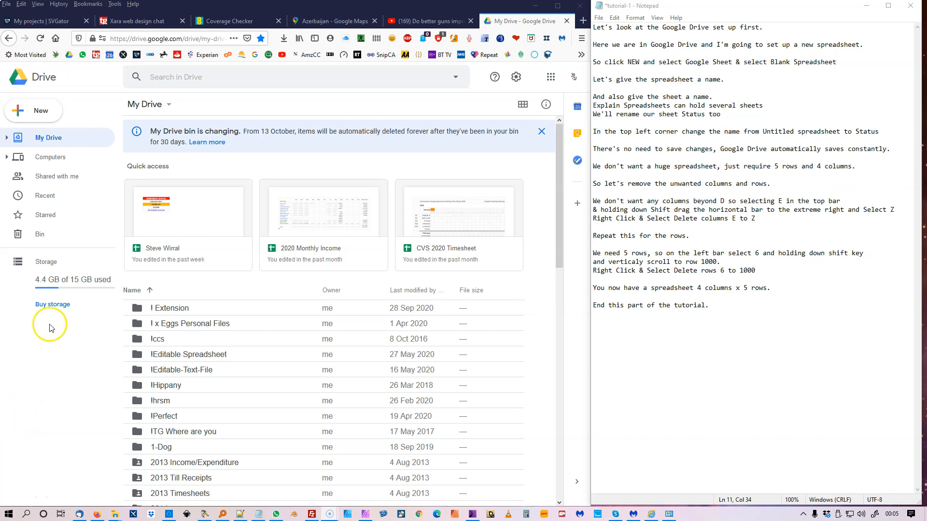
Step: Create a new blank Google Sheets spreadsheet in My Drive
left_click(45, 113)
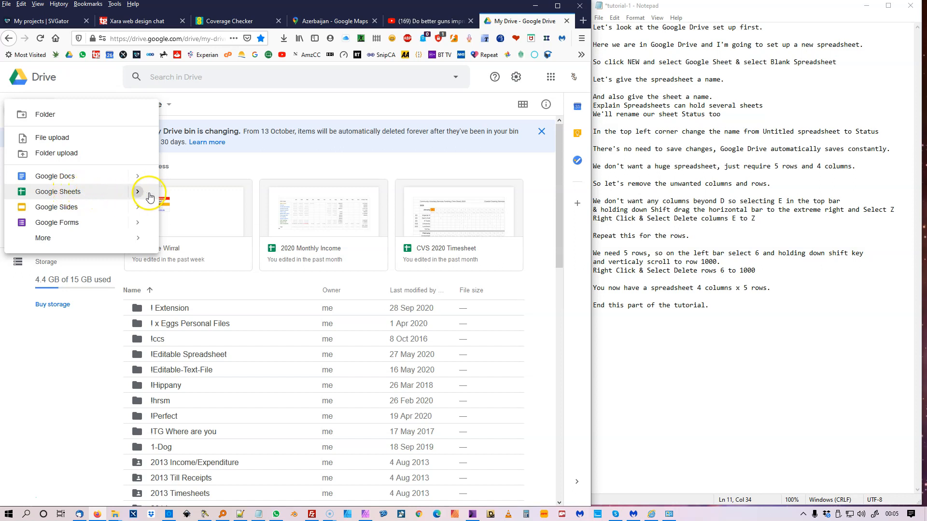
left_click(149, 194)
left_click(184, 201)
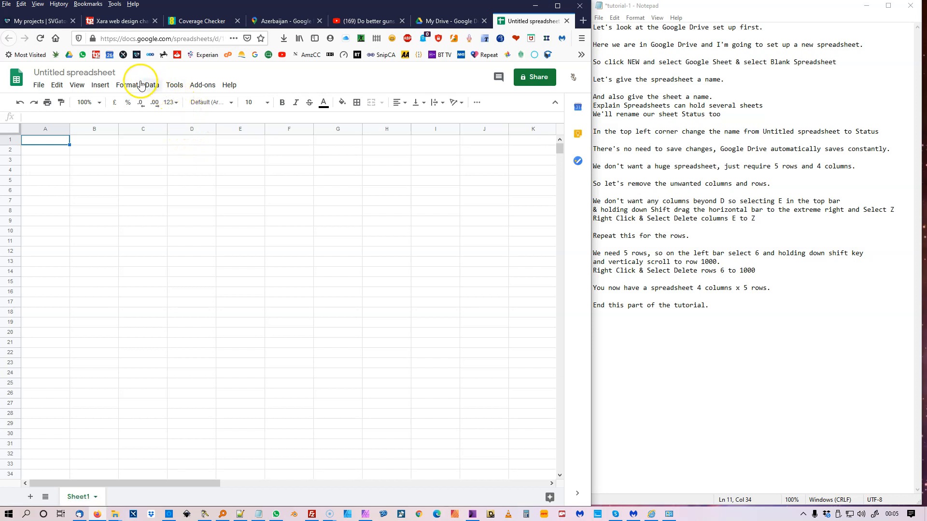
Step: Rename the untitled spreadsheet as Status
left_click(83, 73)
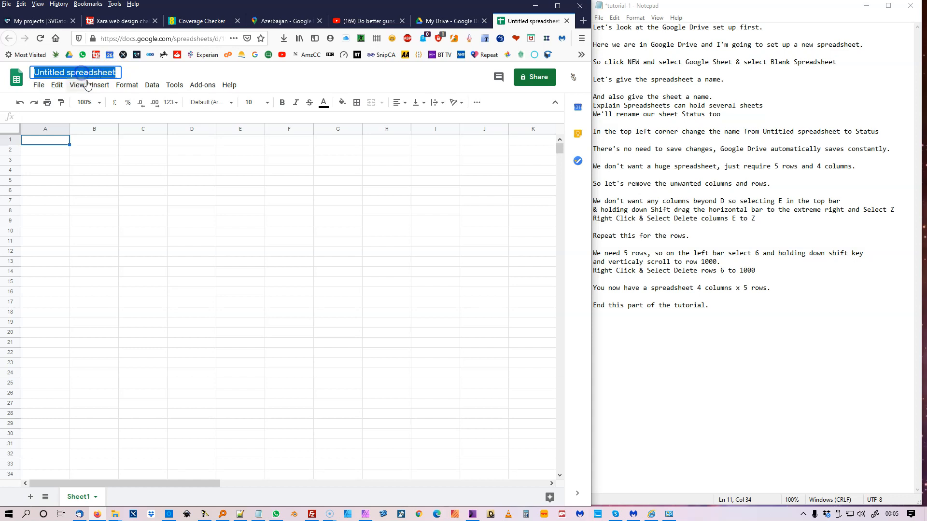
type("St")
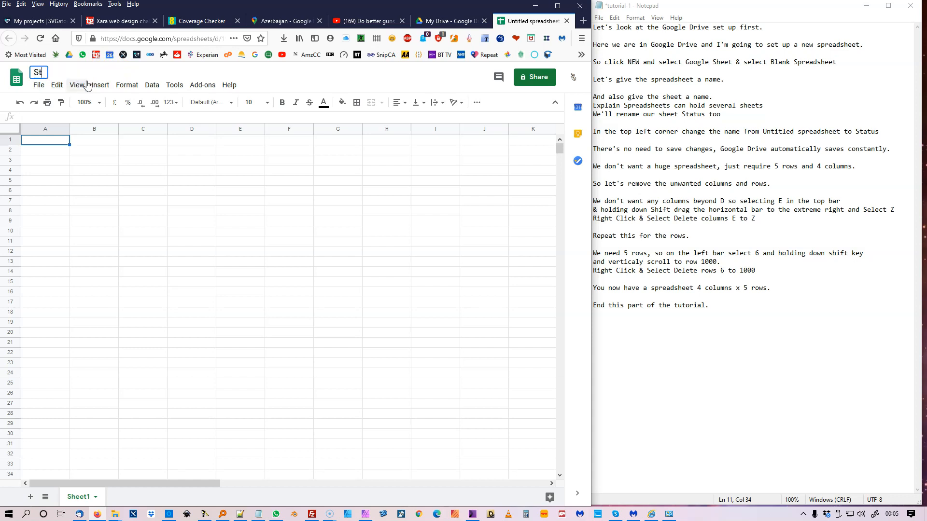
type("atus")
key("Return")
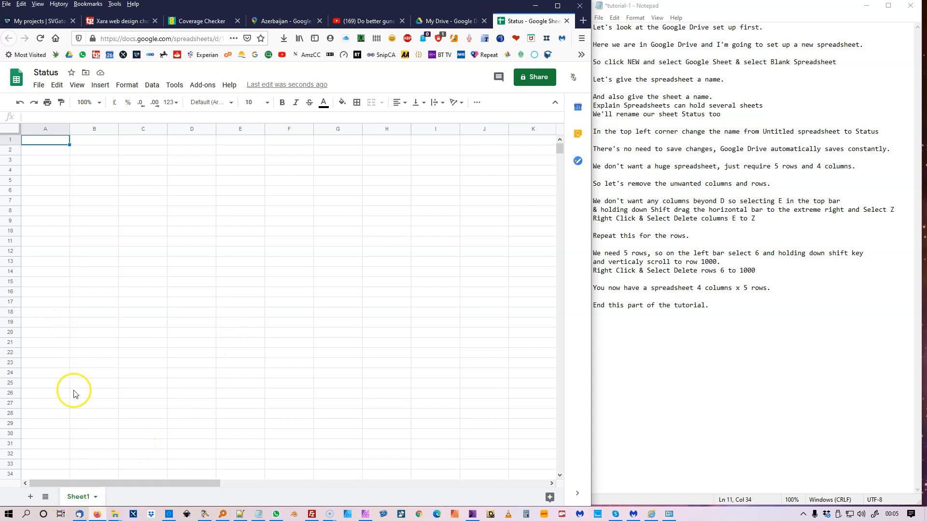
Step: Rename the sheet Sheet1 as Status
double_click(79, 498)
type("Stat")
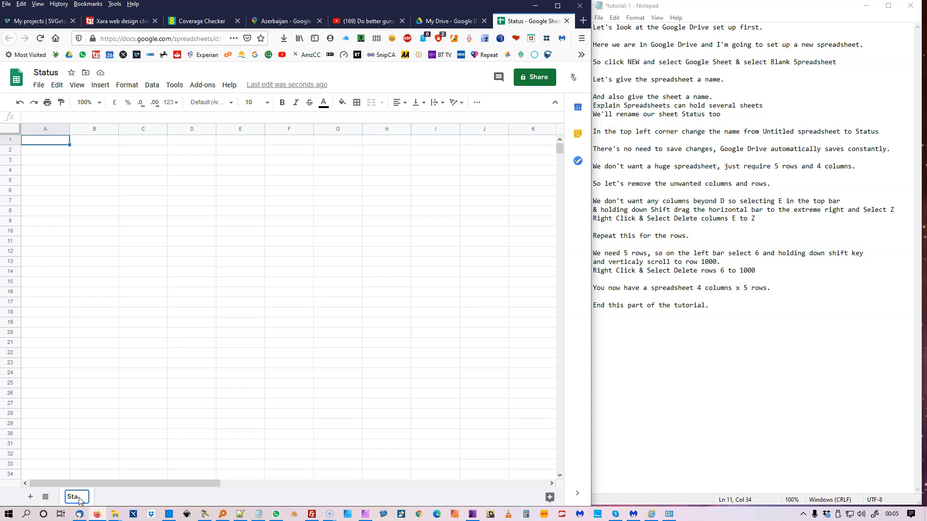
type("us")
key("Return")
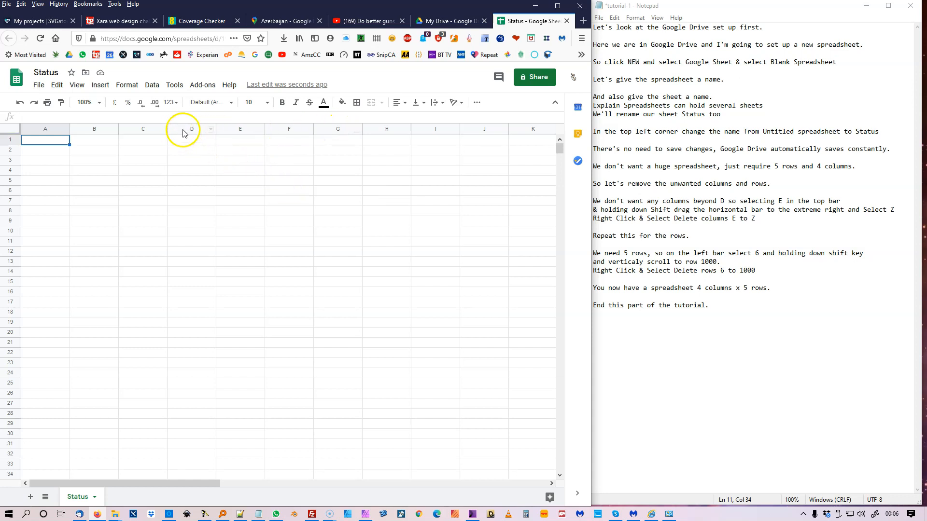
Step: Delete columns E to Z so that only columns A to D are left in the sheet
left_click(227, 130)
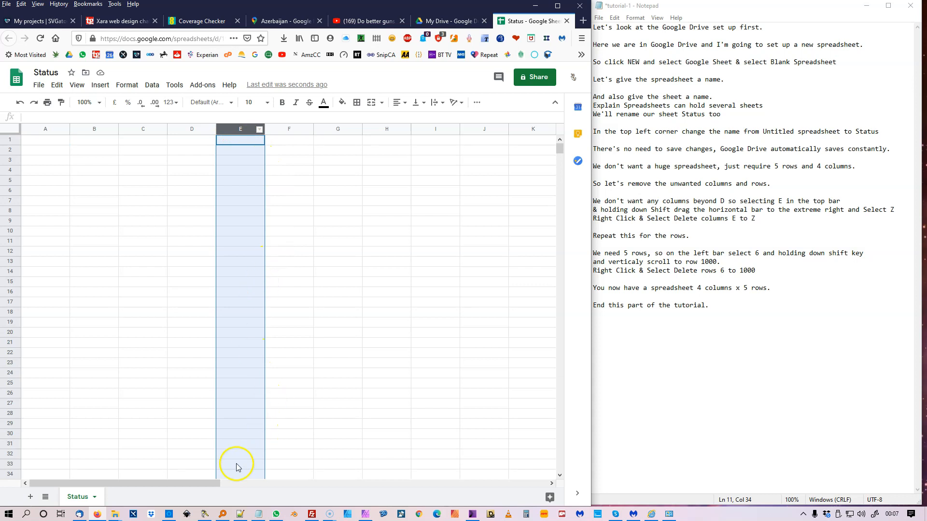
left_click_drag(209, 485, 479, 485)
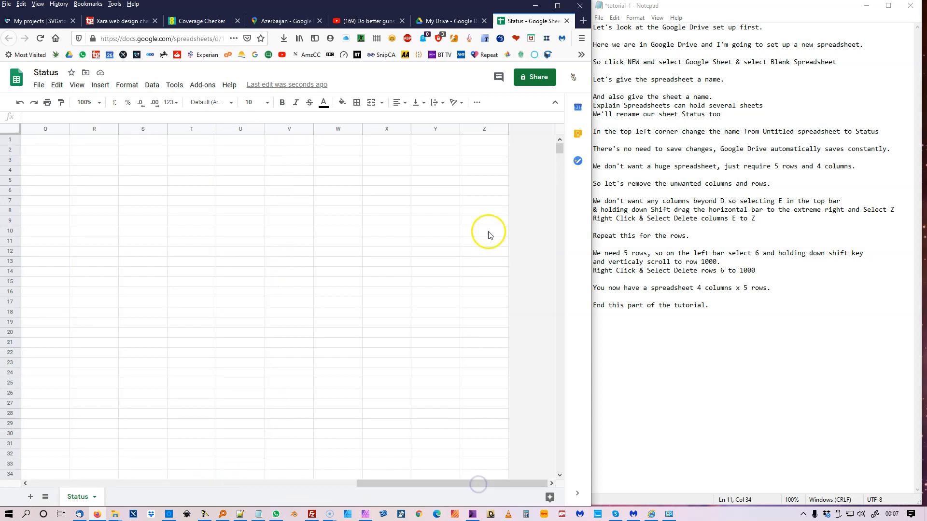
left_click(481, 132, "shift")
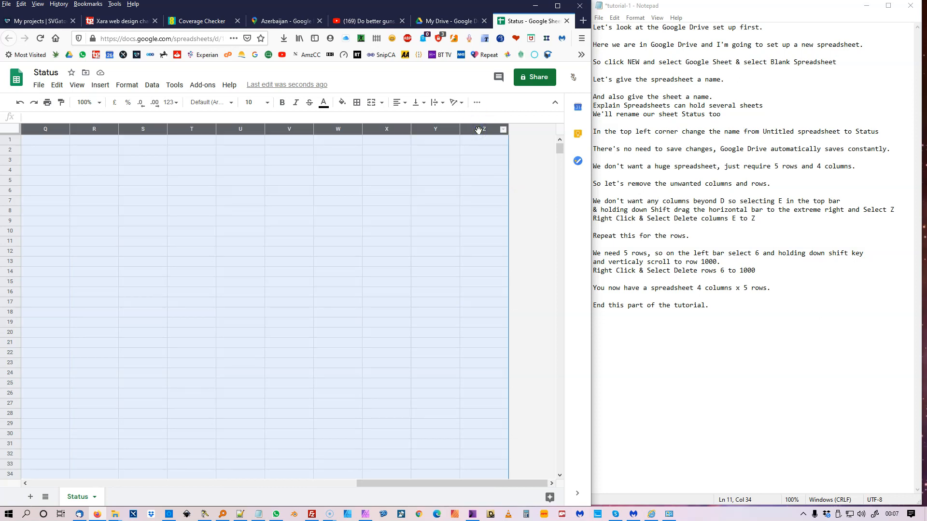
right_click(475, 131)
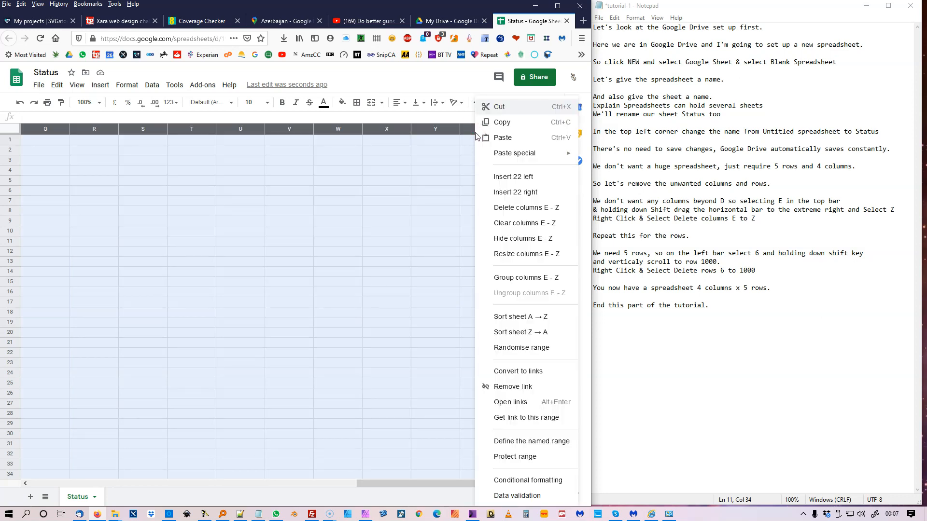
left_click(509, 212)
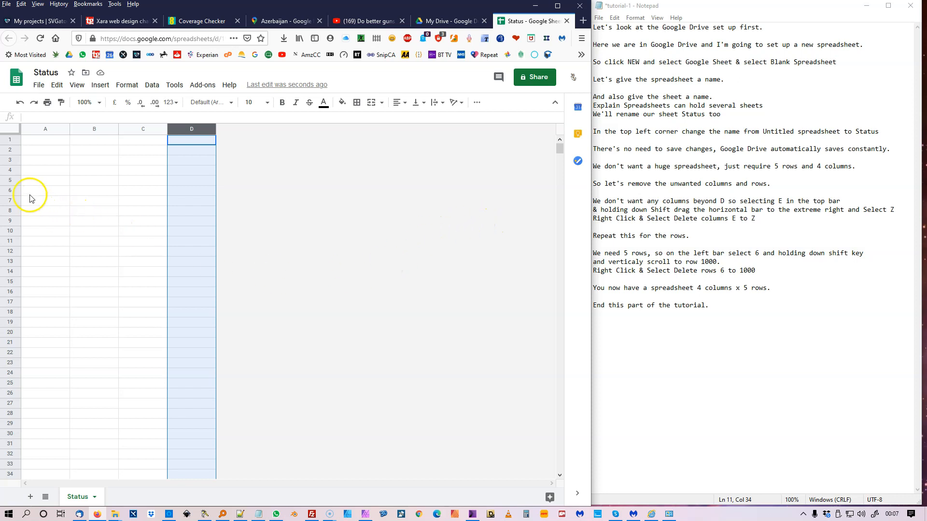
Step: Delete rows 6 to 1000 so that only the first five rows are left
left_click(14, 190)
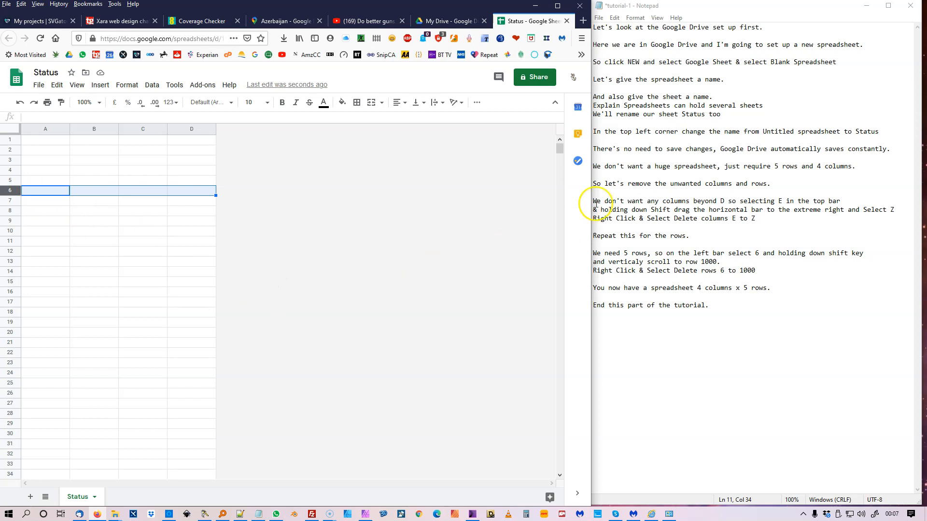
left_click_drag(559, 150, 572, 476)
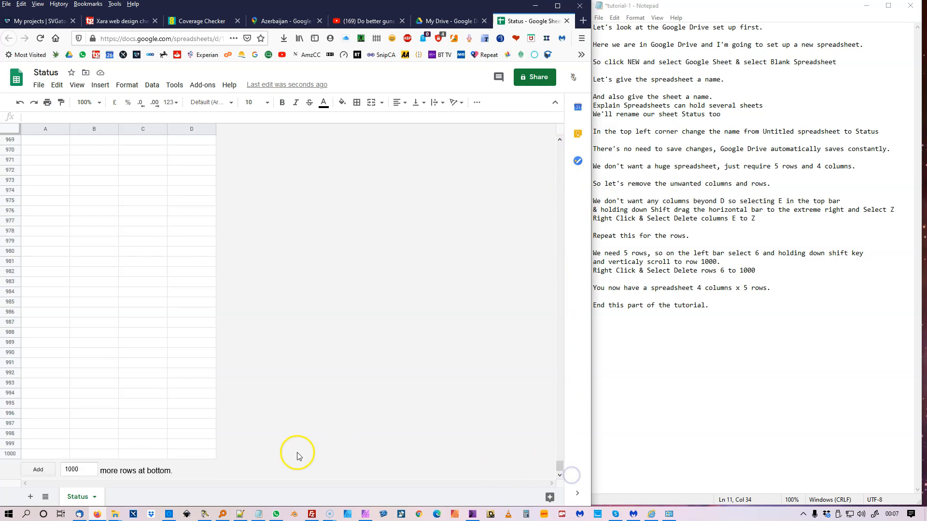
left_click(10, 454, "shift")
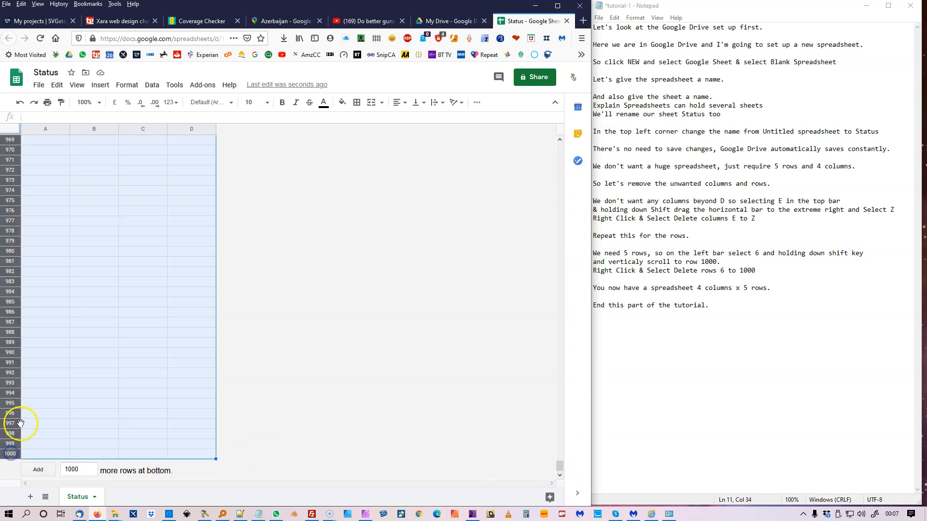
right_click(18, 233)
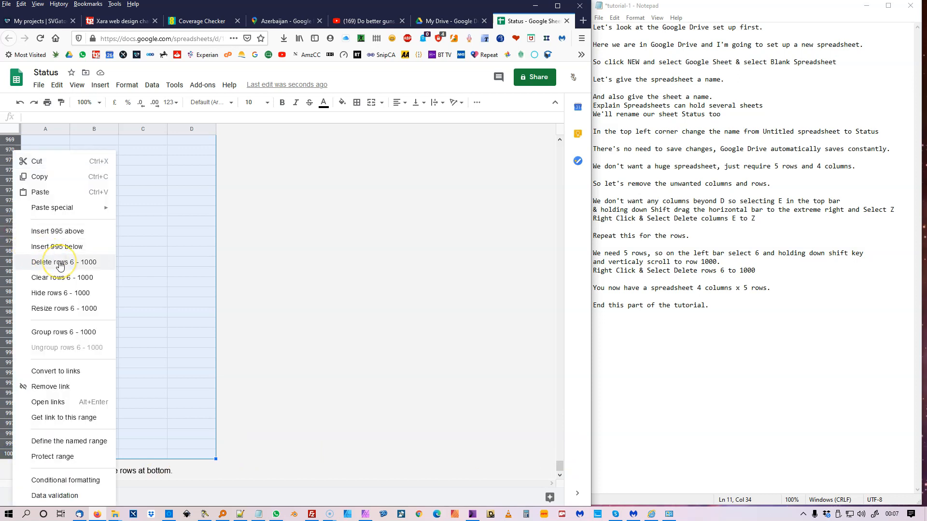
left_click(59, 265)
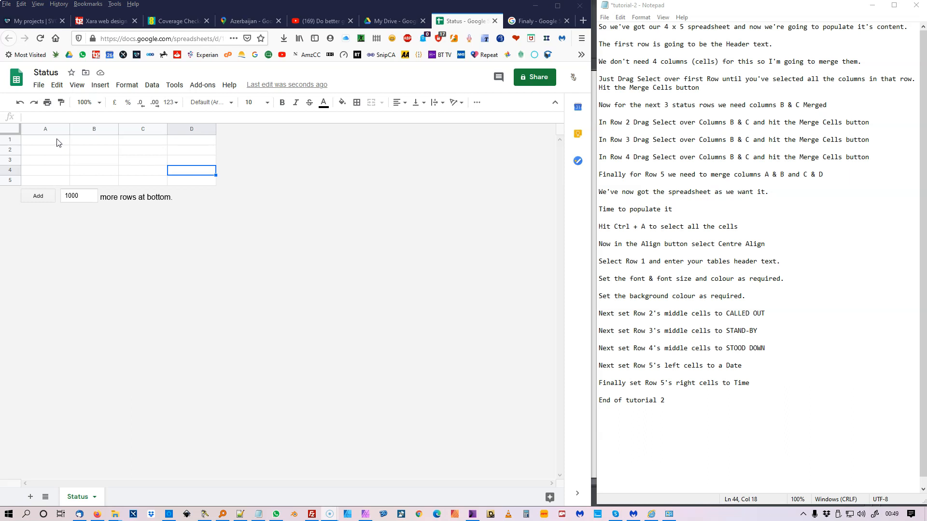
Step: Merge row 1 across columns A to D, and merge columns B and C separately in each of rows 2, 3 and 4
left_click_drag(57, 141, 186, 140)
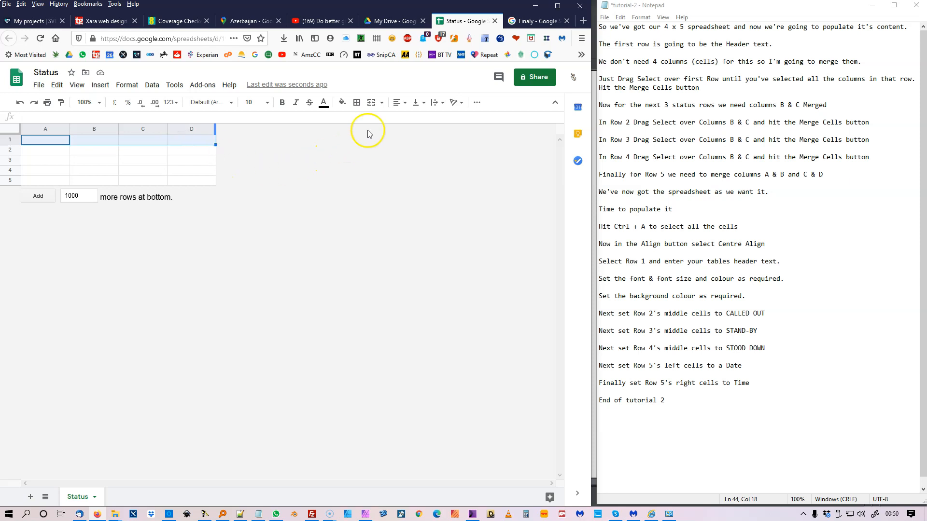
left_click(372, 103)
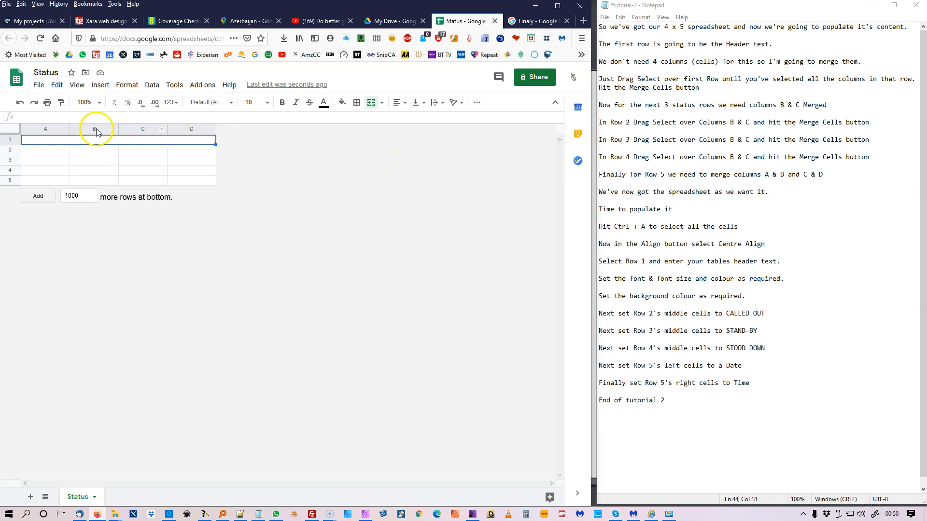
left_click_drag(105, 153, 137, 154)
left_click(371, 102)
left_click_drag(101, 160, 136, 160)
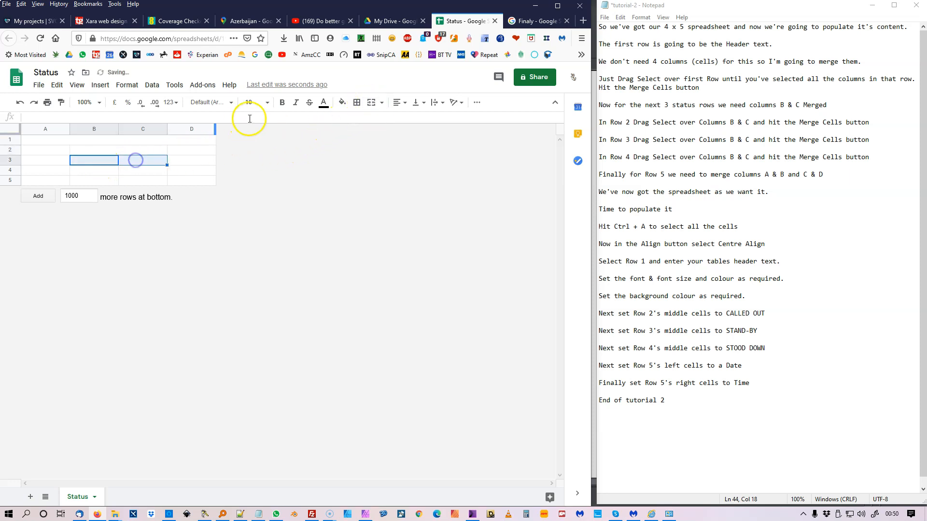
left_click(371, 102)
left_click_drag(97, 170, 131, 171)
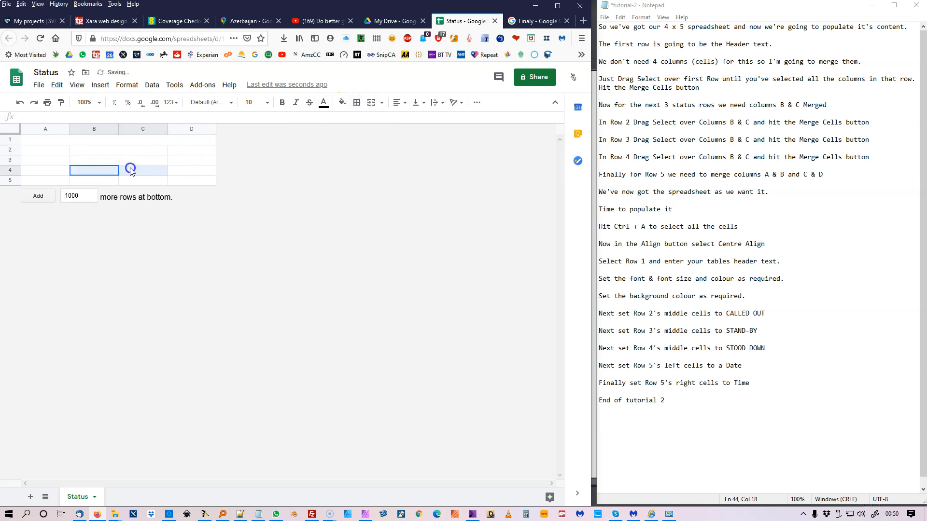
left_click(371, 102)
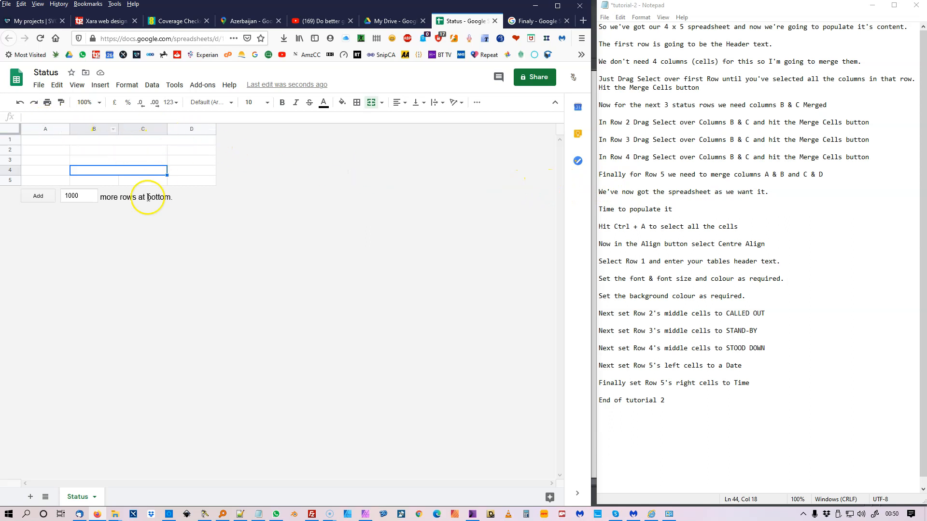
Step: In row 5, merge columns A and B into one cell and columns C and D into another
left_click_drag(36, 180, 91, 186)
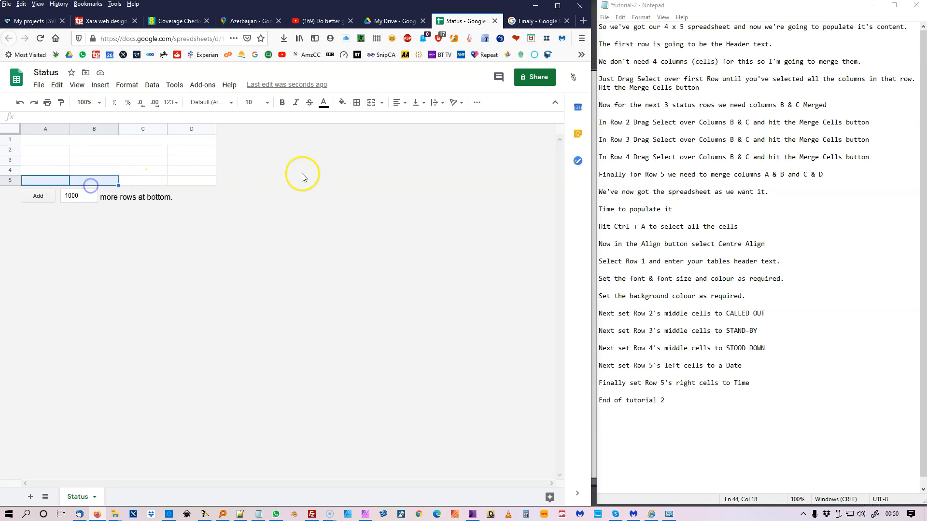
left_click(372, 105)
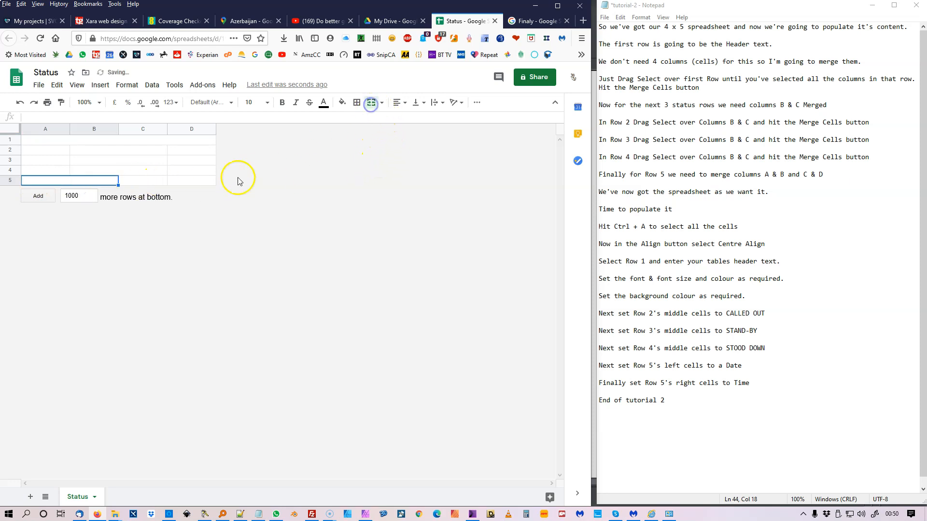
left_click_drag(140, 181, 183, 185)
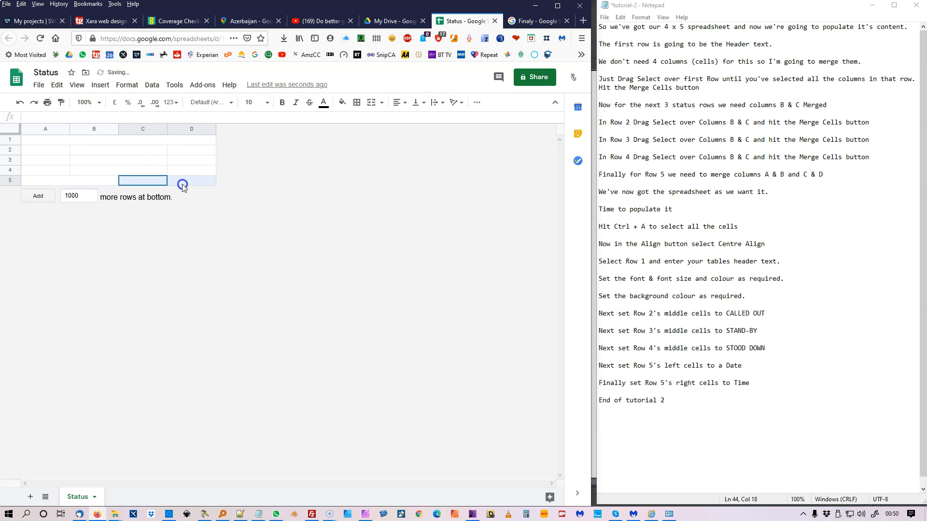
left_click(372, 106)
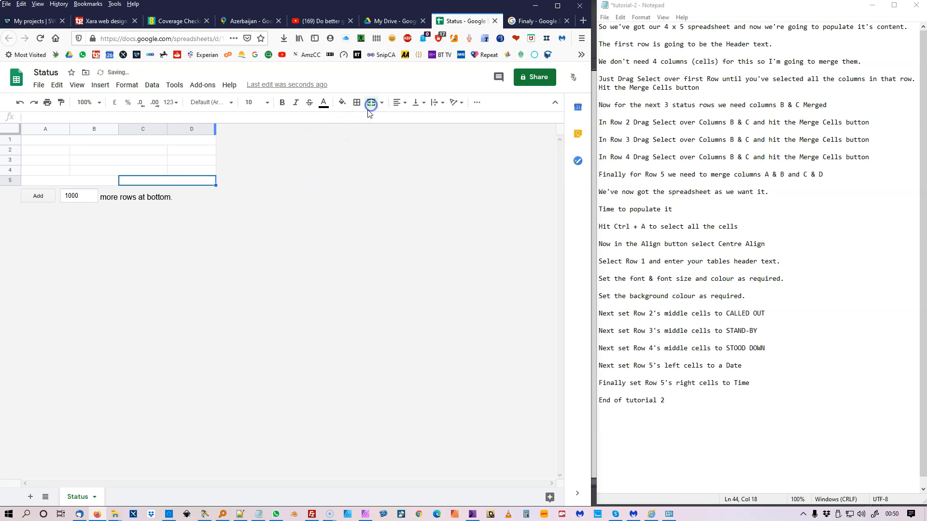
Step: Centre-align all cells of the table horizontally, from row 1 to row 5
left_click_drag(44, 140, 192, 185)
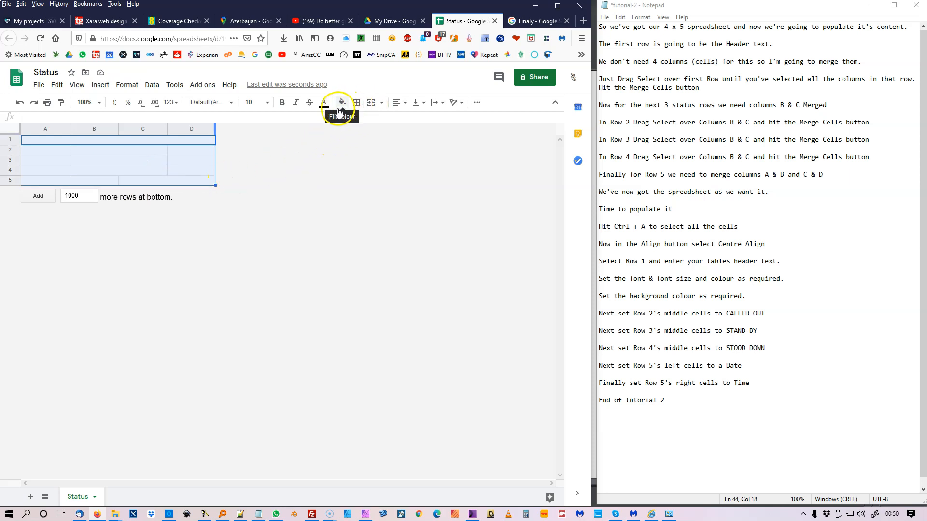
left_click(397, 103)
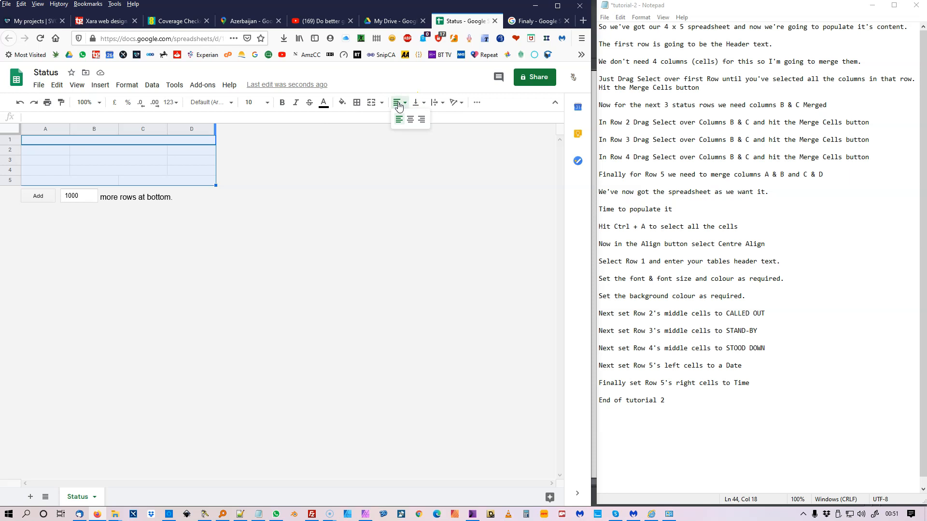
left_click(412, 125)
left_click(362, 173)
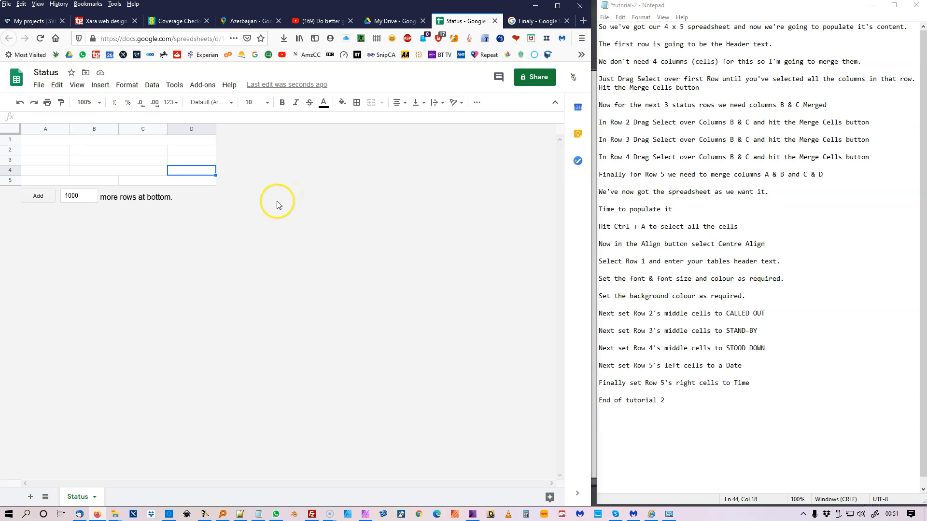
Step: Enter "Table Header Text" in the merged cell of row 1
left_click(121, 141)
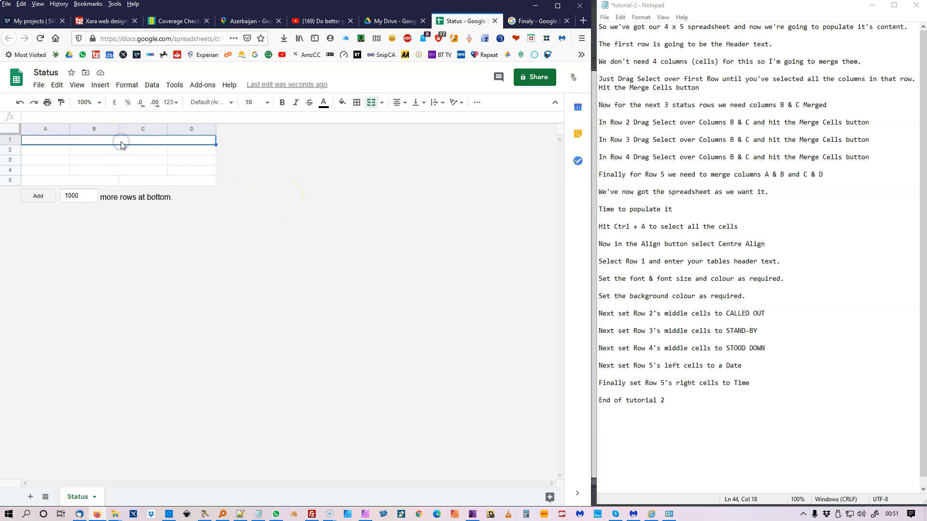
type("Tabl")
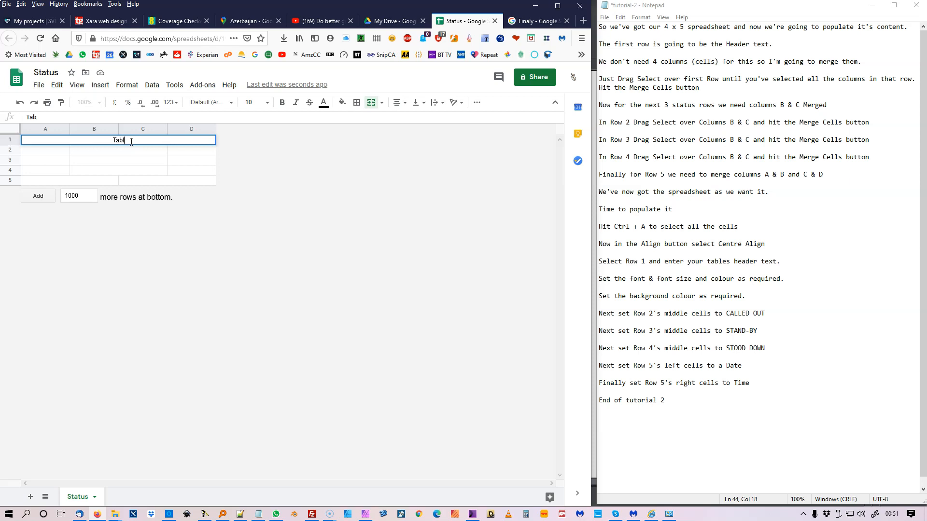
type("e Header Text")
left_click(340, 184)
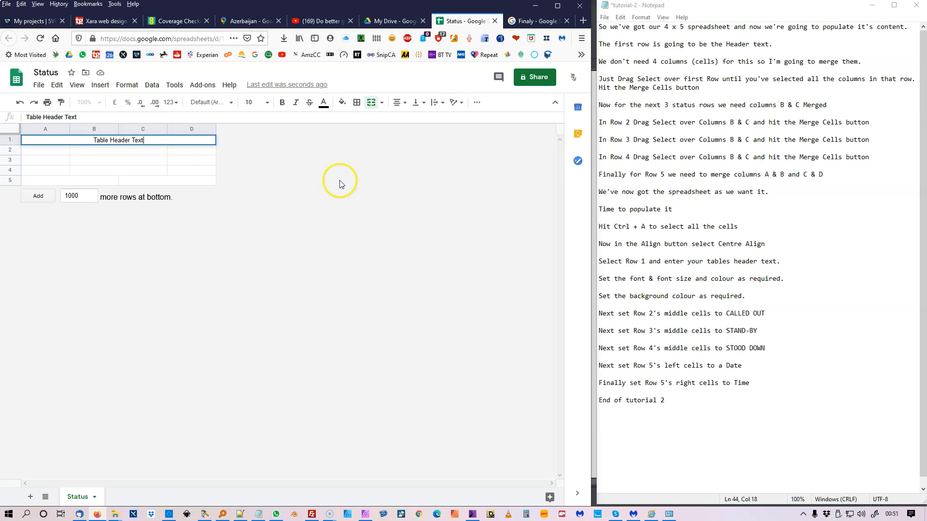
Step: Fill the background of the row 1 header cell with orange
left_click_drag(145, 140, 123, 140)
left_click(186, 140)
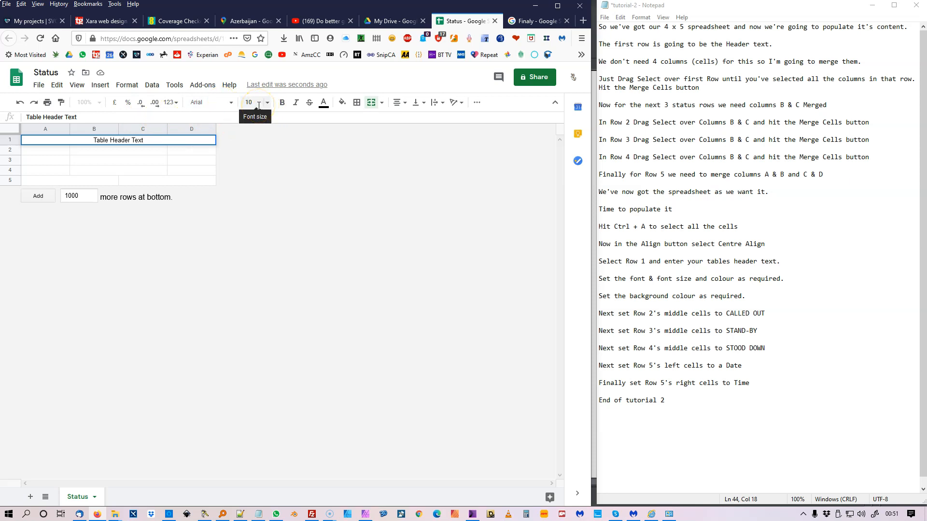
left_click(342, 103)
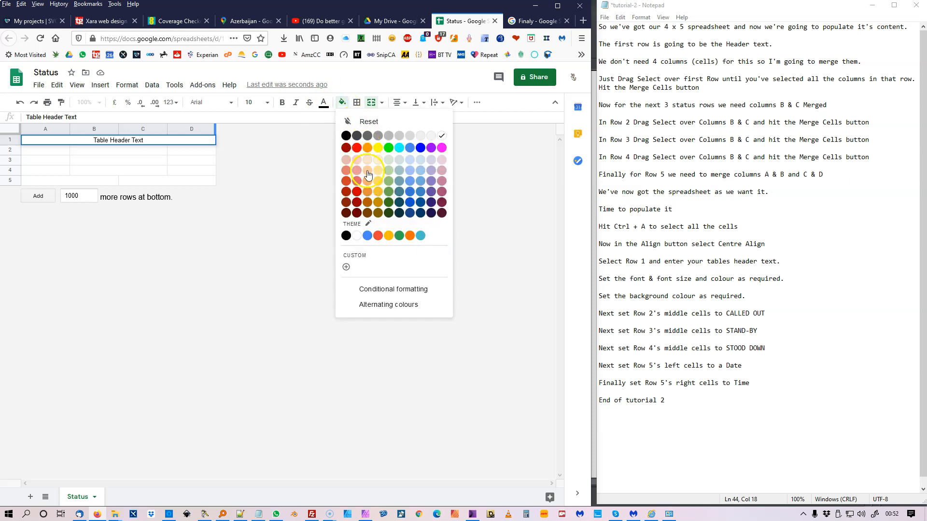
left_click(366, 149)
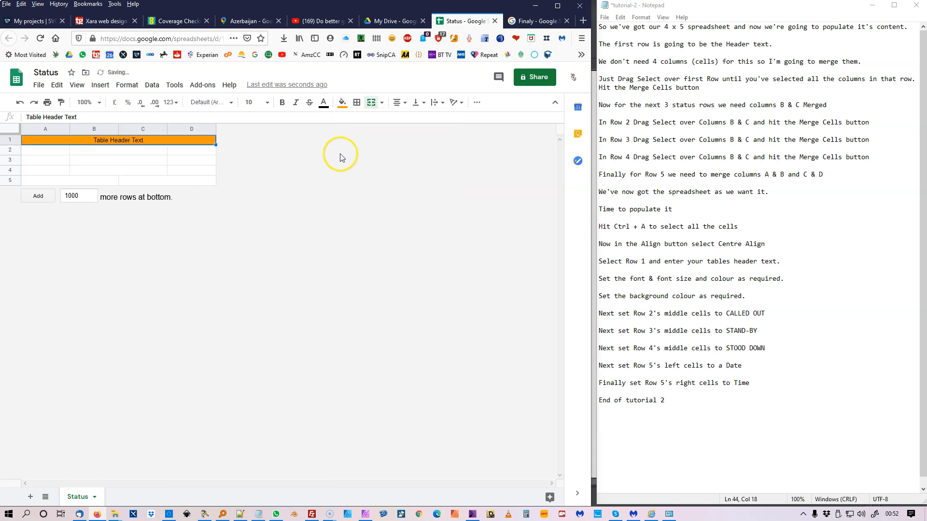
Step: Set the text colour of the row 1 header cell to white
left_click(325, 106)
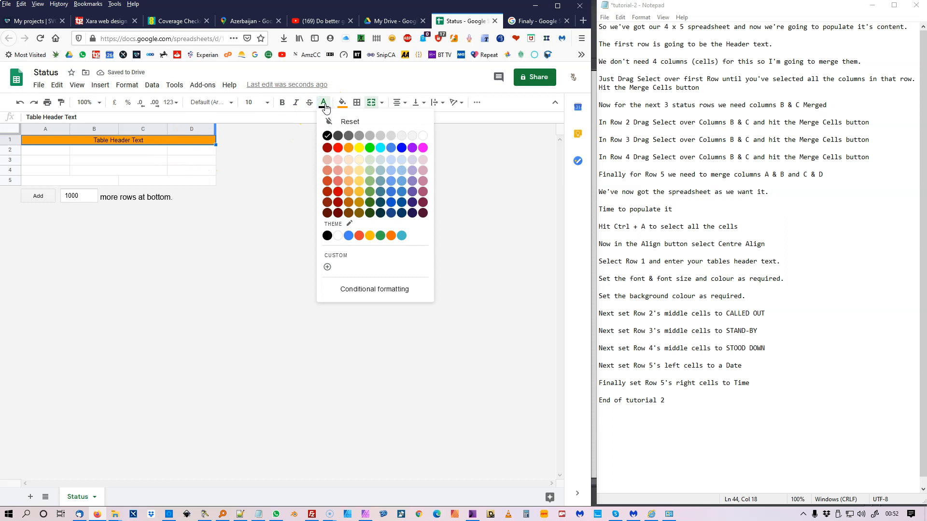
left_click(423, 136)
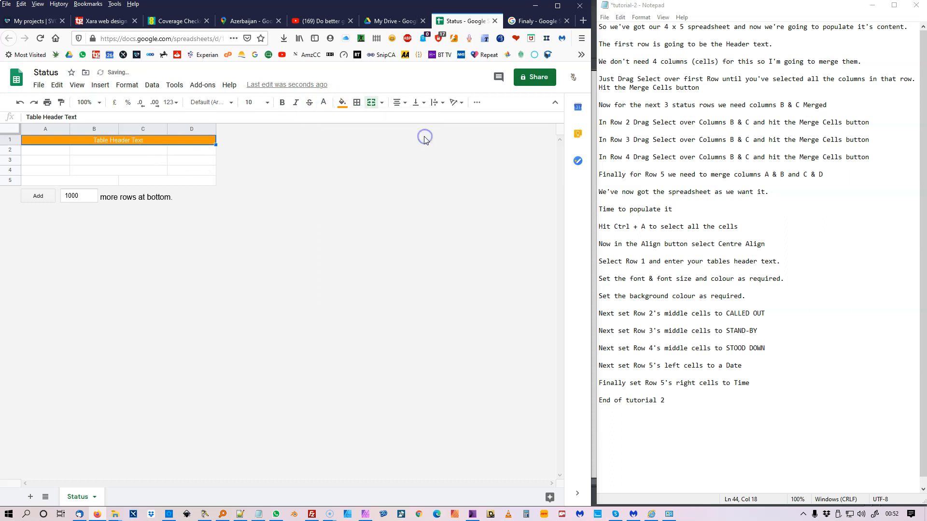
left_click(321, 164)
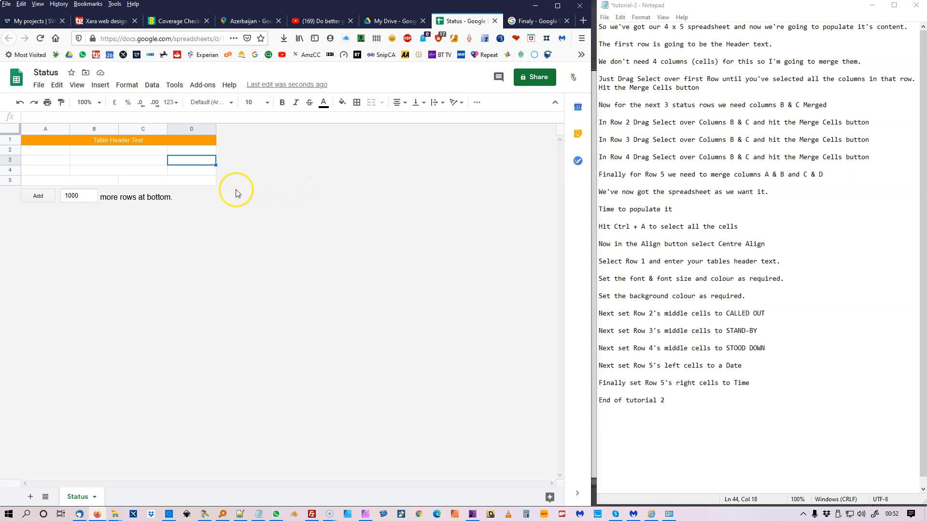
Step: Enter "CALLED OUT" in the merged middle cell of row 2
left_click(117, 150)
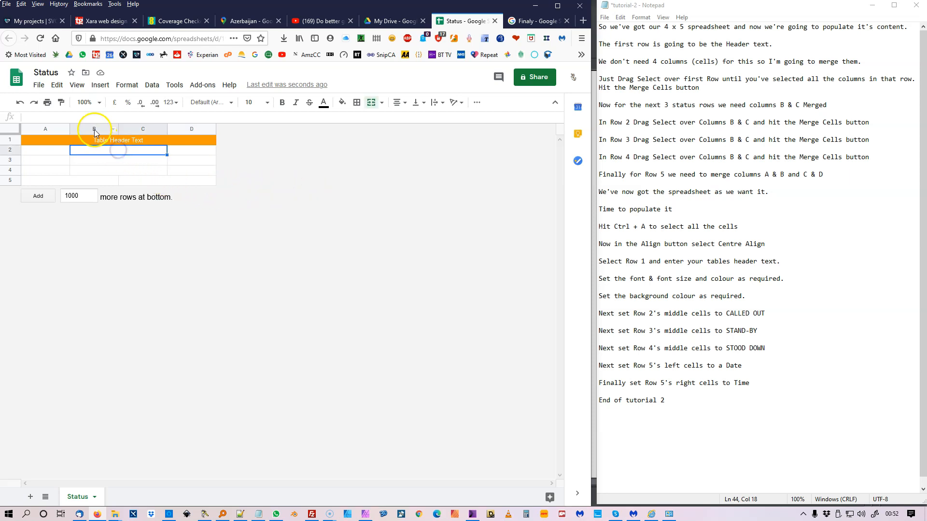
left_click(86, 116)
type("CALLED OU")
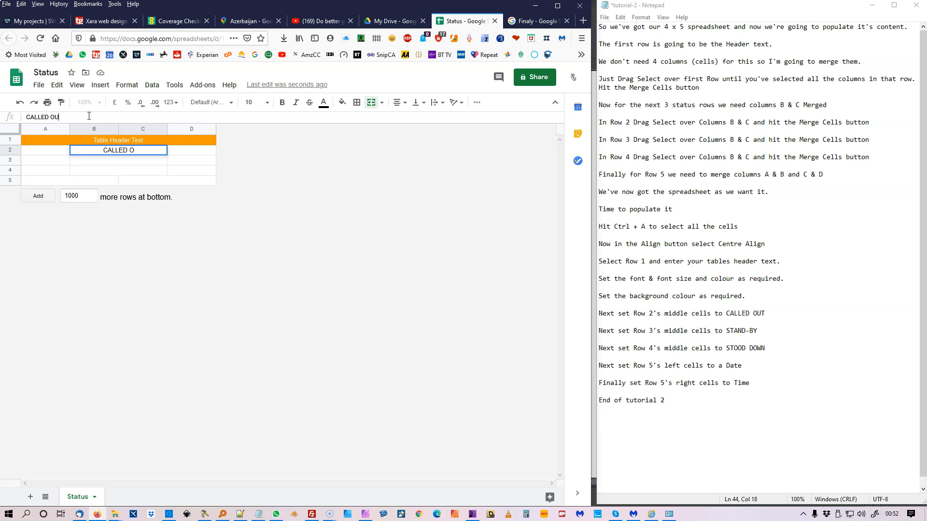
type("T")
Step: Enter "STAND-BY" in the merged middle cell of row 3
left_click(116, 161)
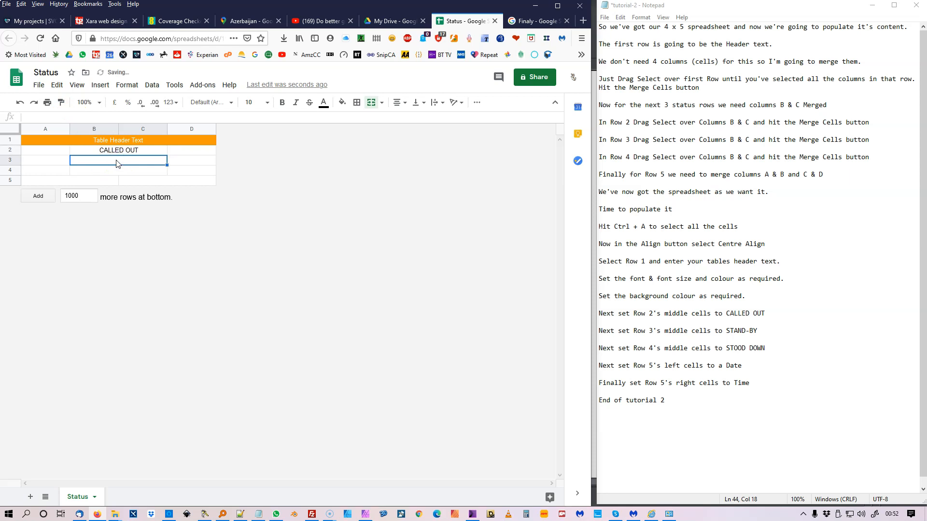
double_click(116, 160)
type("STAND")
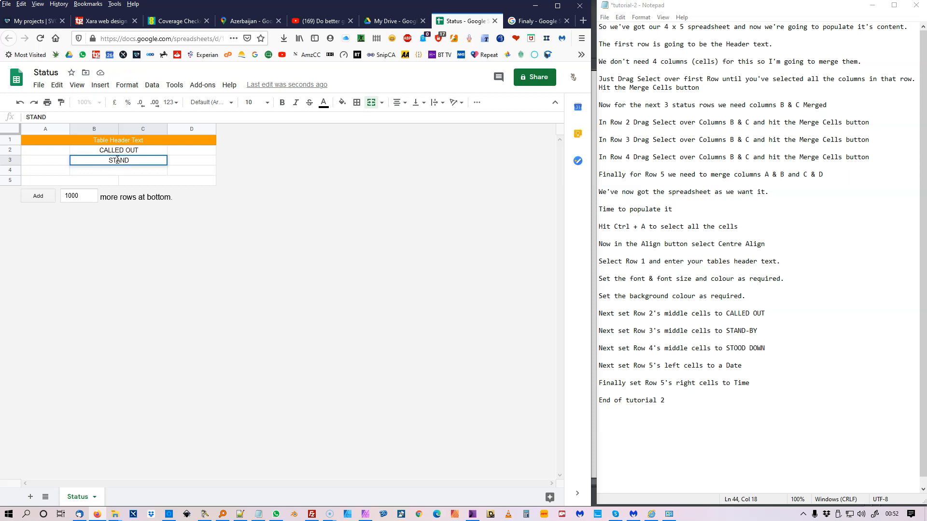
type("-BY")
Step: Enter "STOOD DOWN" in the merged middle cell of row 4
left_click(114, 171)
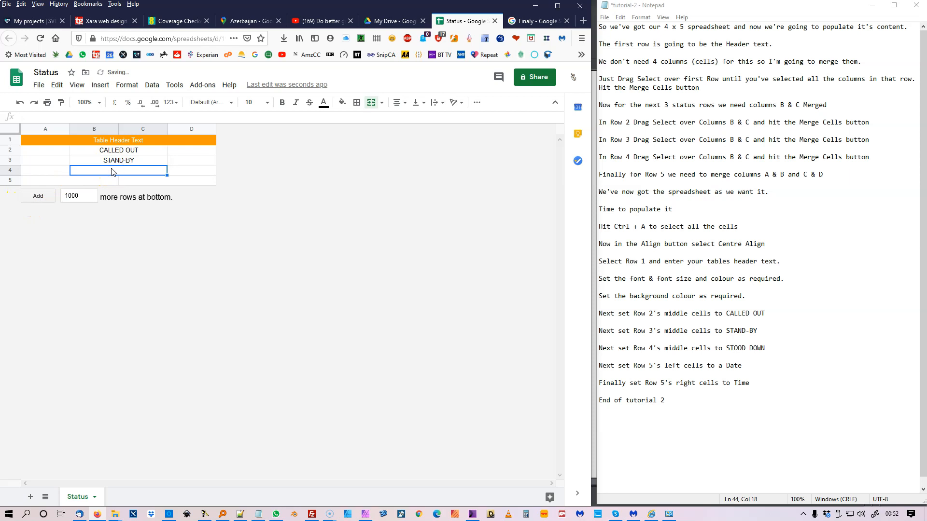
double_click(110, 169)
type("STOOD DOWN")
key("Return")
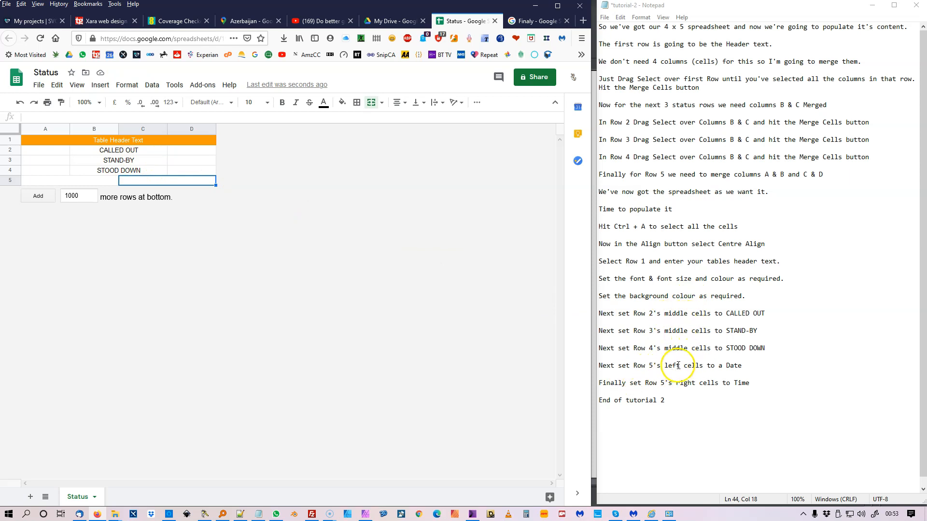
Step: Apply the Date number format to row 5's merged A–B cell and enter 04/10/2020 in it
left_click(82, 182)
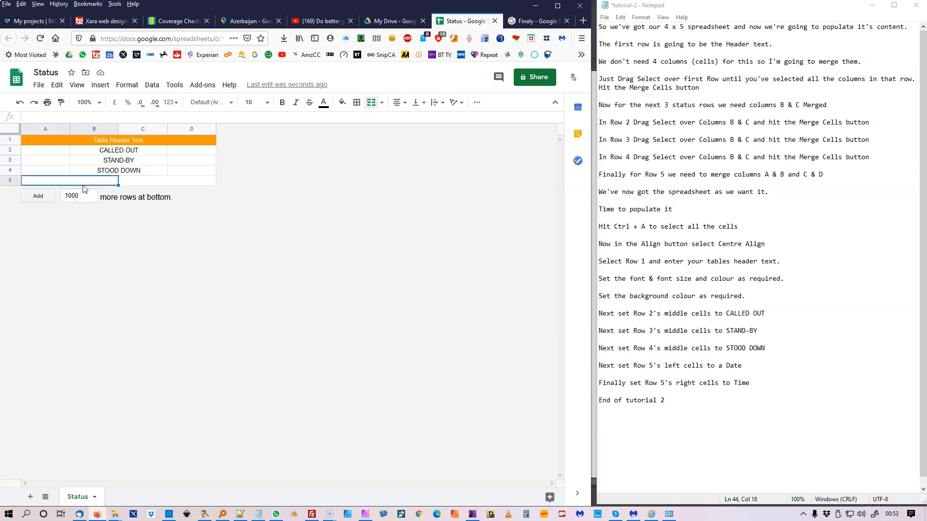
left_click(127, 86)
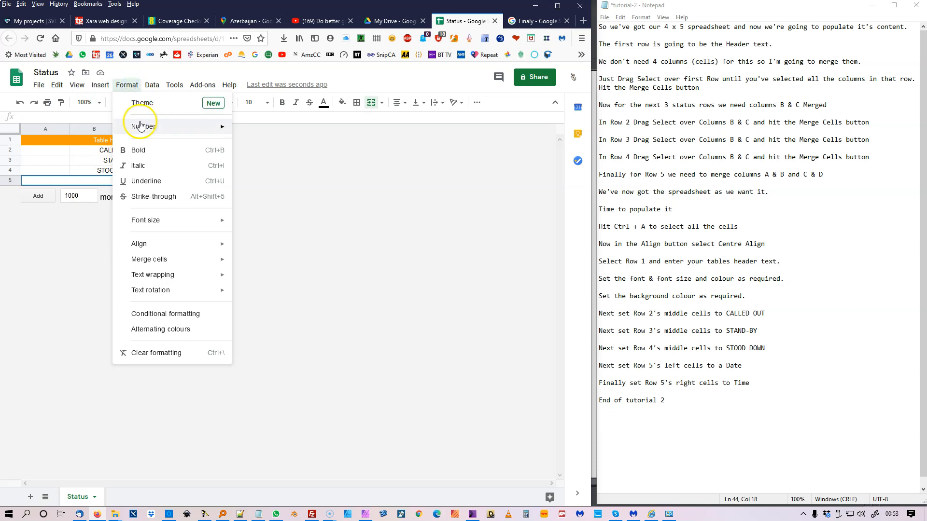
mouse_move(138, 127)
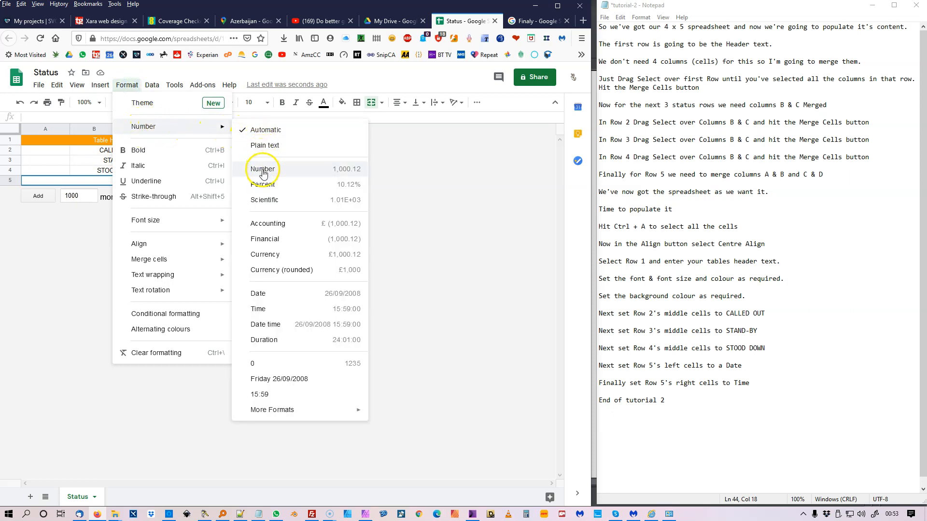
left_click(276, 295)
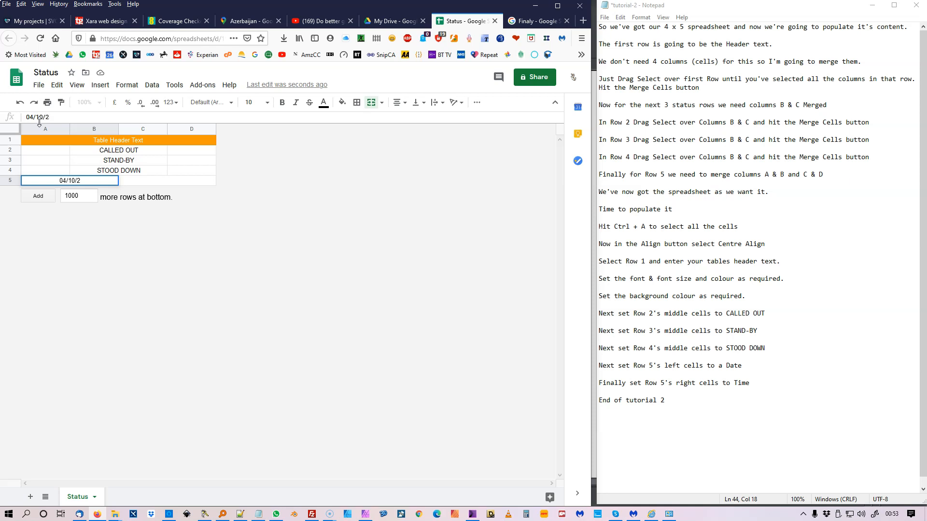
key("Return")
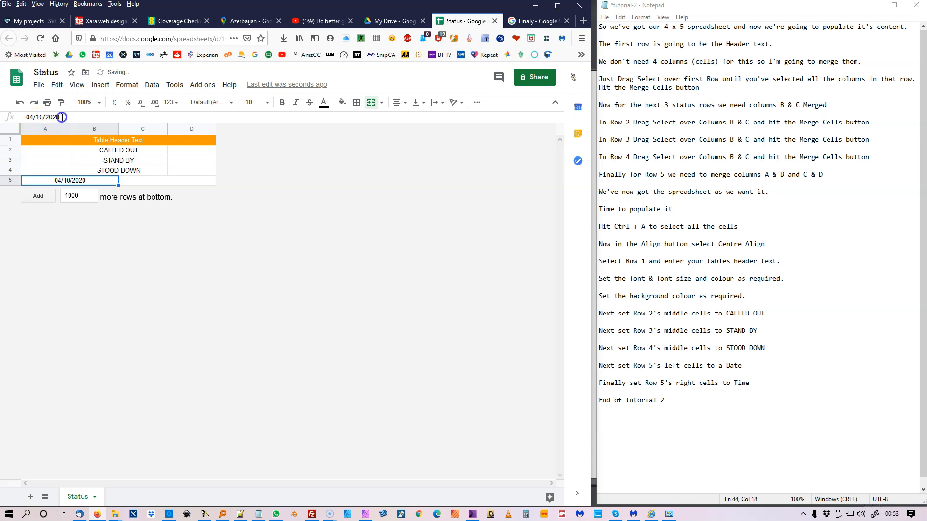
Step: Change the date cell in row 5 to the weekday-and-date format shown as "Friday 26/09/2008"
double_click(96, 180)
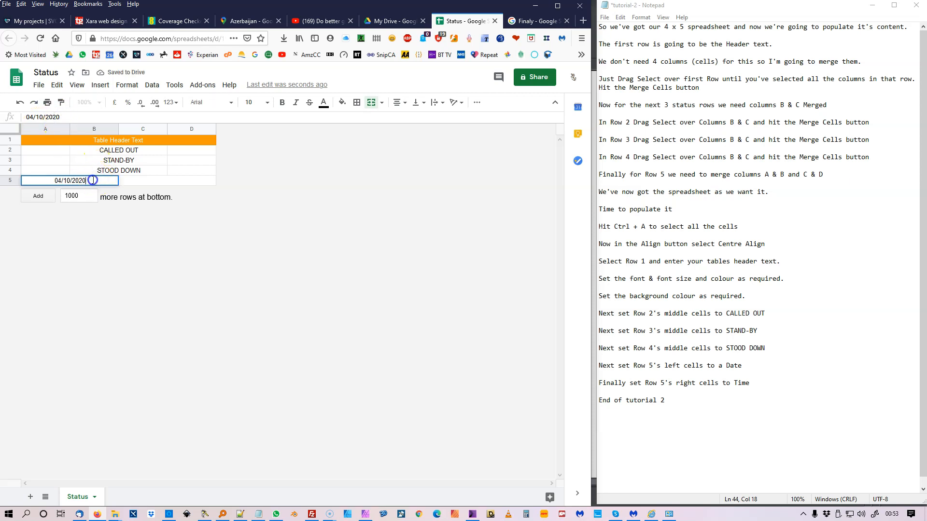
key("Escape")
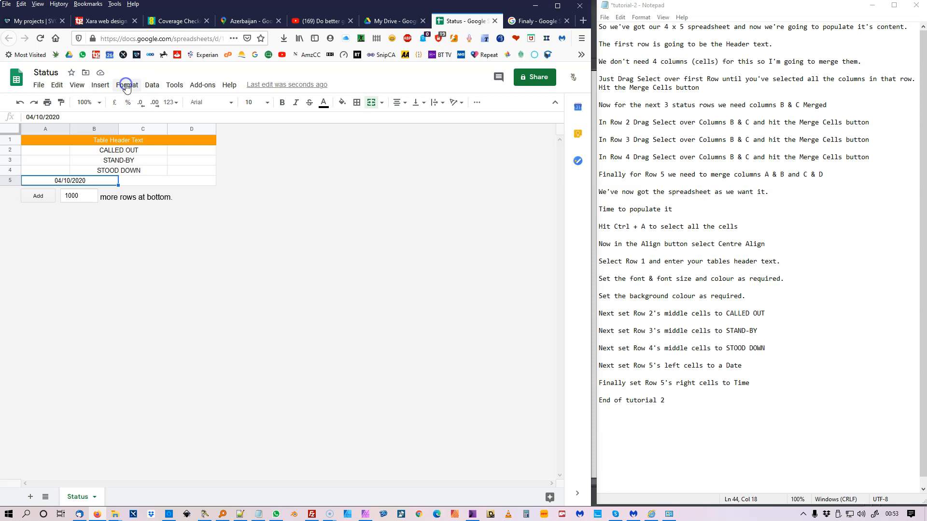
left_click(126, 87)
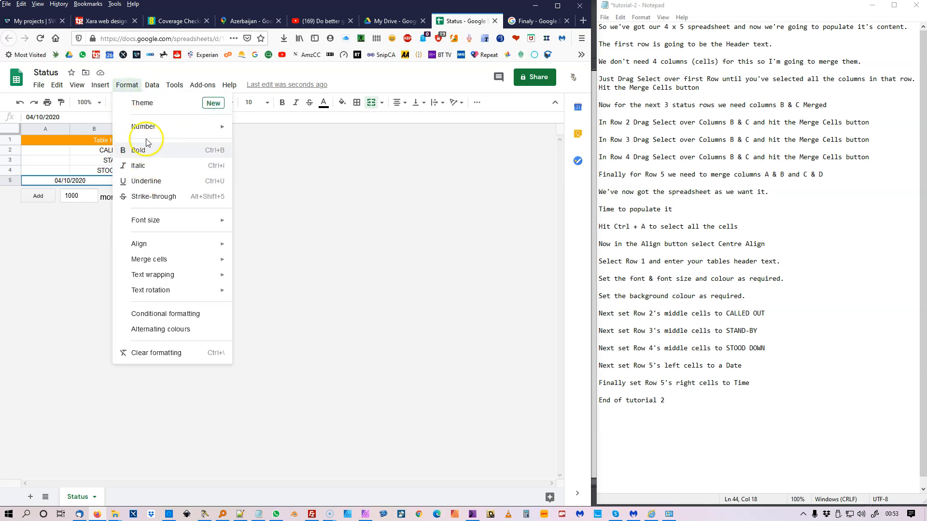
mouse_move(187, 127)
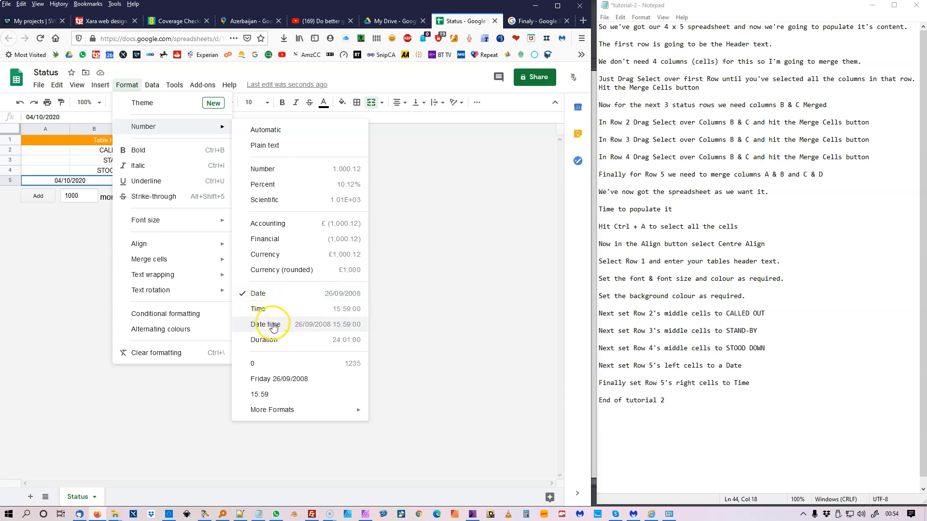
left_click(267, 381)
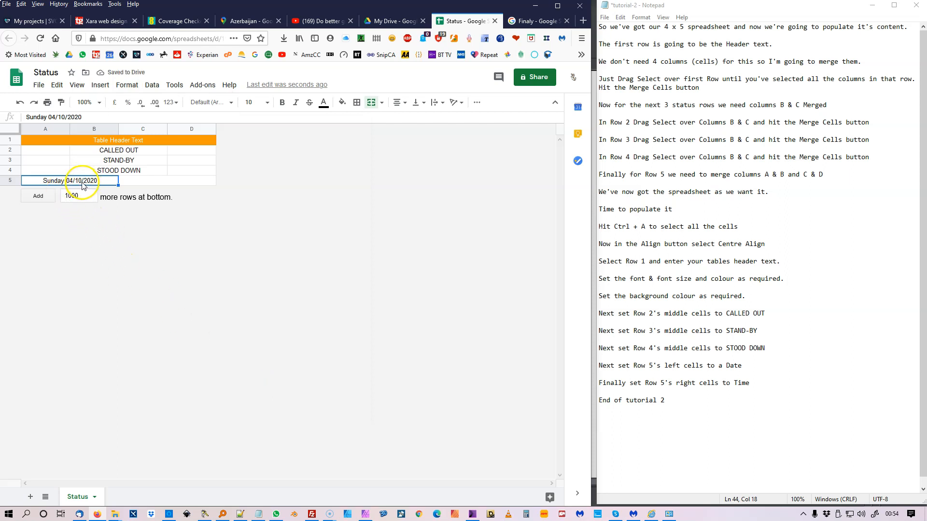
Step: Try to apply the 15:59 time format to row 5's merged C–D cell and enter 0054 as the time
left_click(178, 182)
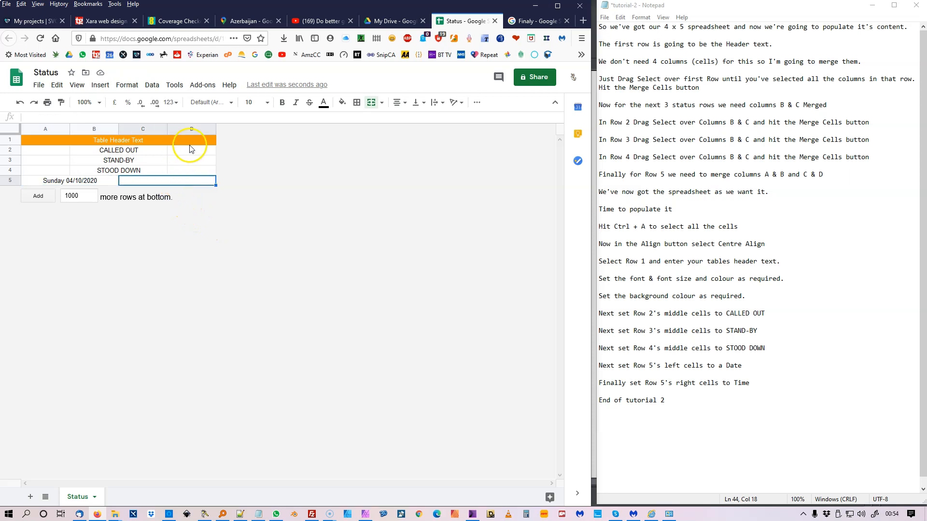
left_click(134, 87)
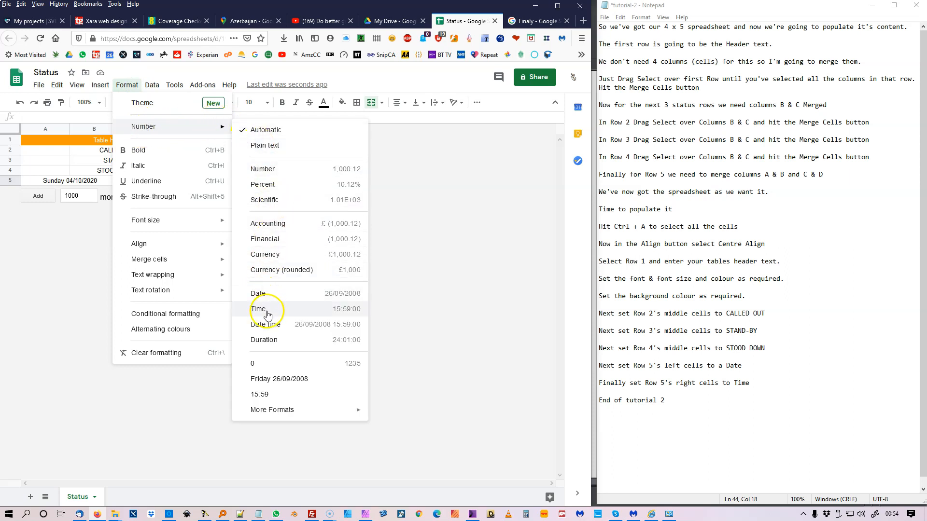
left_click(265, 396)
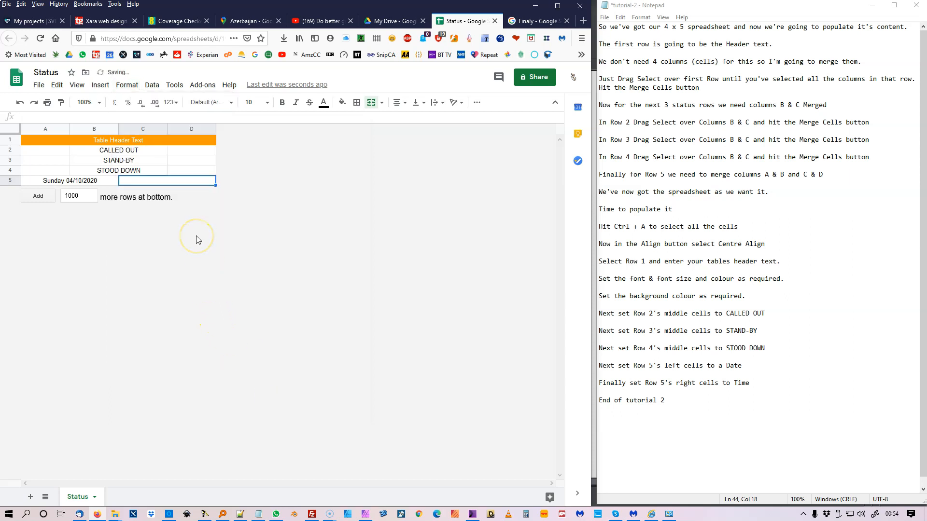
type("005")
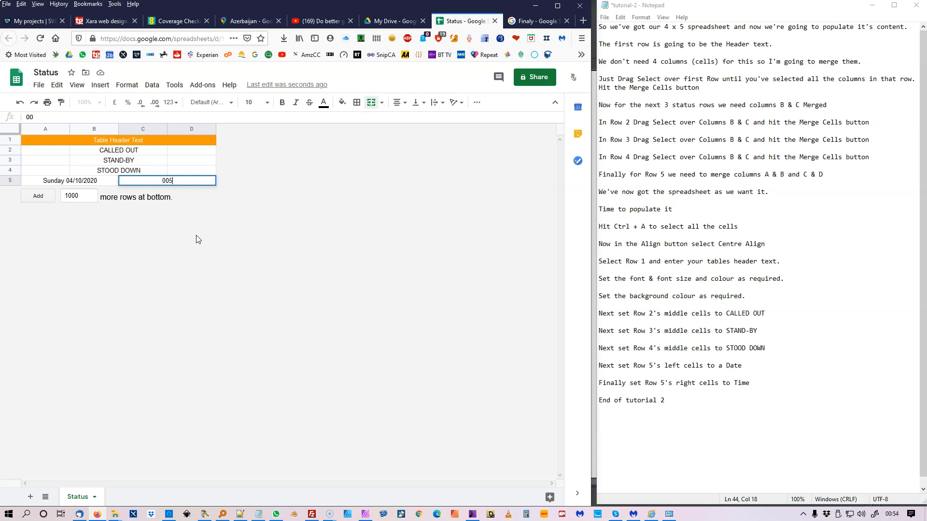
type("4")
key("Return")
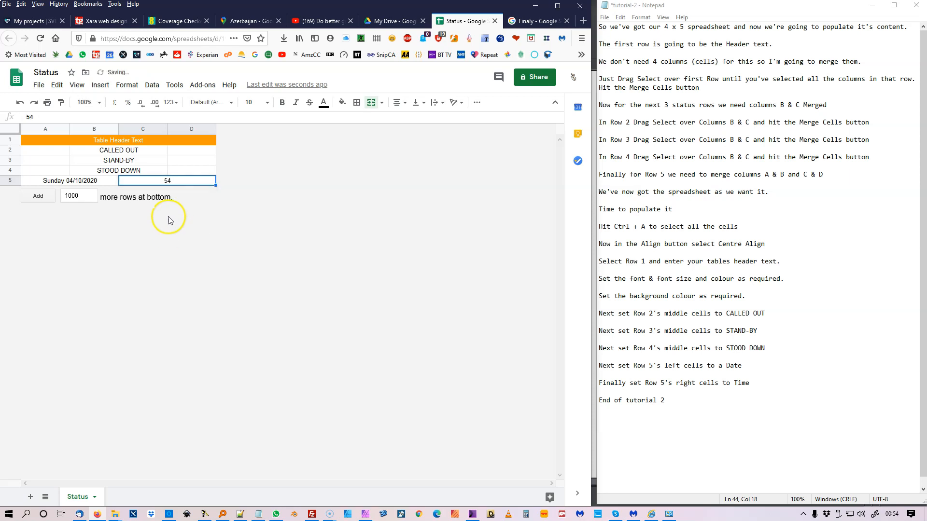
Step: Delete the incorrect time entry from row 5's merged C–D cell
double_click(175, 180)
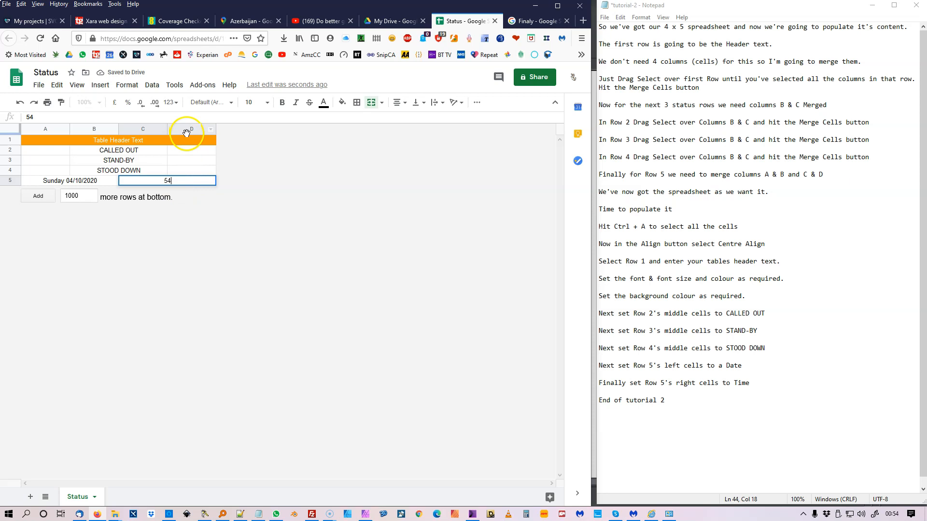
left_click(170, 179)
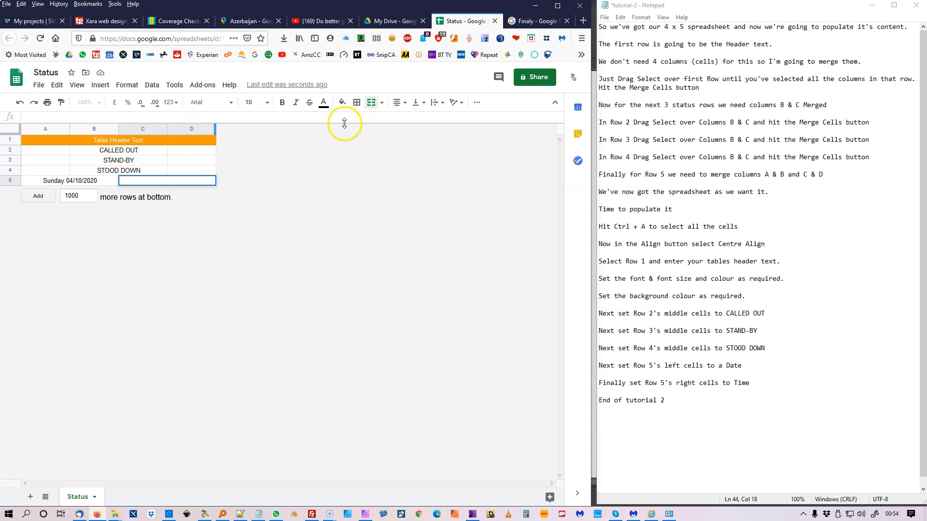
left_click(132, 91)
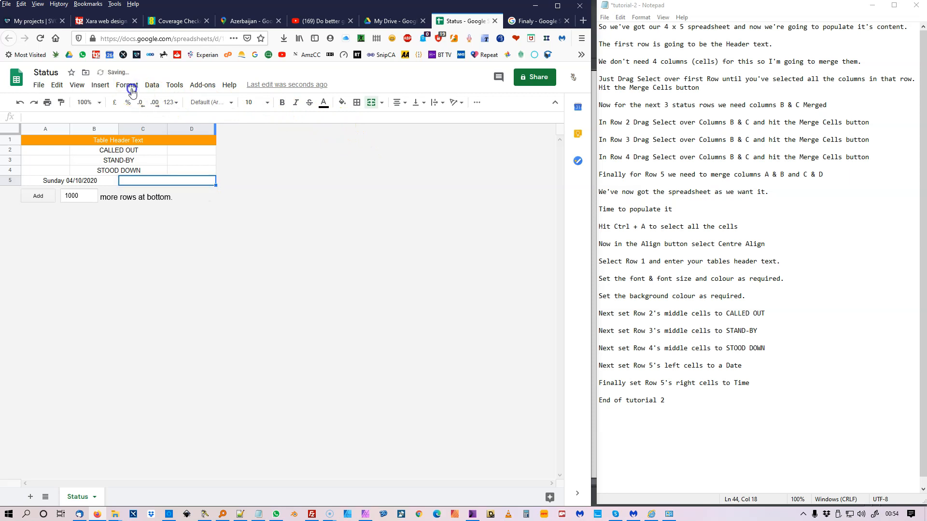
mouse_move(152, 85)
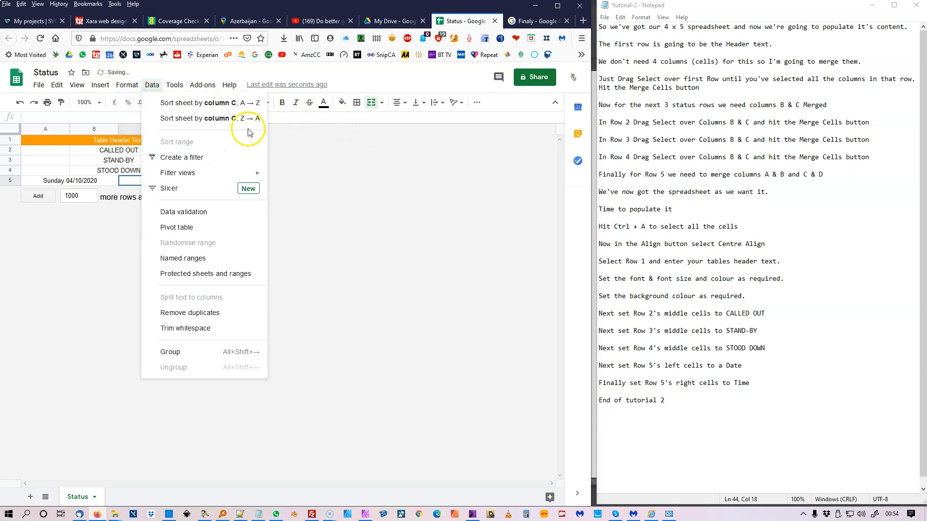
left_click(391, 155)
Step: Apply the Time number format to the empty merged C–D cell in row 5
left_click(192, 180)
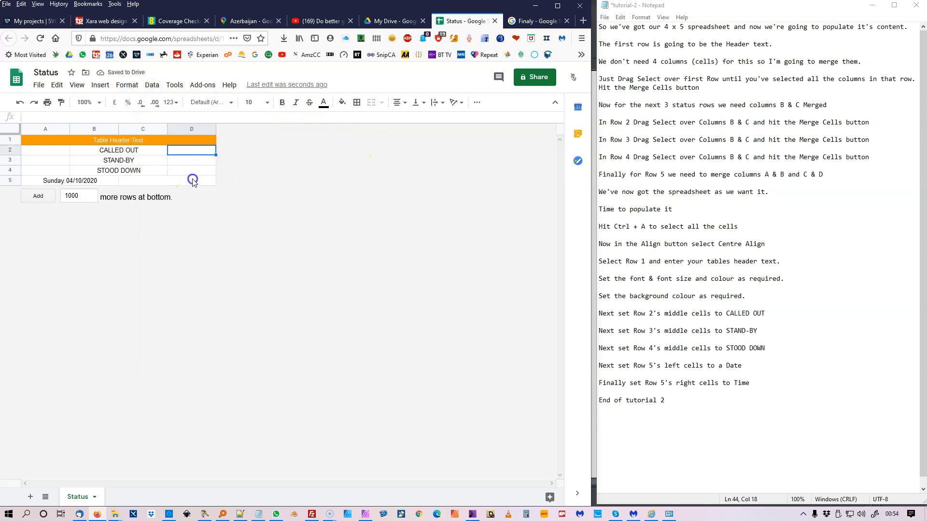
left_click(128, 85)
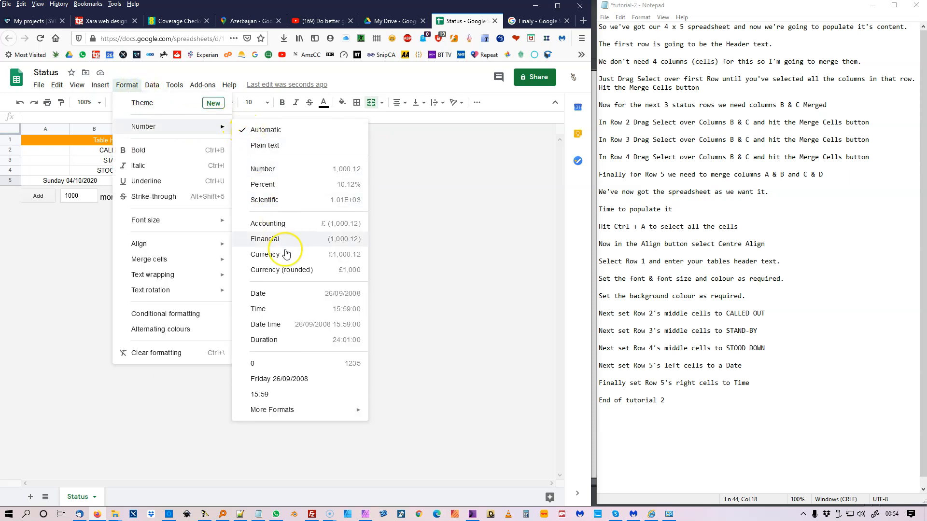
left_click(283, 308)
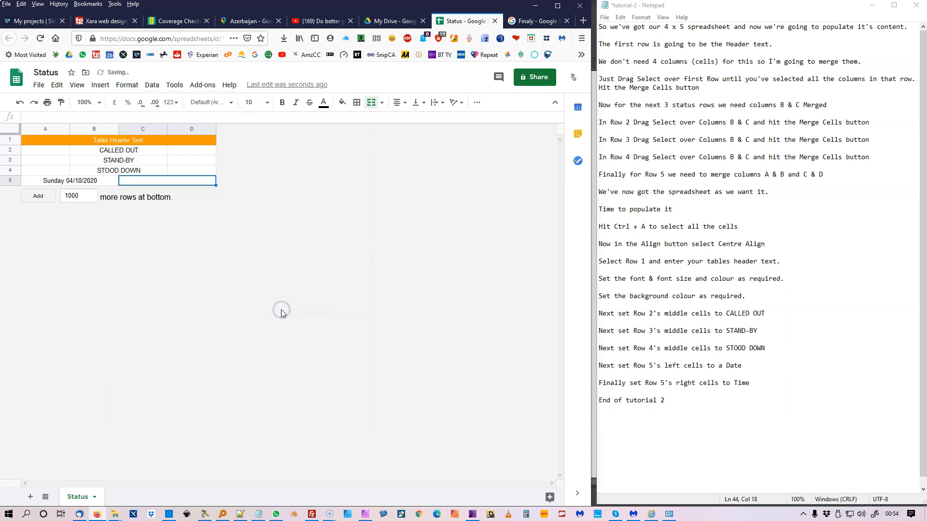
Step: Enter 00:54 in row 5's merged C–D cell and switch it to the hours-and-minutes format shown as "15:59"
left_click(172, 182)
type("00:5")
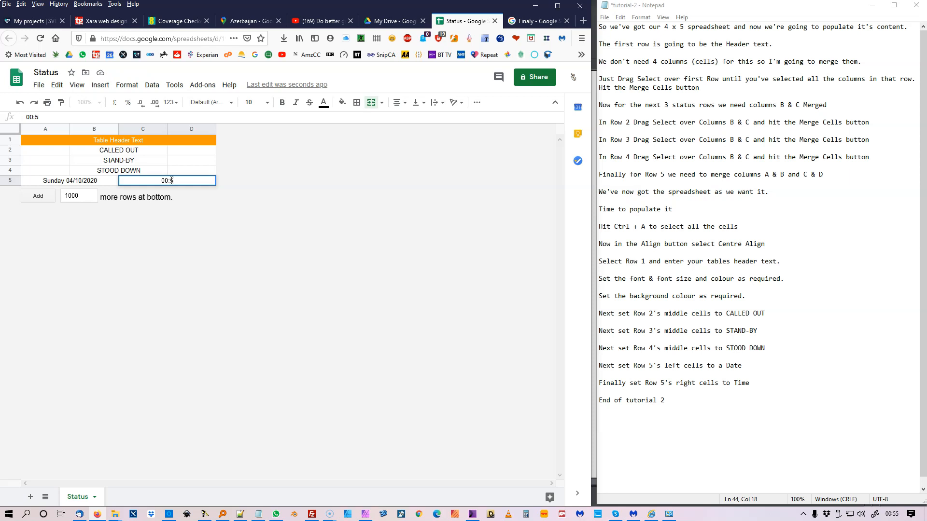
type("4")
key("Return")
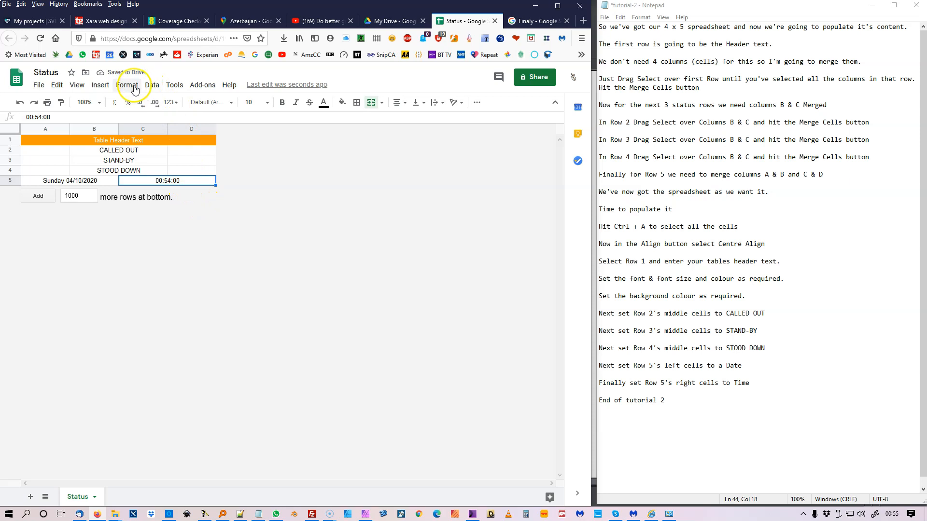
left_click(128, 85)
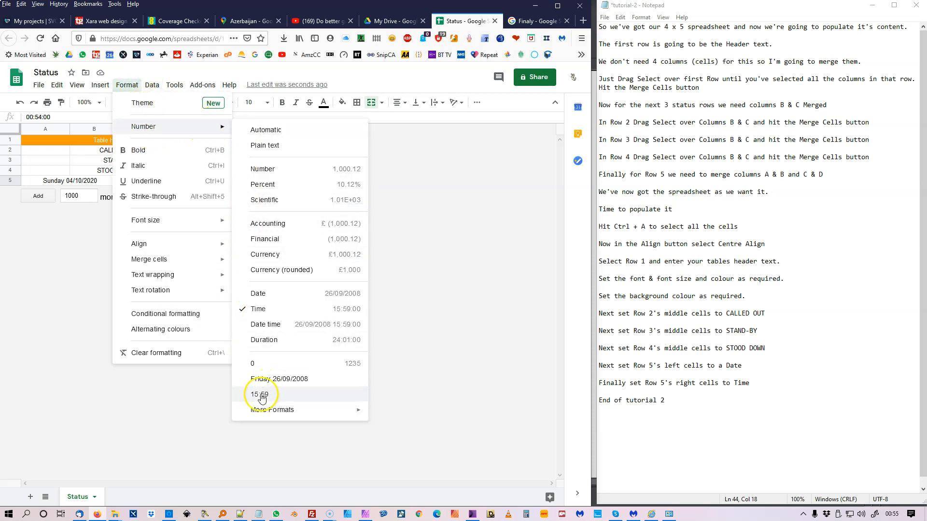
left_click(263, 395)
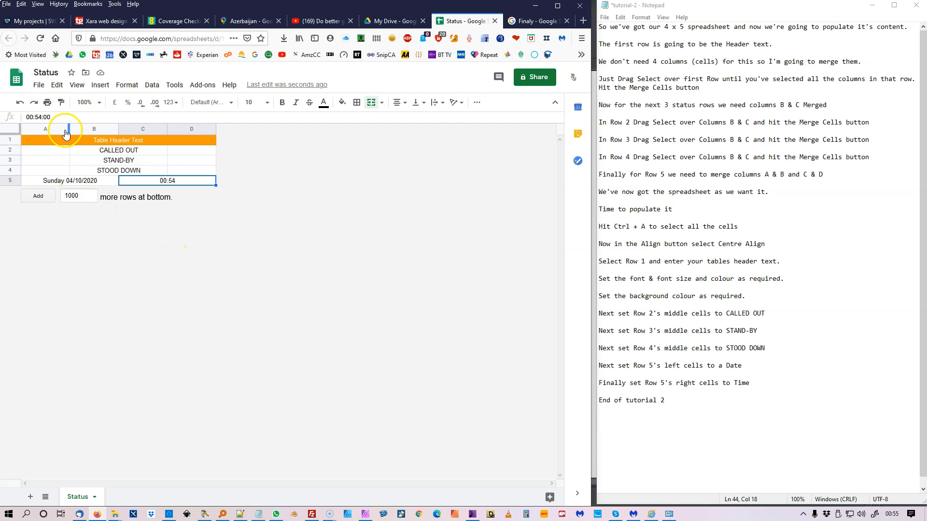
Step: Narrow the table's columns A to D freehand to make the layout more compact
left_click_drag(70, 129, 53, 133)
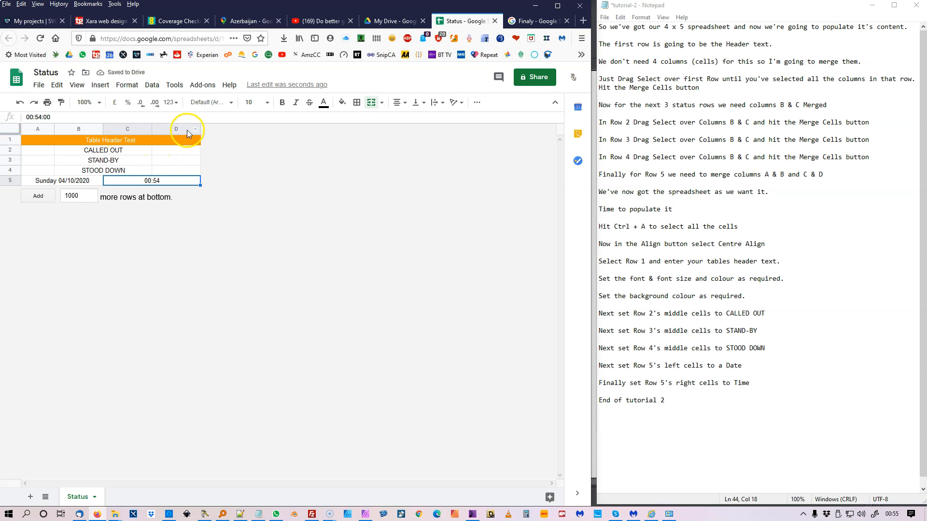
left_click_drag(201, 129, 180, 131)
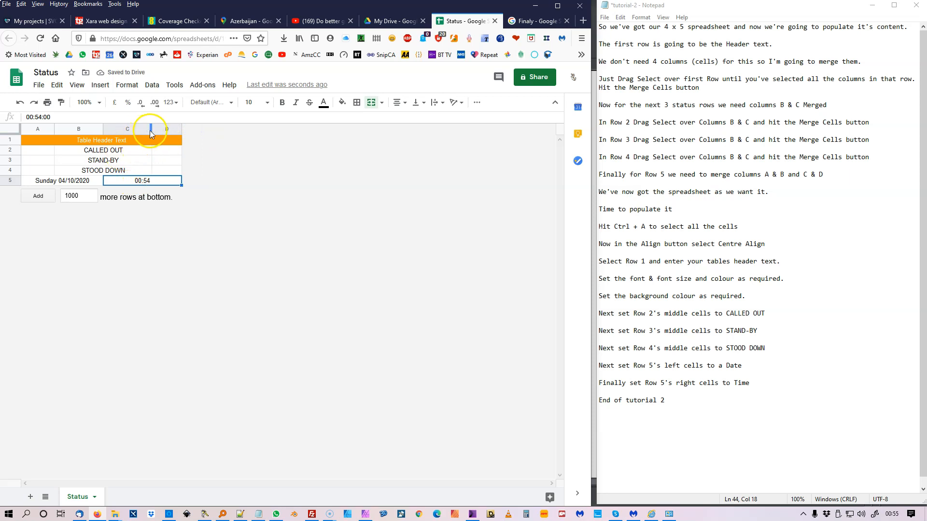
left_click_drag(152, 130, 97, 129)
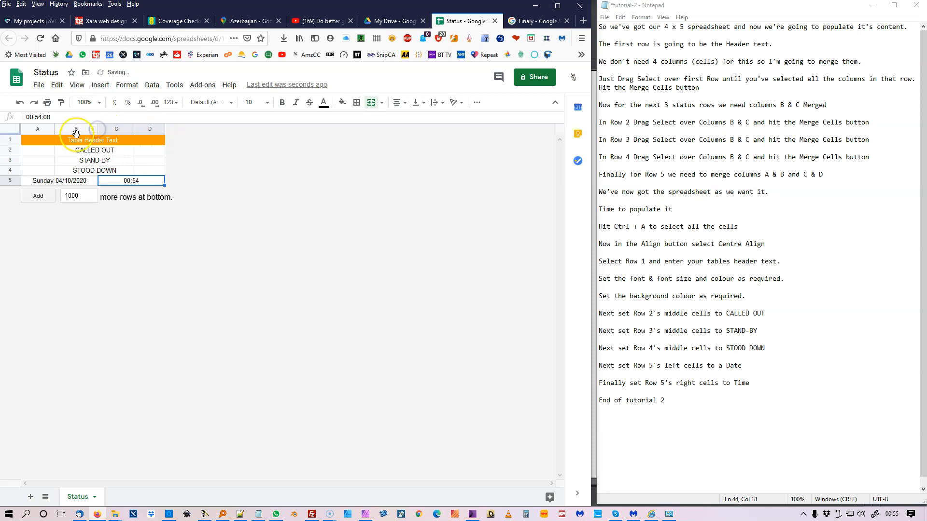
Step: Set column B's width to exactly 90 pixels
left_click(66, 130)
right_click(66, 130)
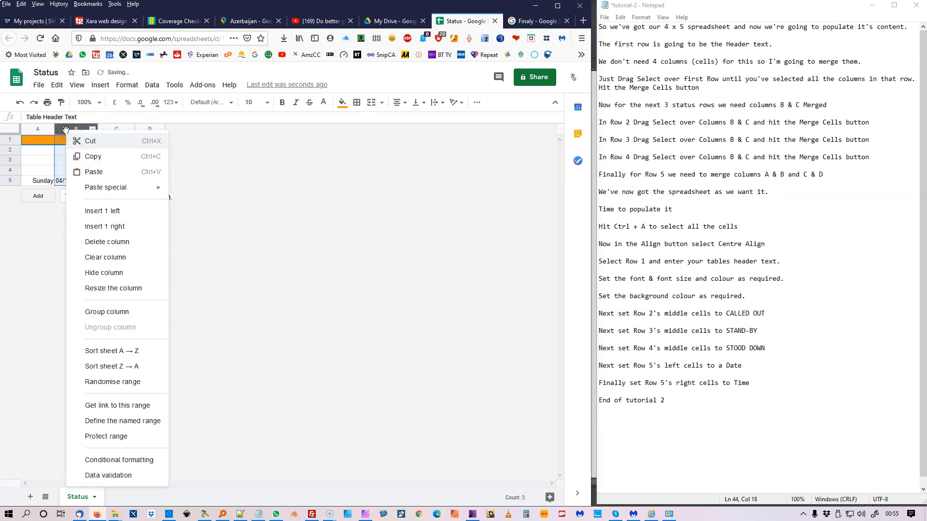
left_click(246, 159)
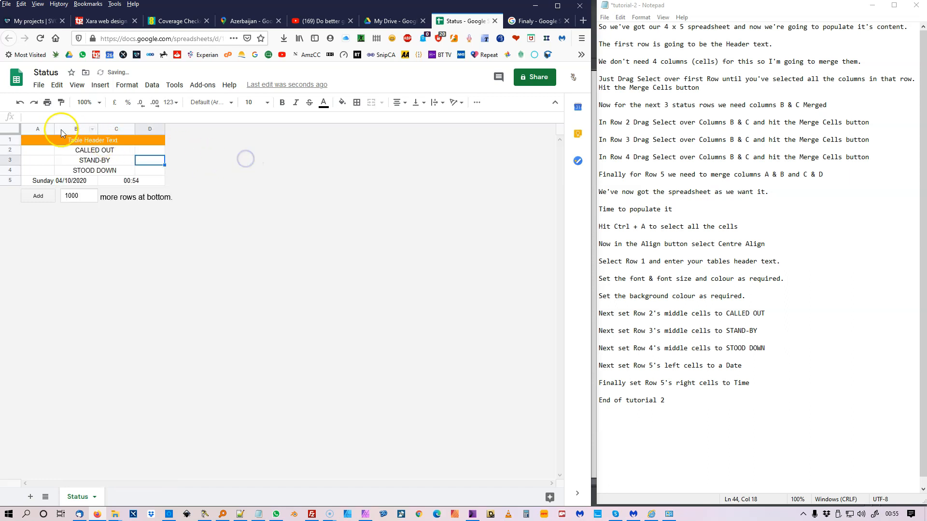
right_click(65, 131)
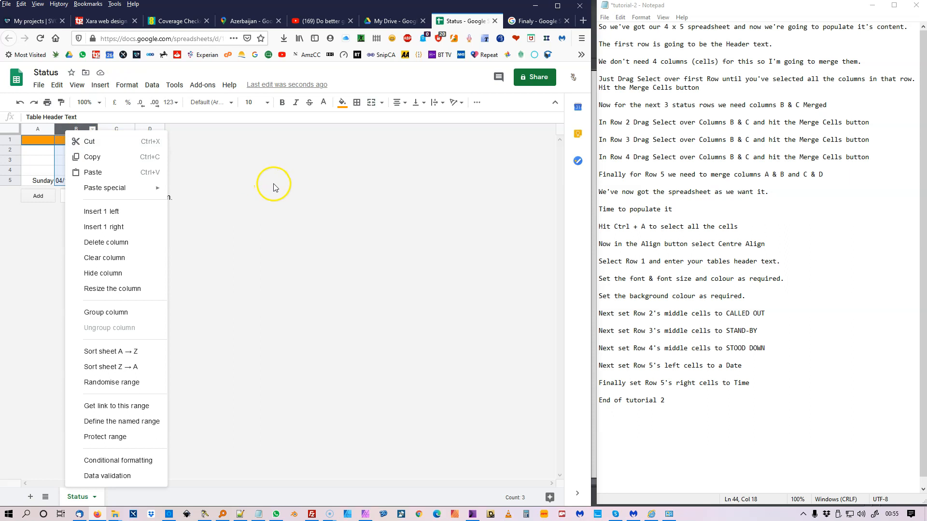
left_click(132, 288)
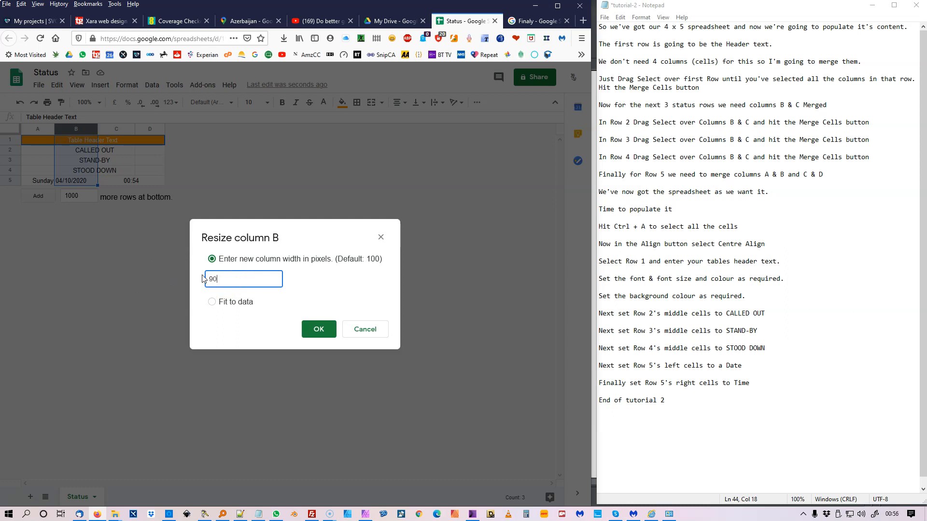
left_click(316, 329)
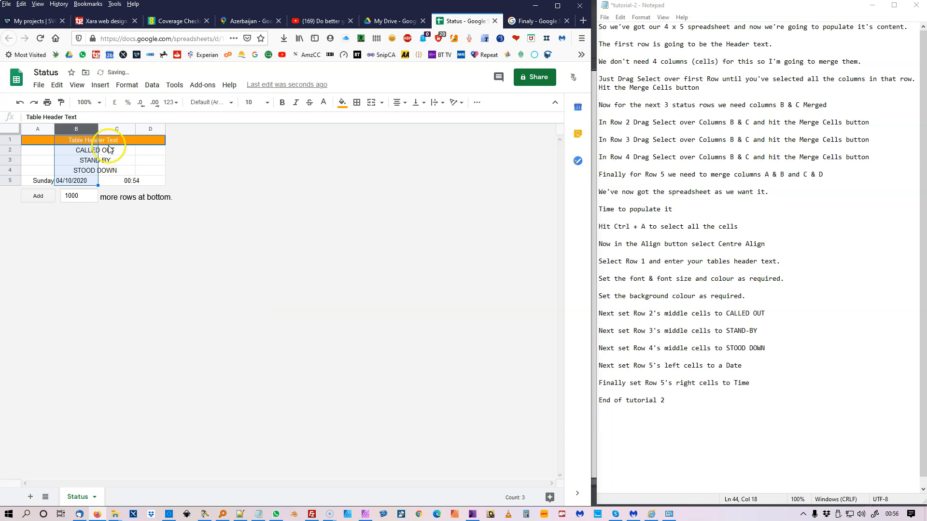
Step: Try to set column C's width to 90 pixels
right_click(106, 128)
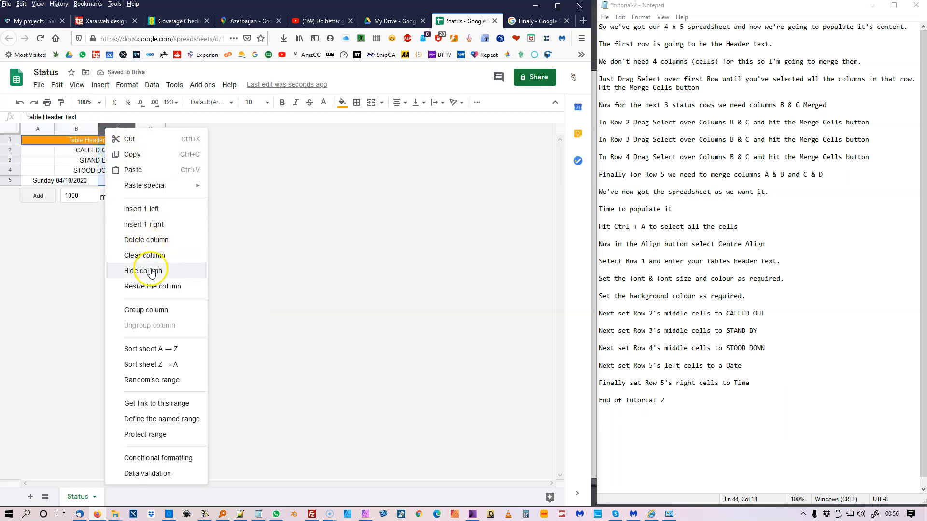
left_click(152, 287)
left_click(205, 278)
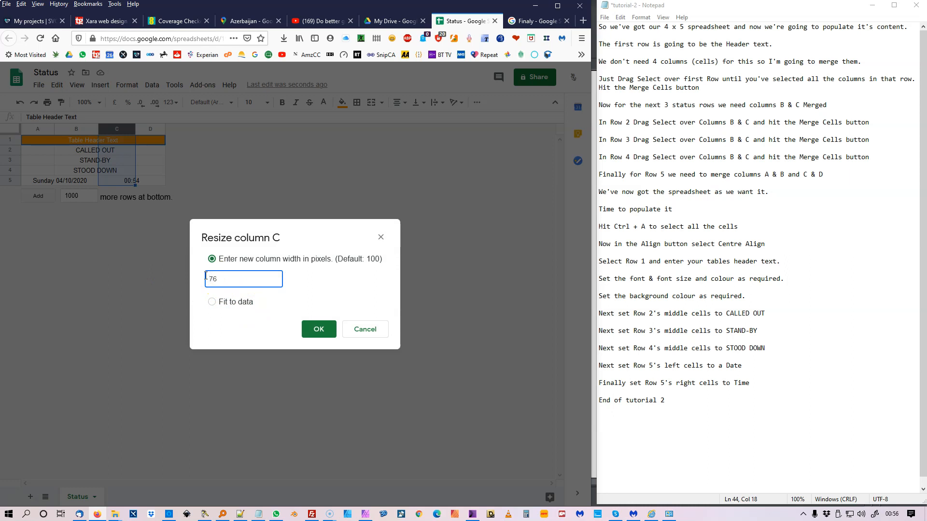
type("90")
key("Return")
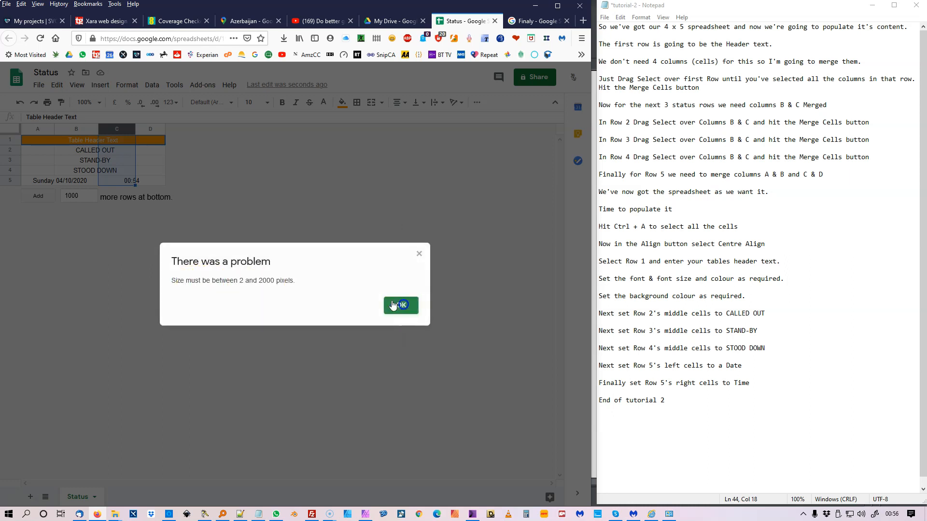
left_click(408, 309)
Step: Resize column C to a width of 90 pixels
right_click(124, 132)
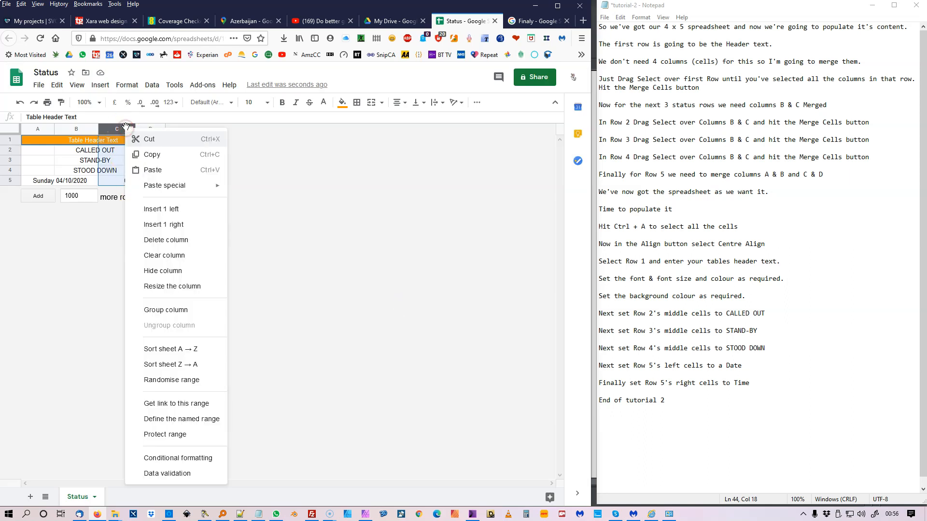
left_click(159, 287)
left_click(224, 282)
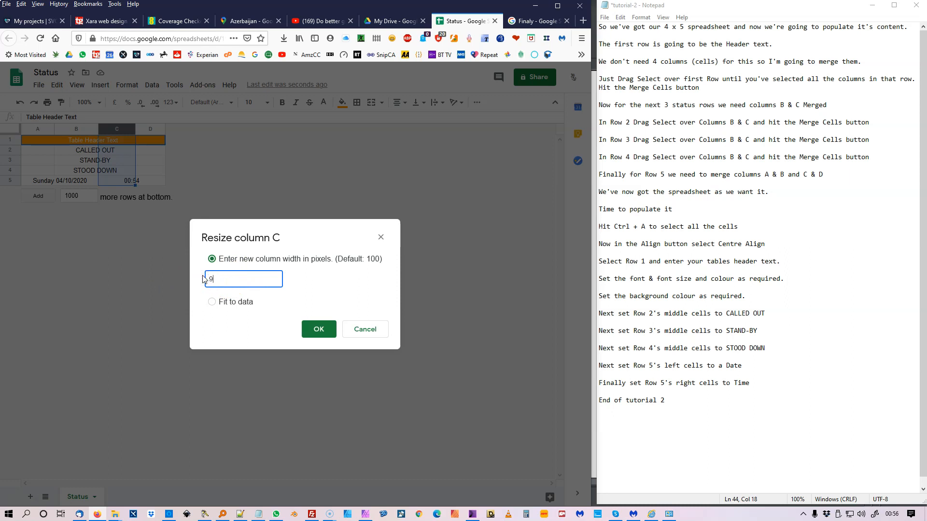
left_click(318, 329)
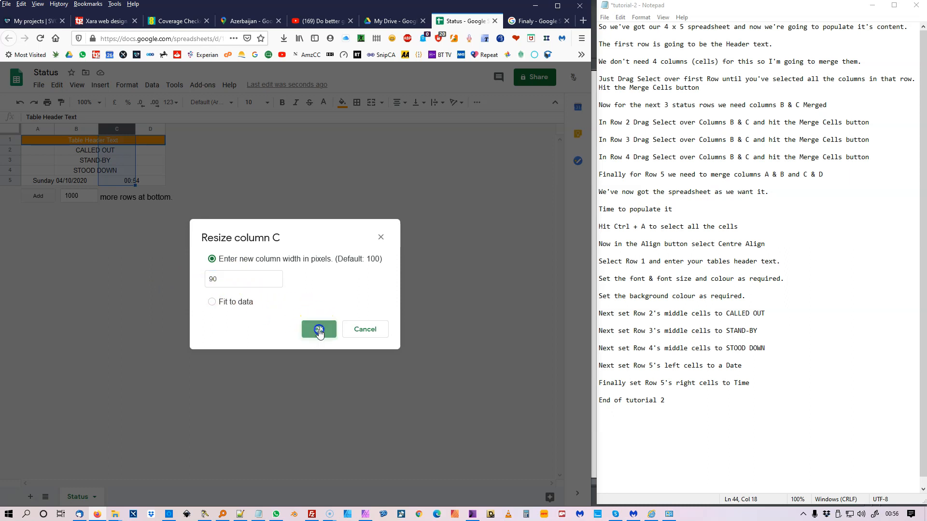
Step: Set column A's width to 20 pixels
left_click(32, 130)
right_click(32, 130)
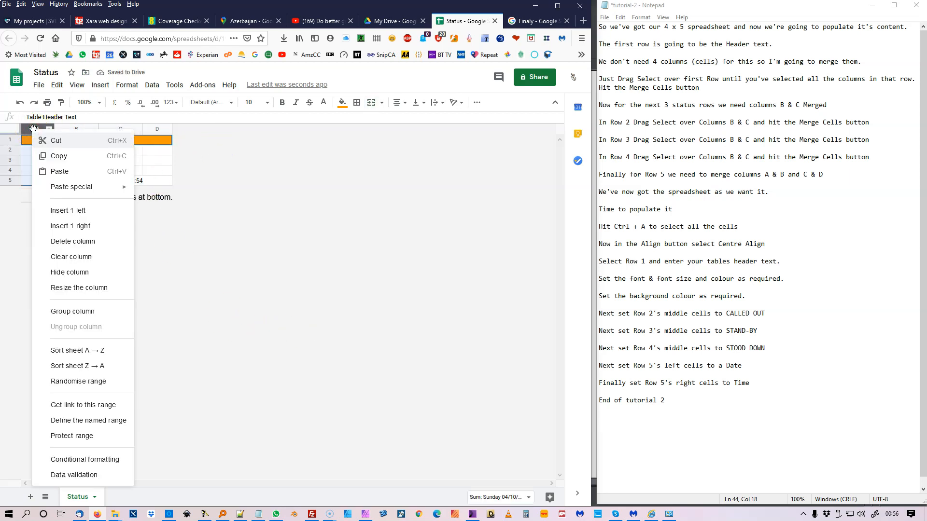
left_click(66, 289)
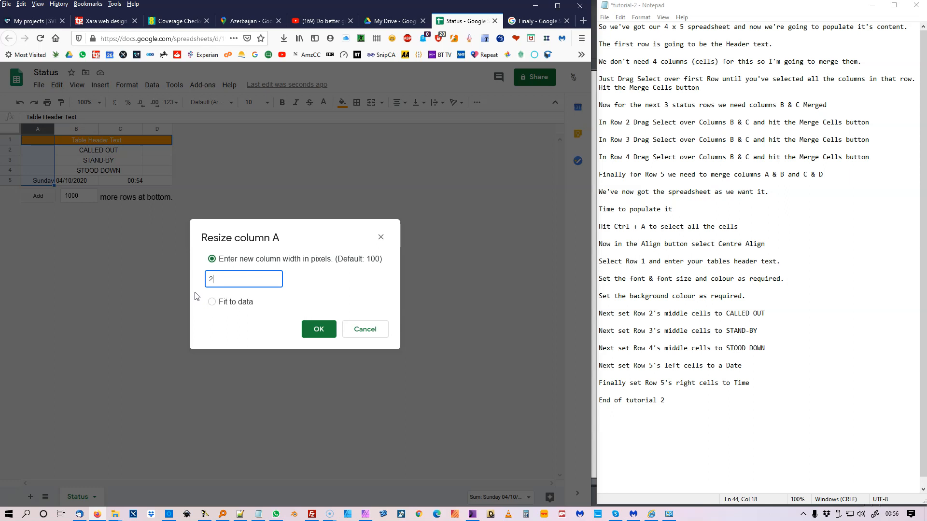
key("Return")
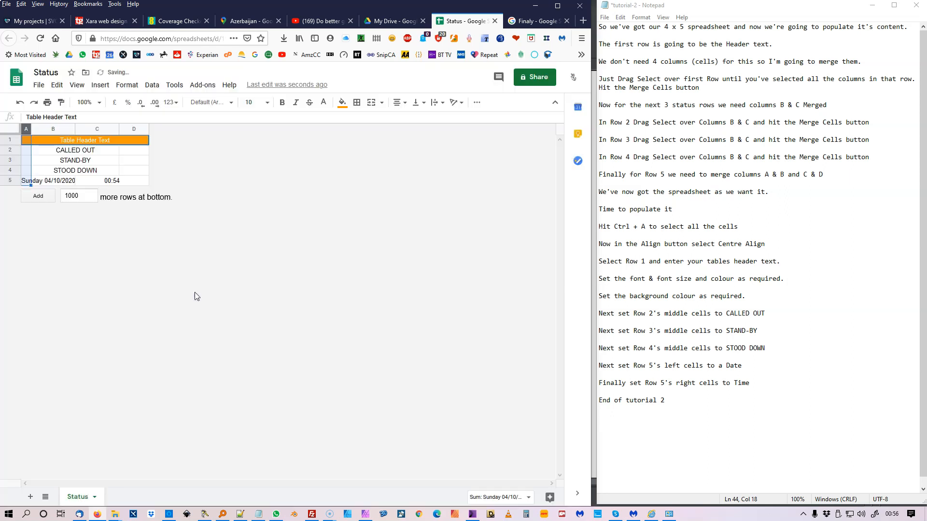
Step: Try to widen column A to 50 pixels
right_click(26, 129)
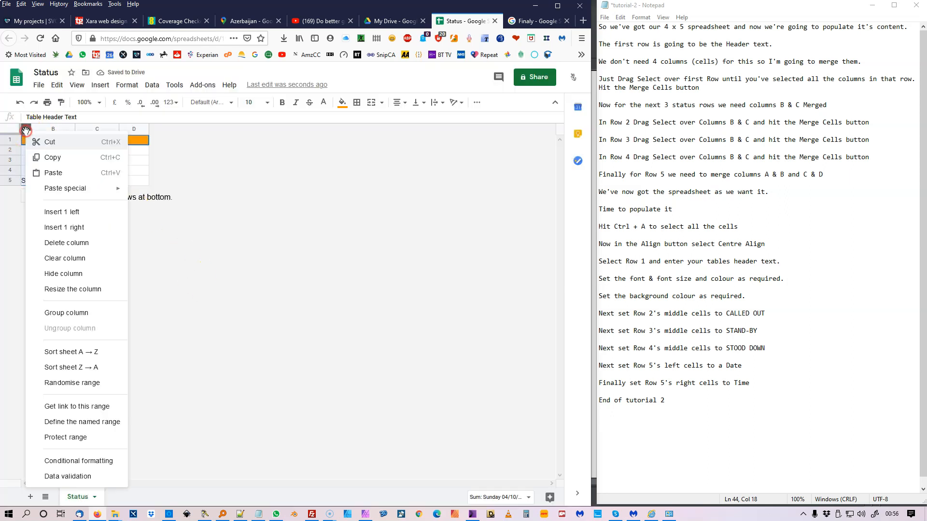
left_click(63, 289)
left_click(219, 279)
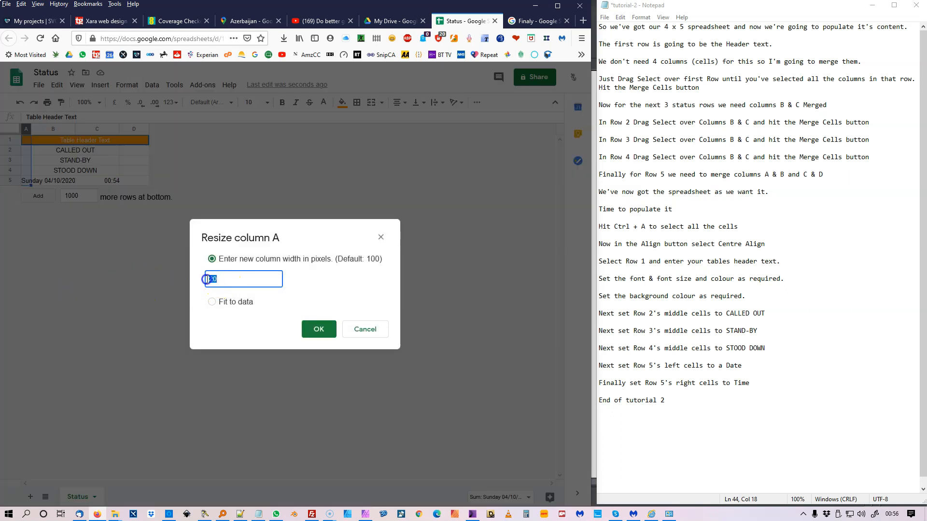
type("50")
key("Return")
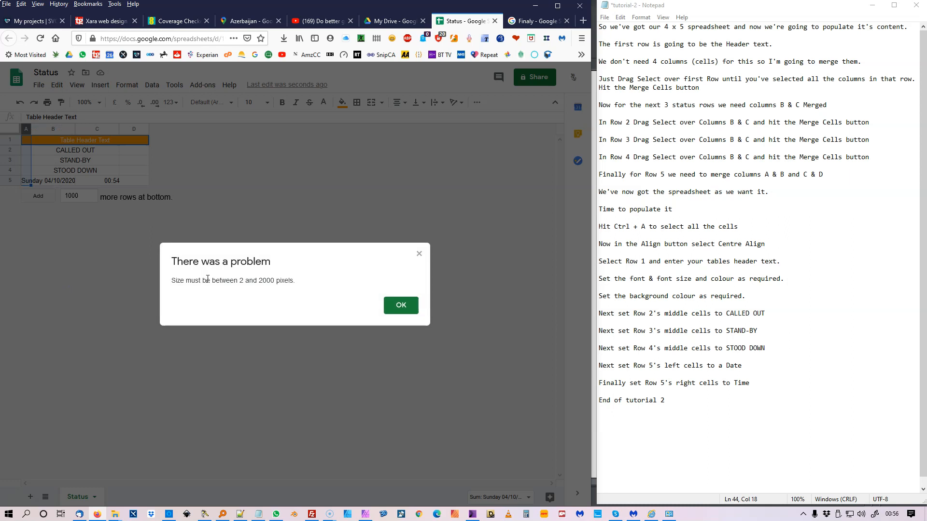
left_click(400, 305)
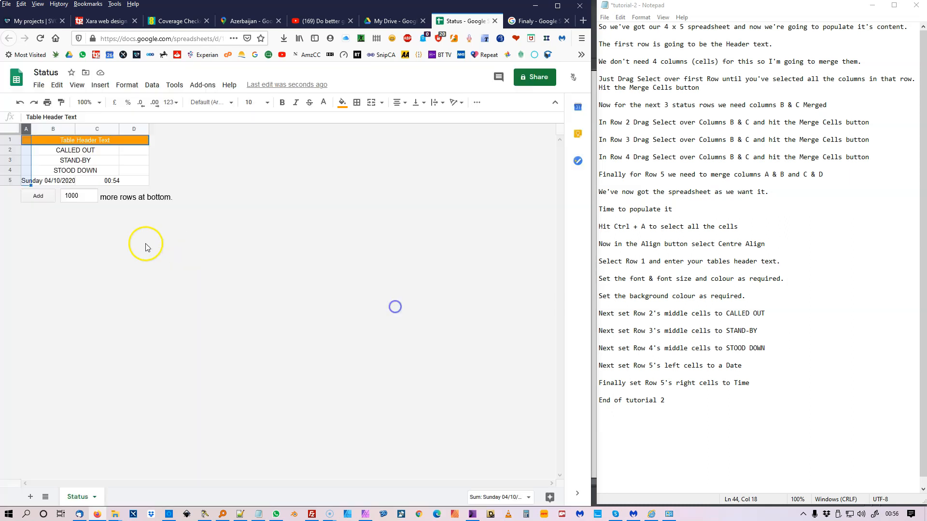
Step: Resize column A to a width of 50 pixels
right_click(25, 131)
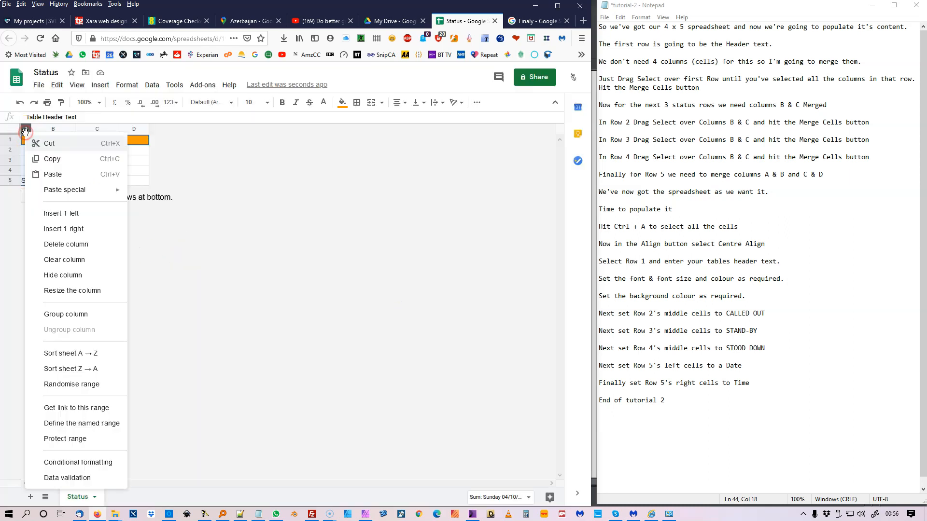
left_click(62, 292)
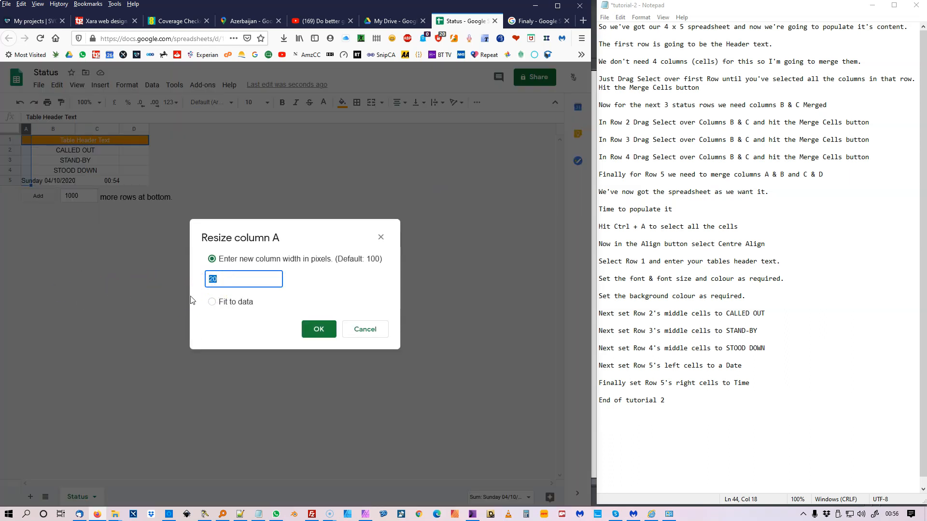
left_click(312, 328)
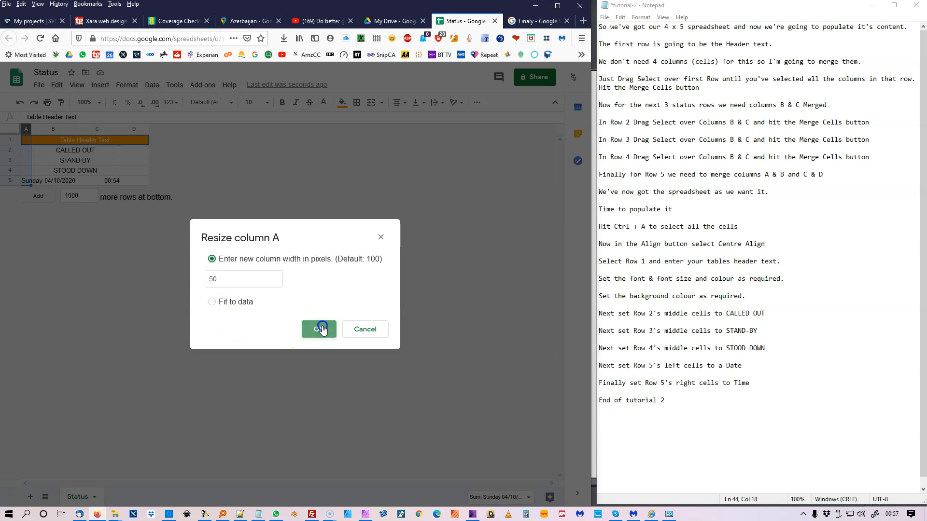
Step: Resize column D to the same width as column A and deselect the column
right_click(143, 129)
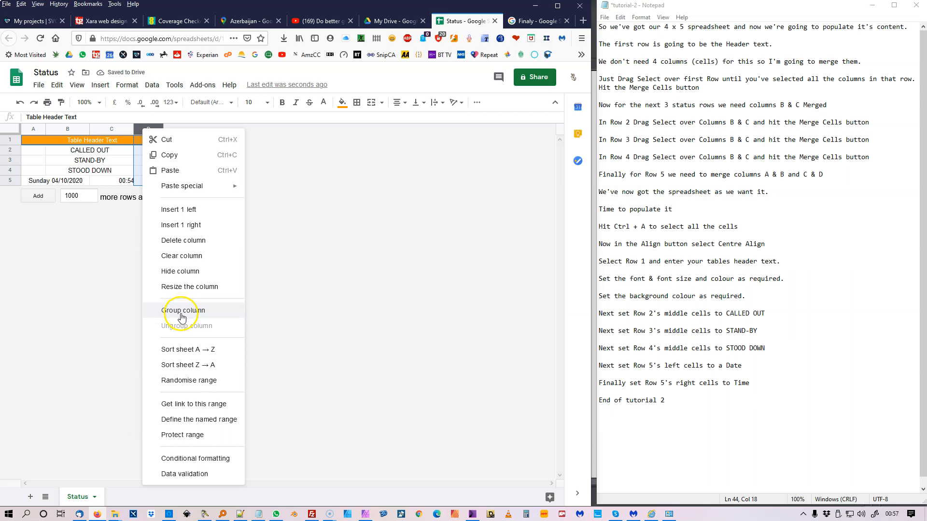
left_click(188, 286)
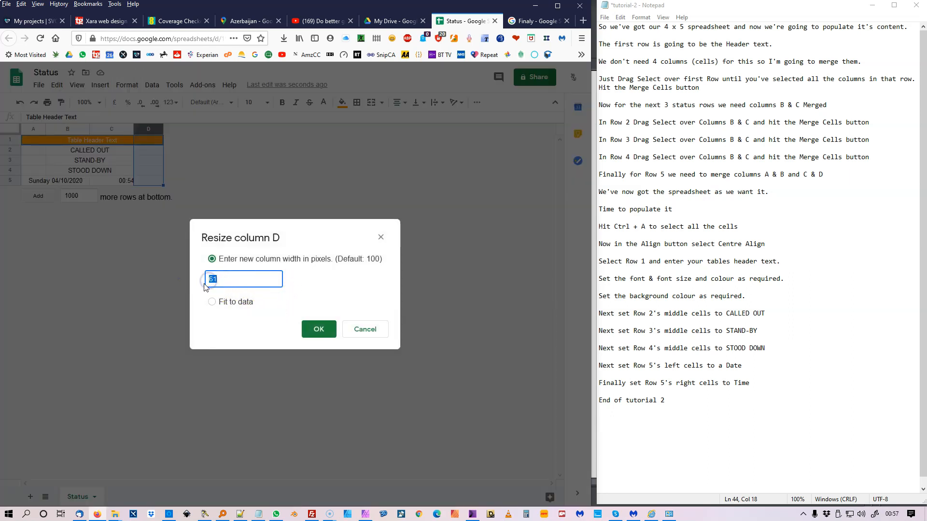
key("Return")
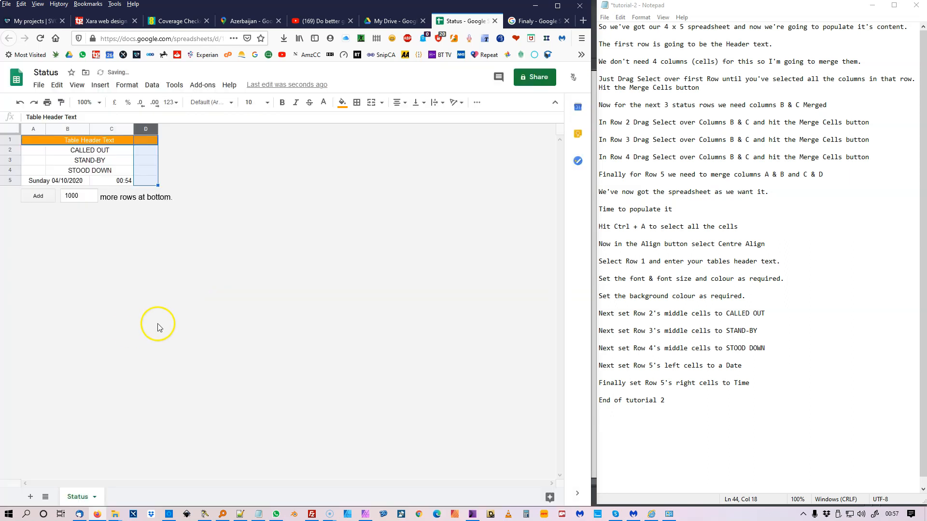
left_click(225, 327)
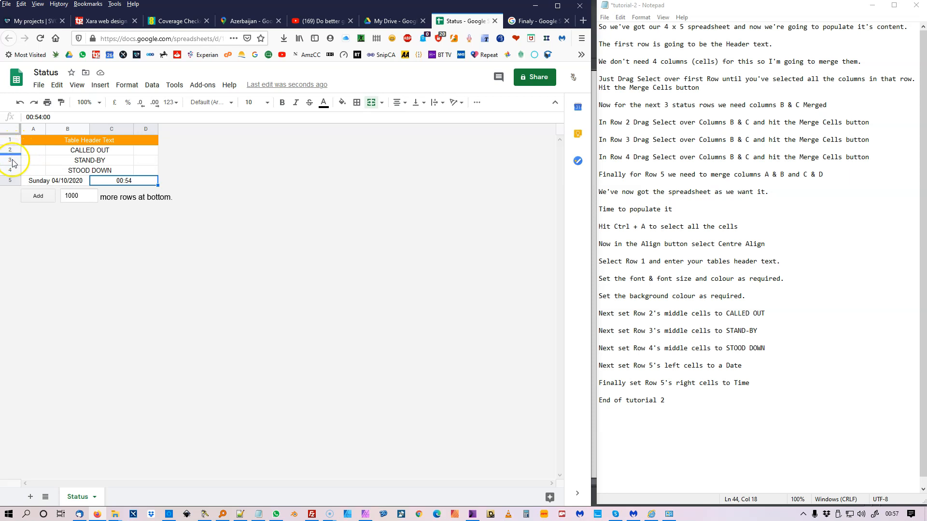
left_click(225, 209)
Step: Try a red background fill on row 2 (CALLED OUT) and undo it
right_click(6, 151)
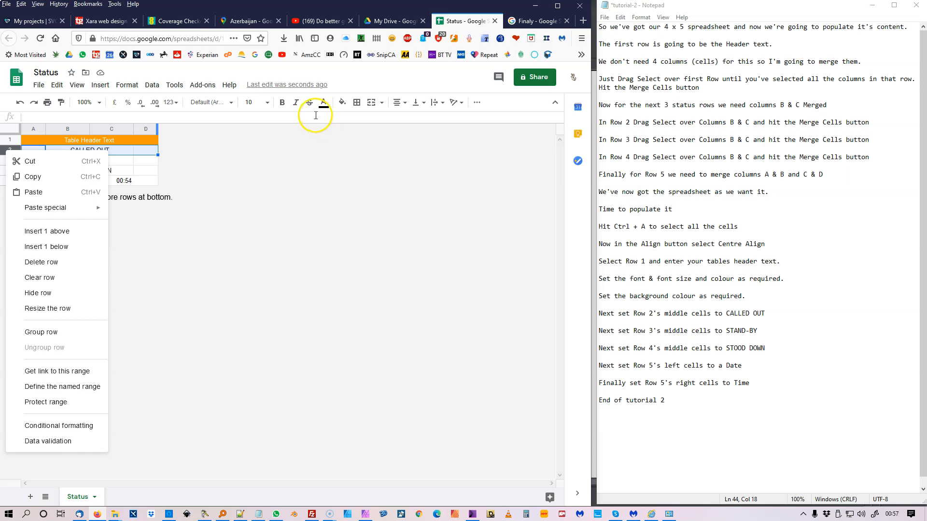
left_click(340, 104)
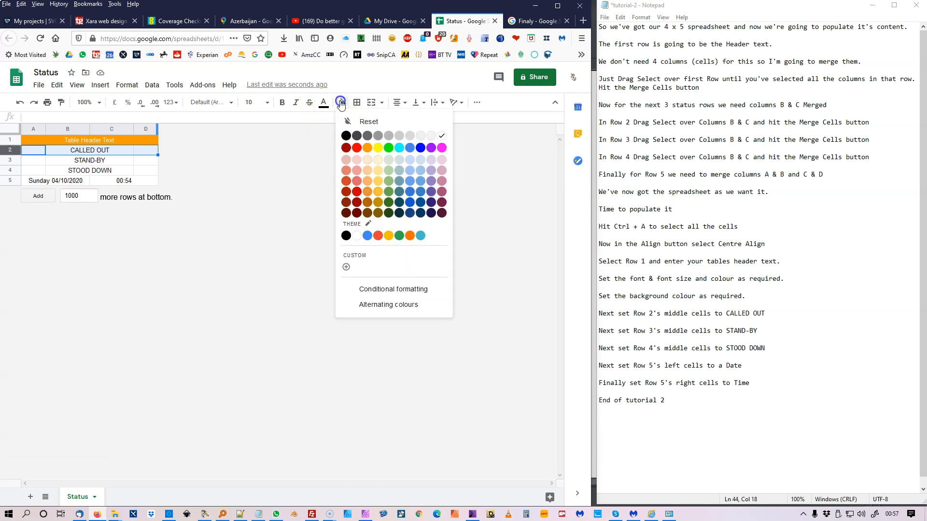
left_click(358, 146)
left_click(296, 160)
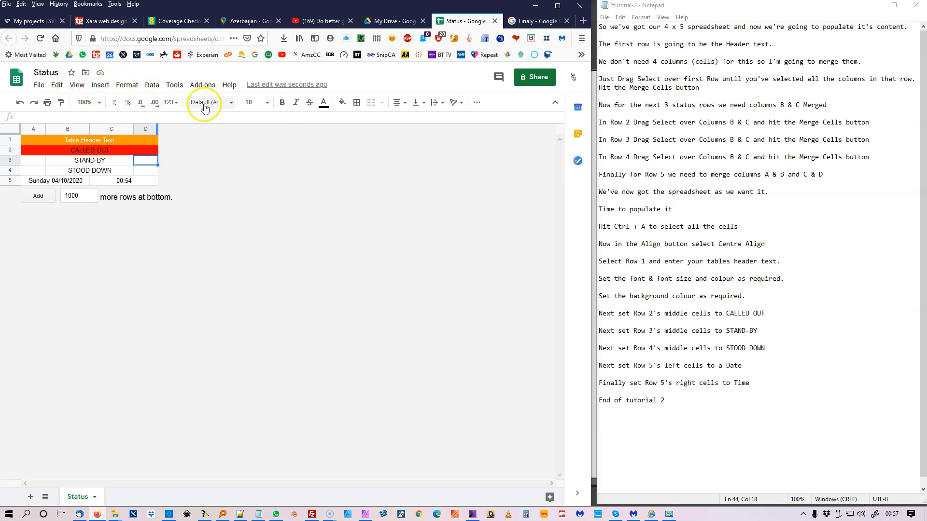
key("ctrl+z")
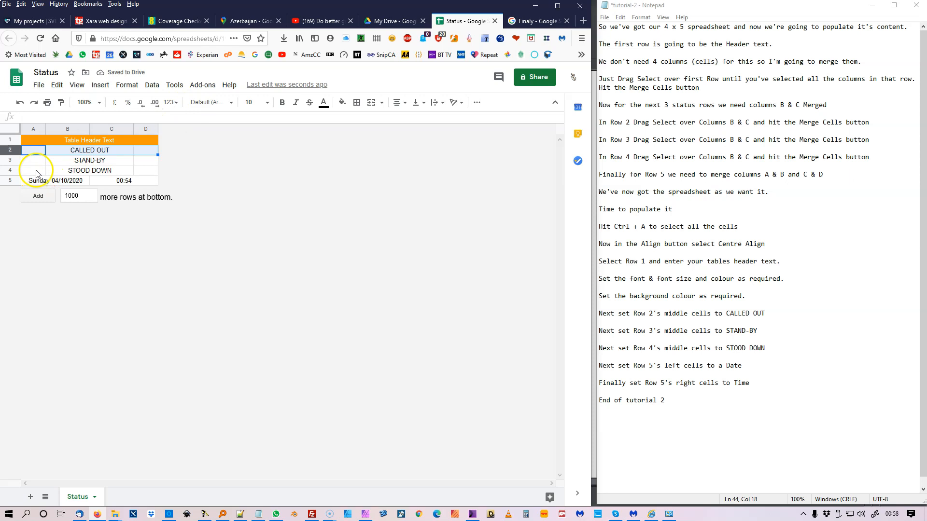
Step: Fill the whole of row 4 (STOOD DOWN) with a red background
left_click(10, 170)
right_click(11, 170)
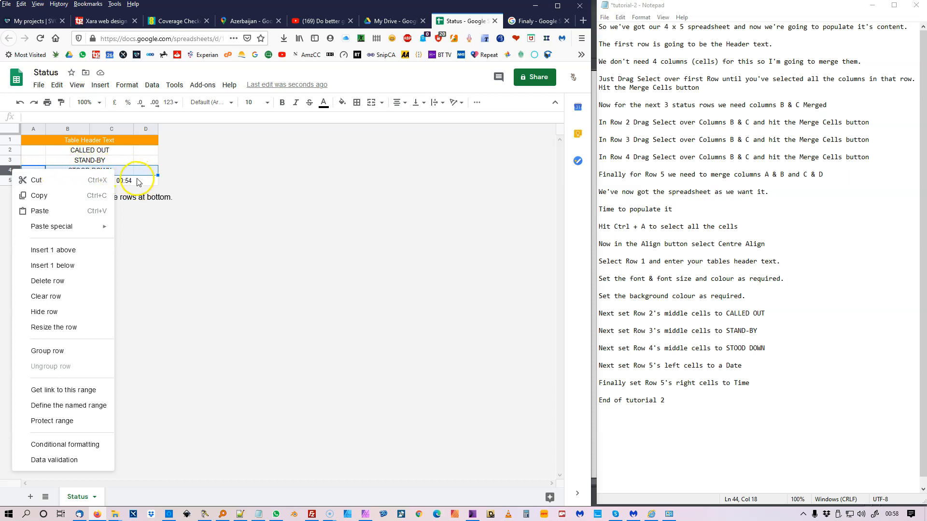
left_click(342, 102)
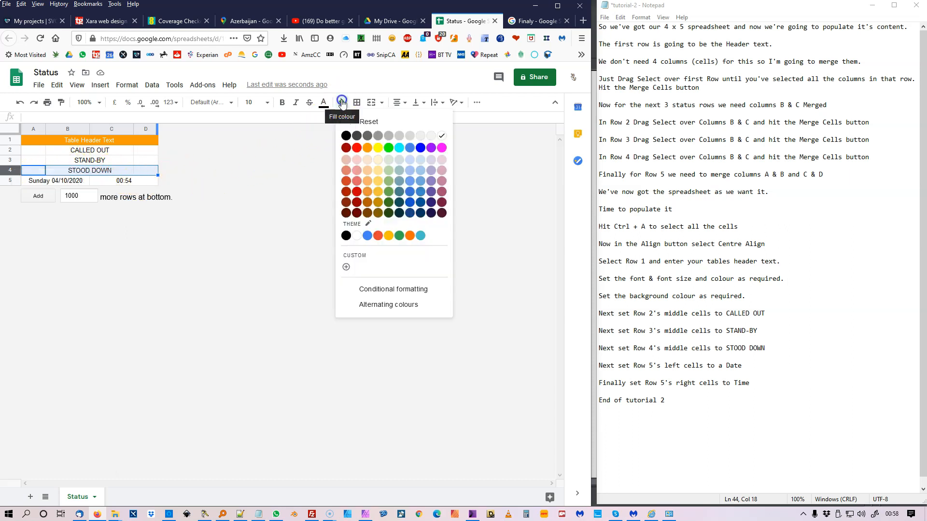
left_click(356, 148)
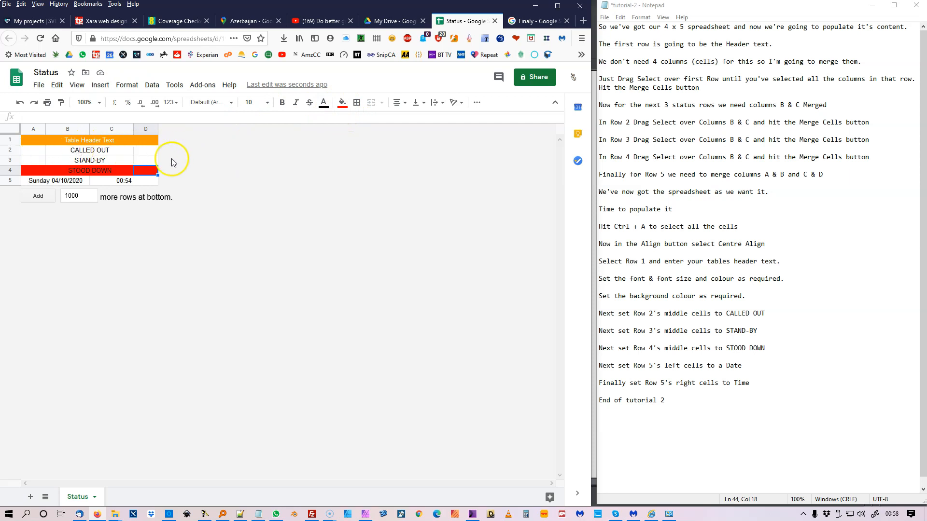
Step: Change the background of the whole of row 4 (STOOD DOWN) to white
left_click(342, 103)
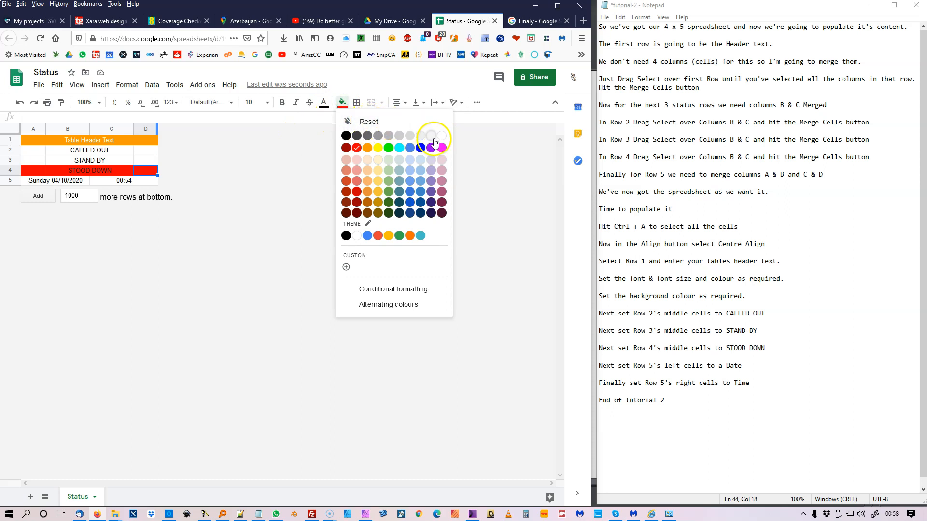
left_click(441, 137)
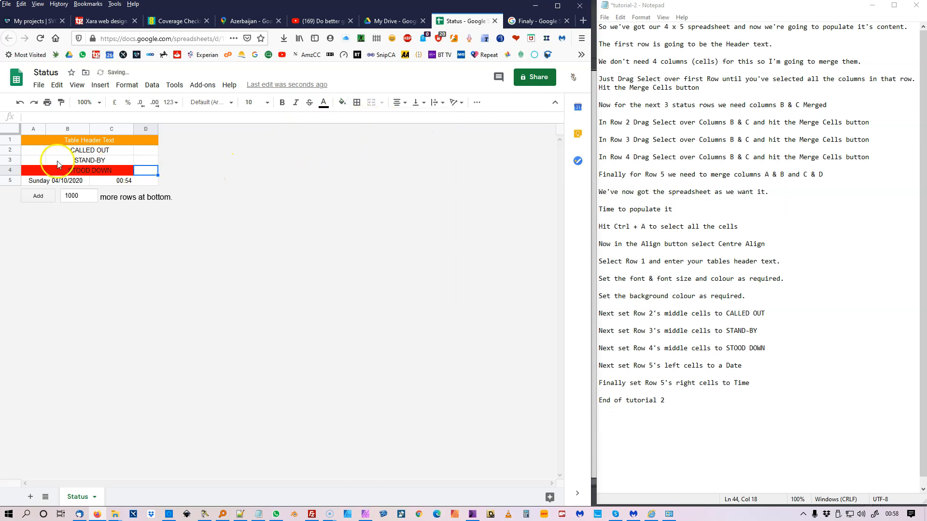
right_click(10, 171)
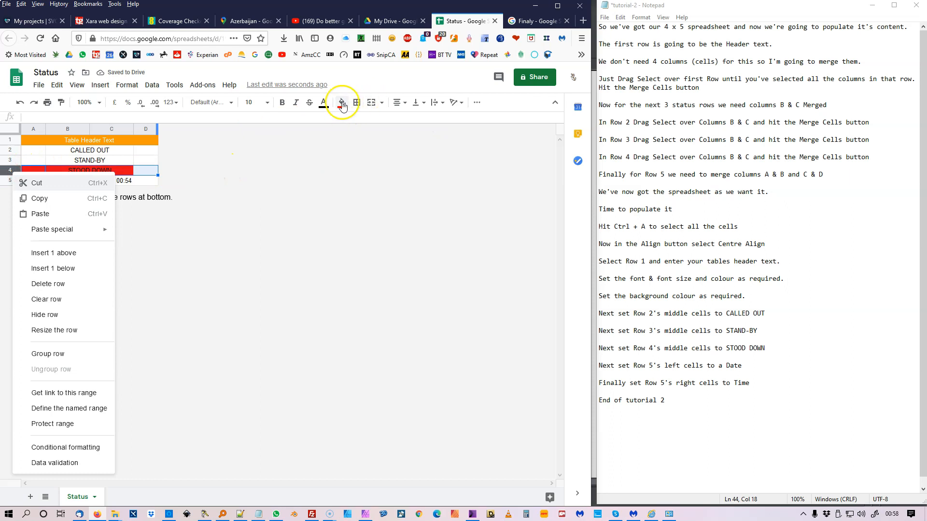
left_click(342, 104)
left_click(441, 136)
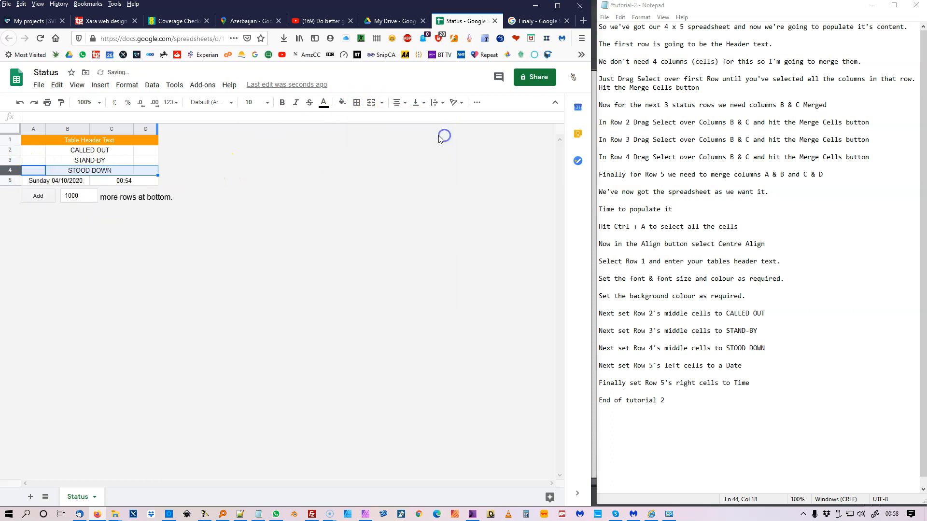
Step: Fill the whole of row 3 (STAND-BY) with a red background
left_click(6, 161)
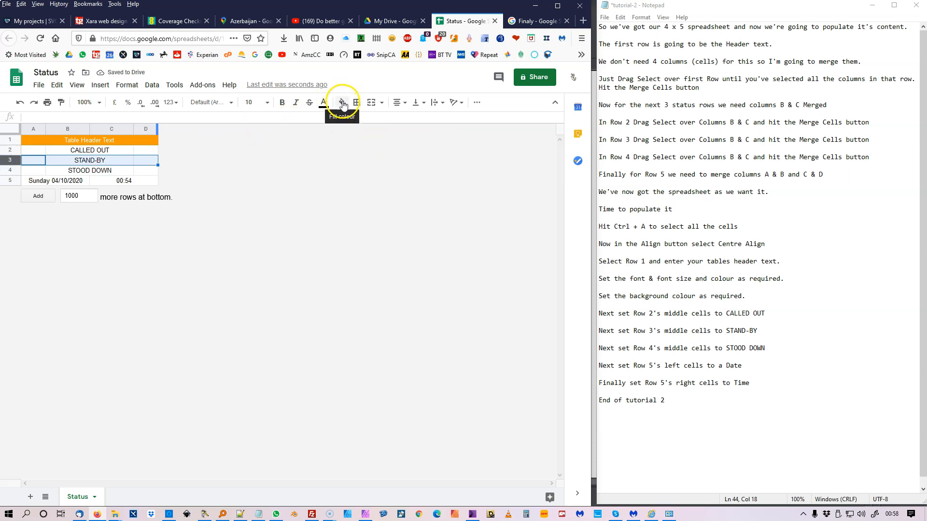
left_click(342, 104)
left_click(357, 148)
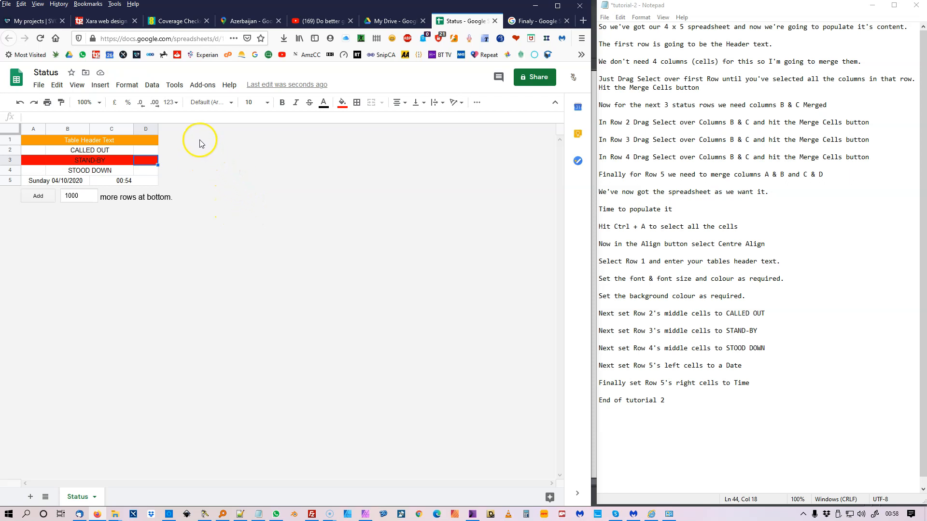
Step: Publish only the Status sheet to the web as embed code
left_click(38, 86)
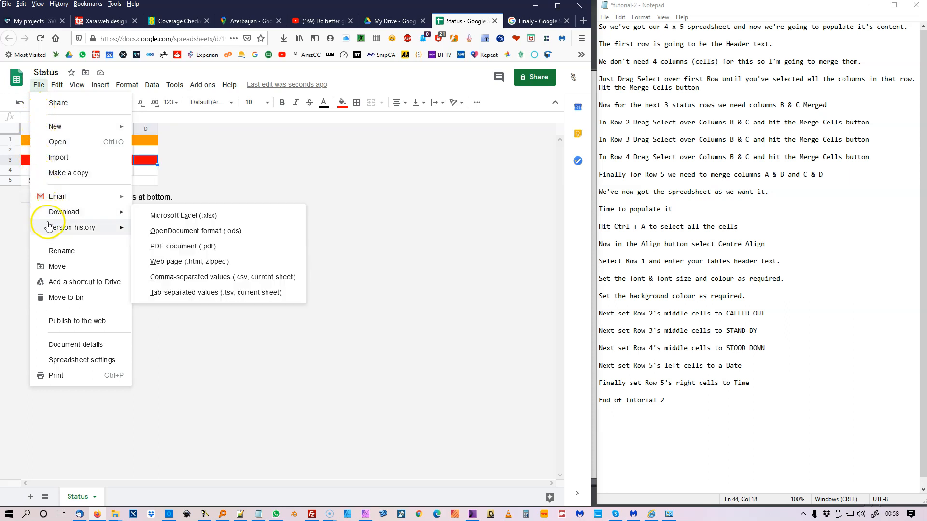
left_click(75, 322)
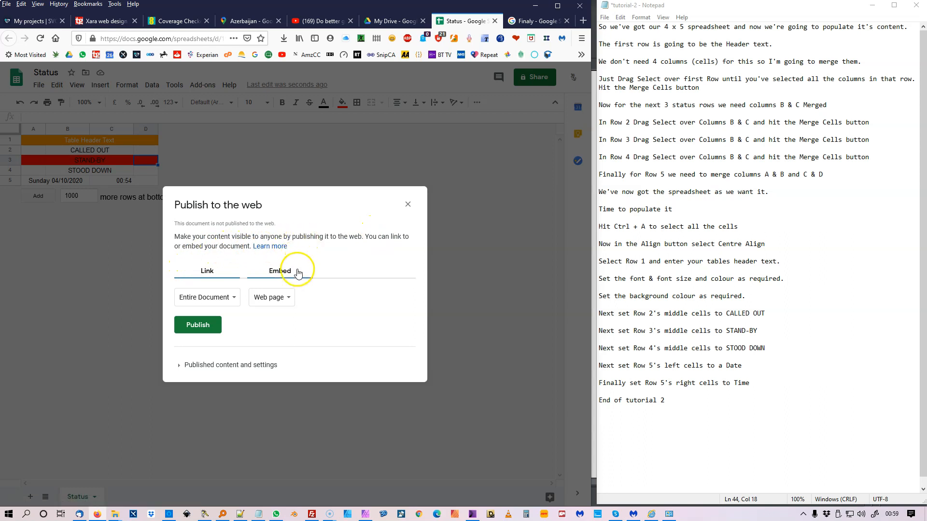
left_click(280, 276)
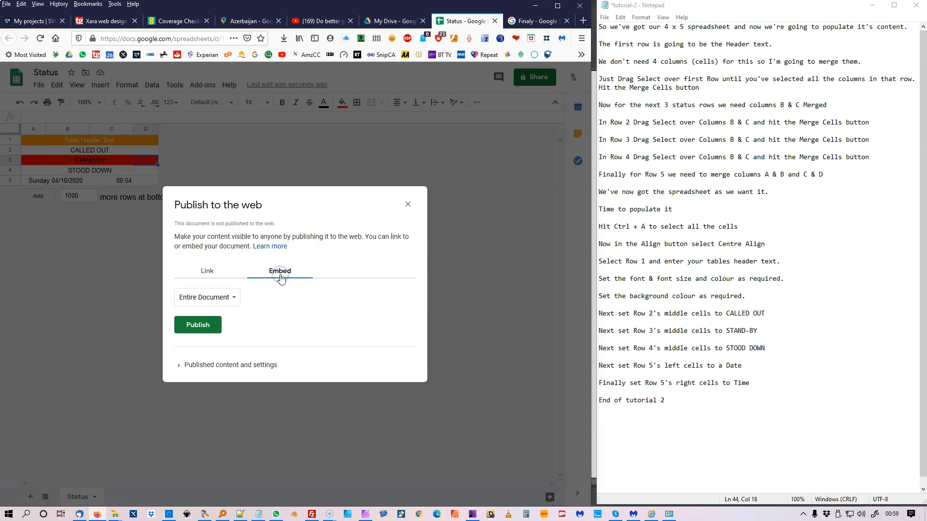
left_click(234, 299)
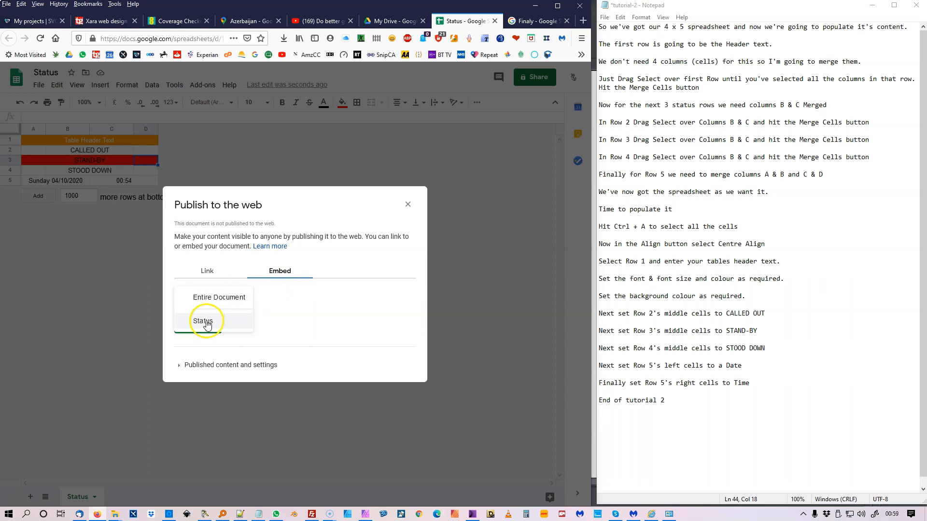
left_click(207, 322)
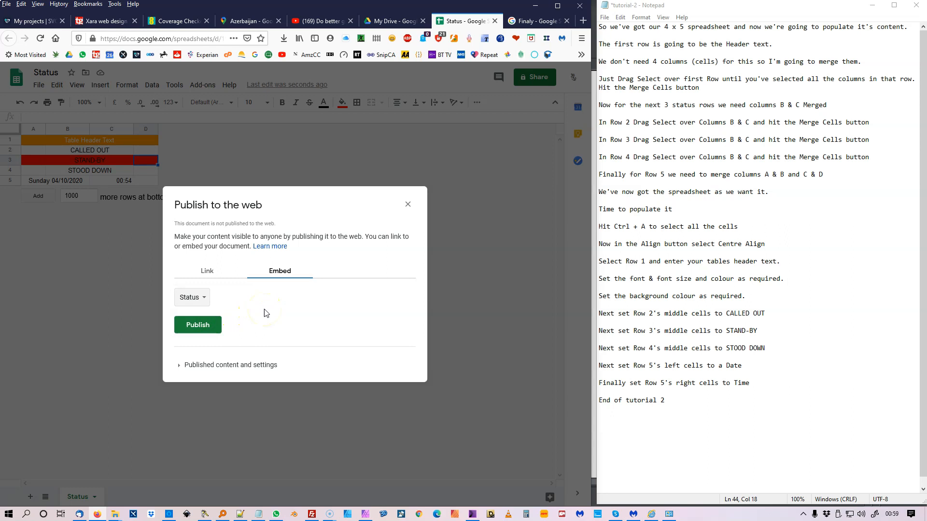
left_click(209, 323)
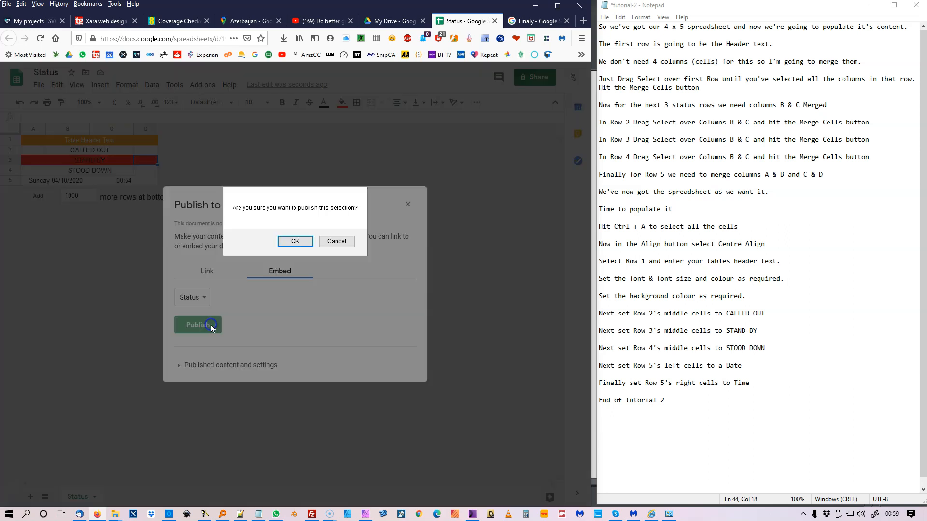
left_click(303, 242)
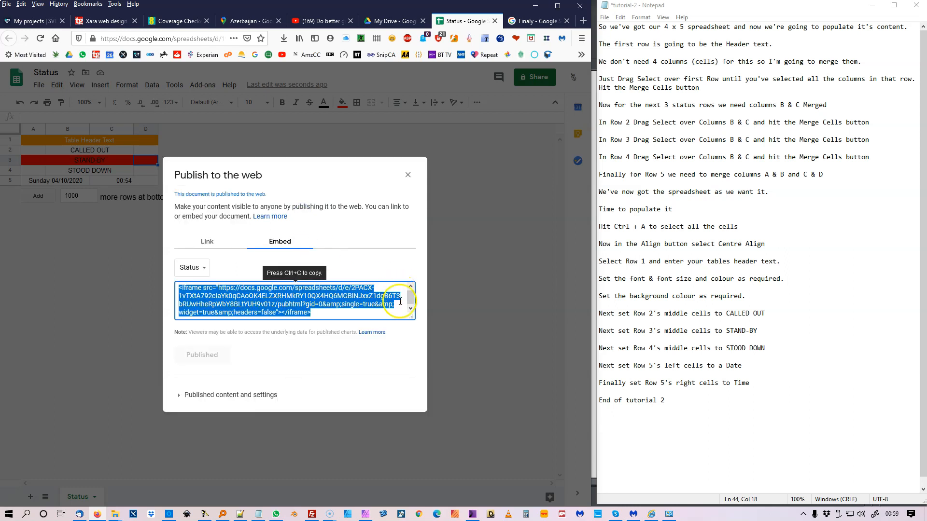
Step: Copy the entire iframe embed code and paste it after the last line of the Notepad notes
left_click_drag(411, 316, 420, 347)
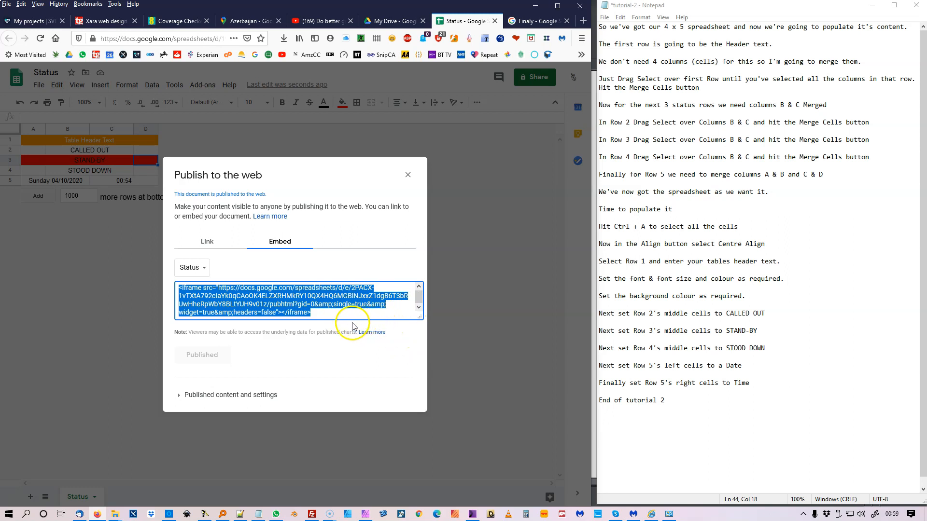
left_click(317, 313)
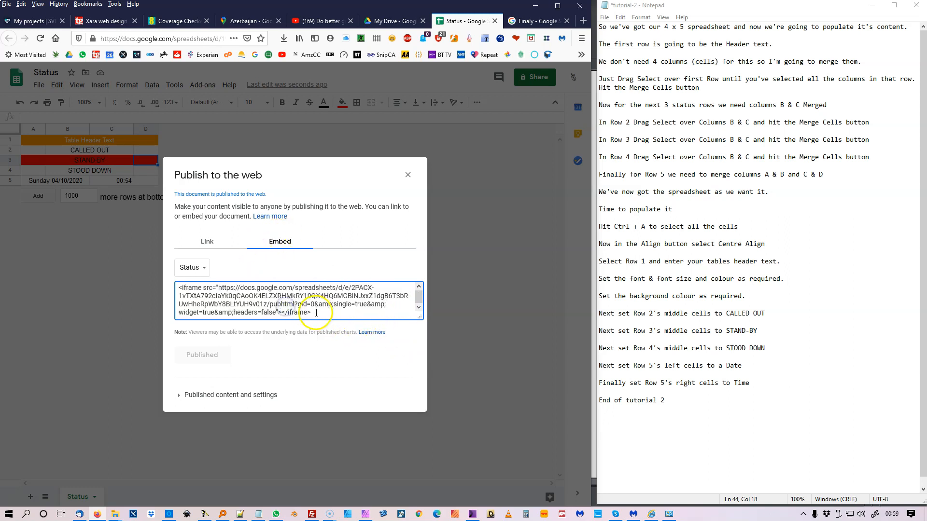
left_click_drag(303, 311, 172, 289)
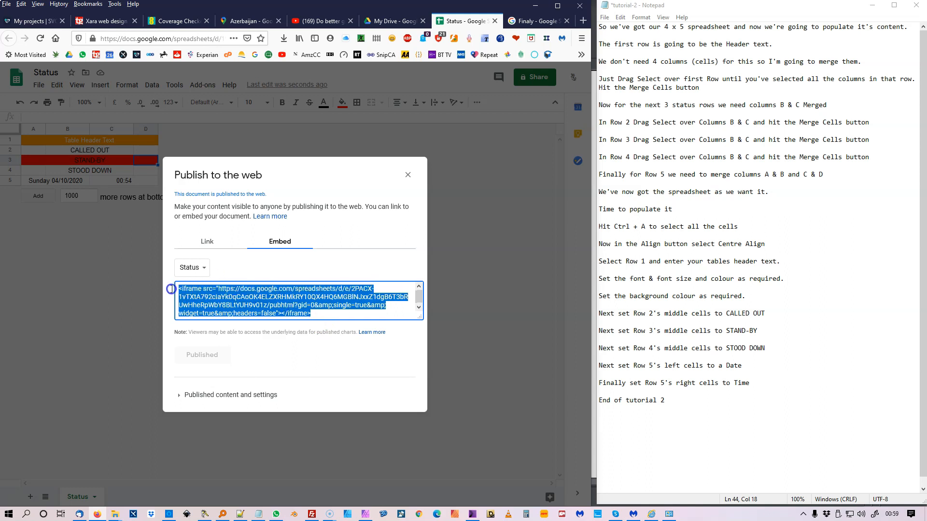
right_click(225, 290)
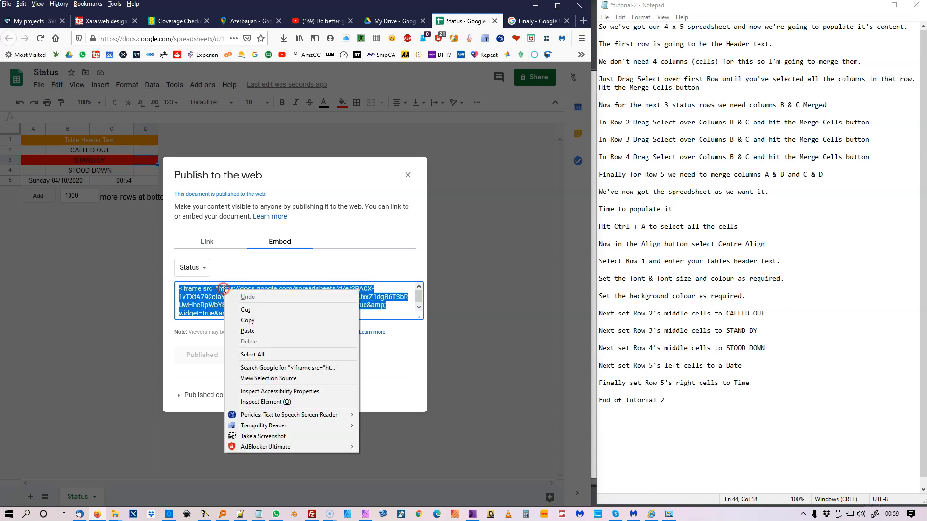
left_click(252, 321)
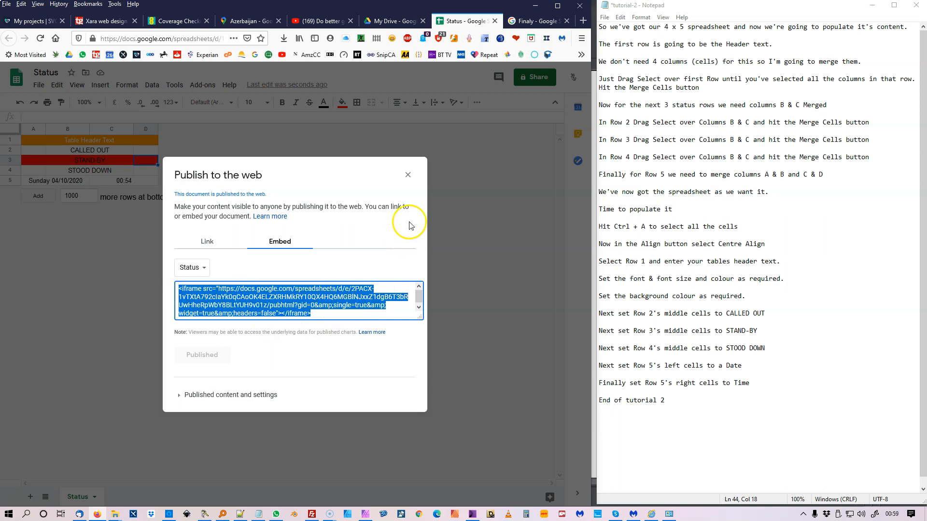
left_click(408, 175)
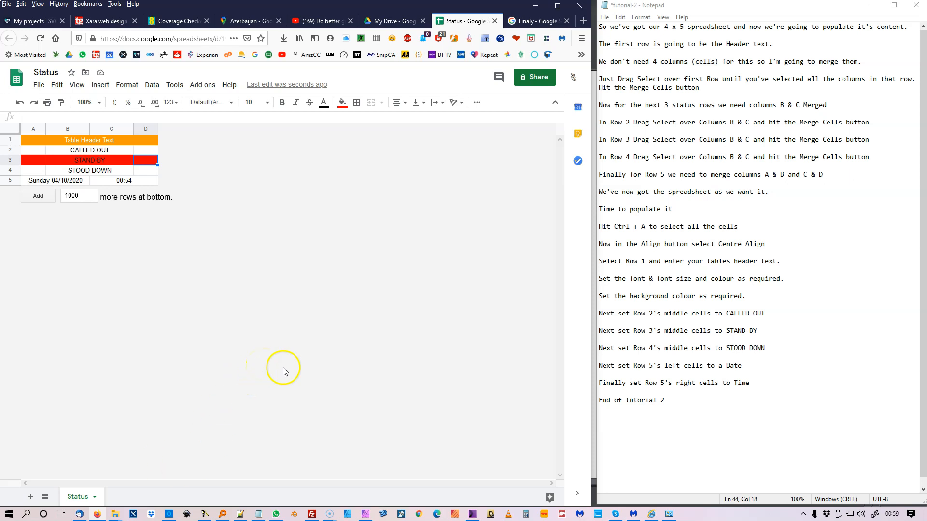
left_click(681, 399)
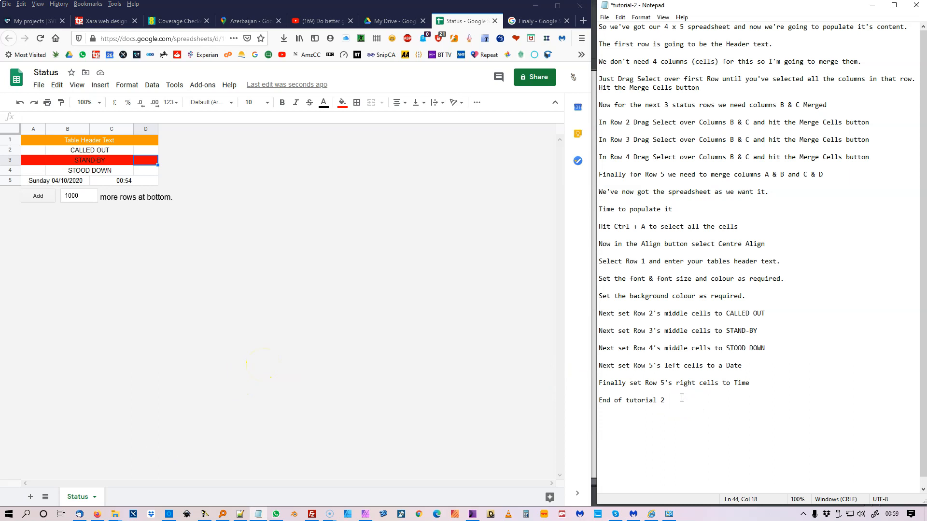
key("ctrl+v")
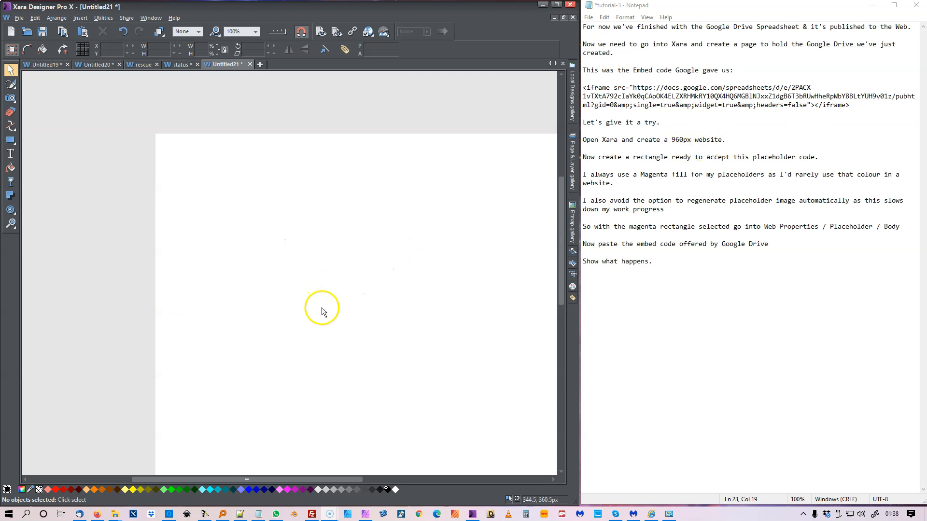
Step: In Xara Designer Pro X, draw a rectangle about 231 by 115 px near the page's upper left and fill it magenta
left_click(18, 140)
left_click_drag(247, 184, 359, 239)
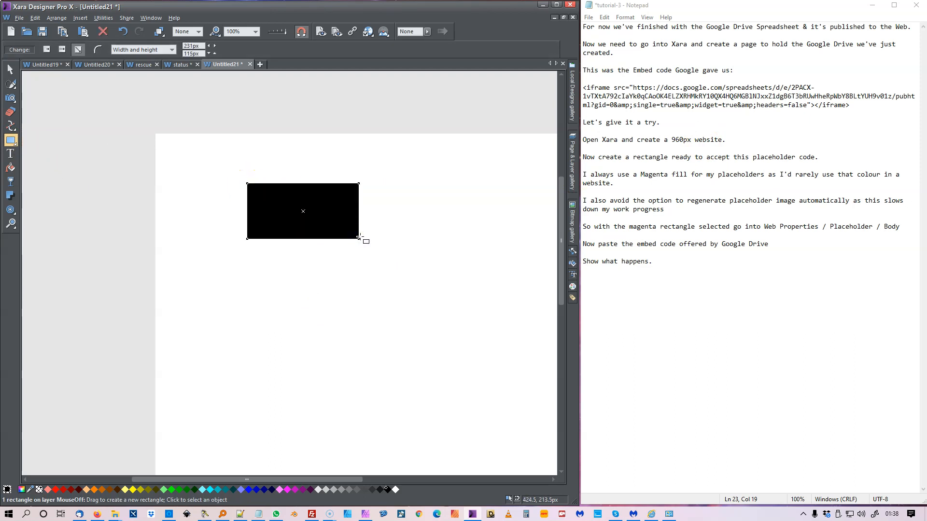
left_click(287, 490)
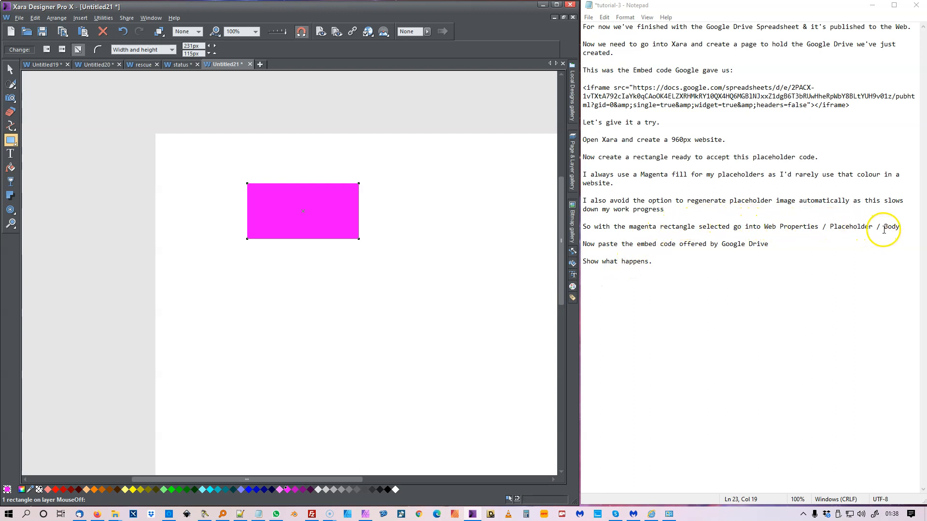
Step: Make the magenta rectangle a placeholder replaced with HTML body code, using the copied Google iframe embed code, and apply it
left_click(352, 33)
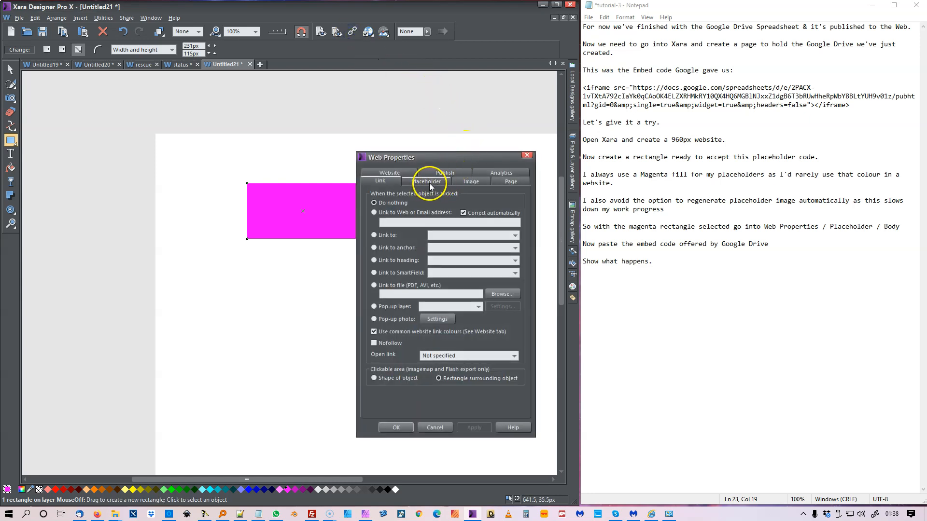
left_click(427, 183)
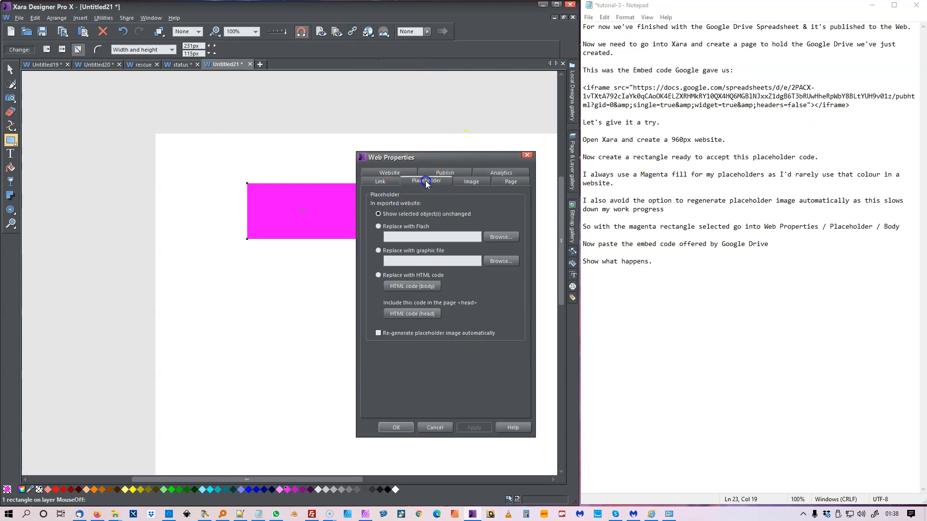
left_click(425, 286)
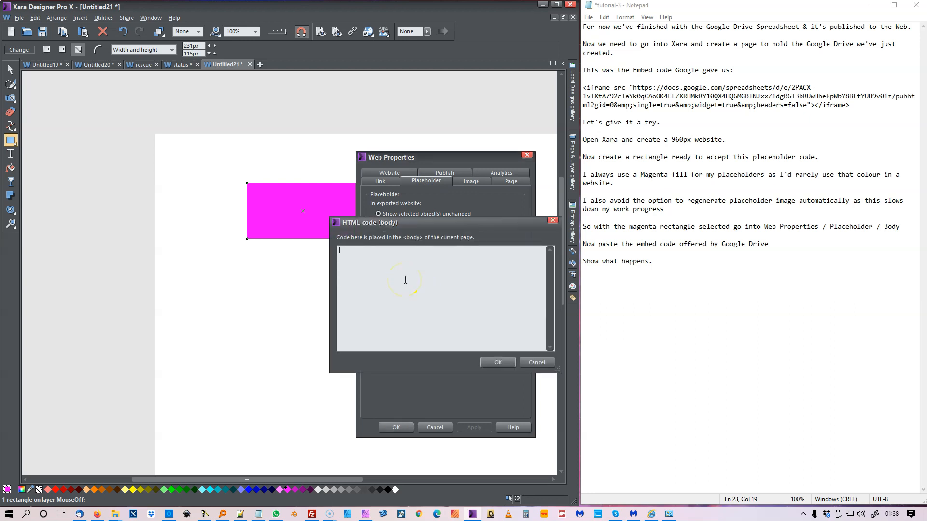
key("ctrl+v")
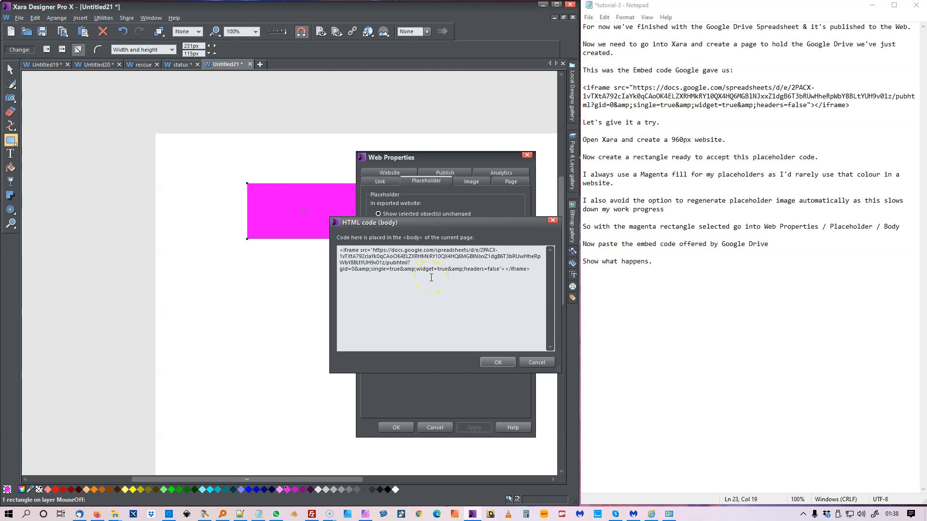
left_click(498, 362)
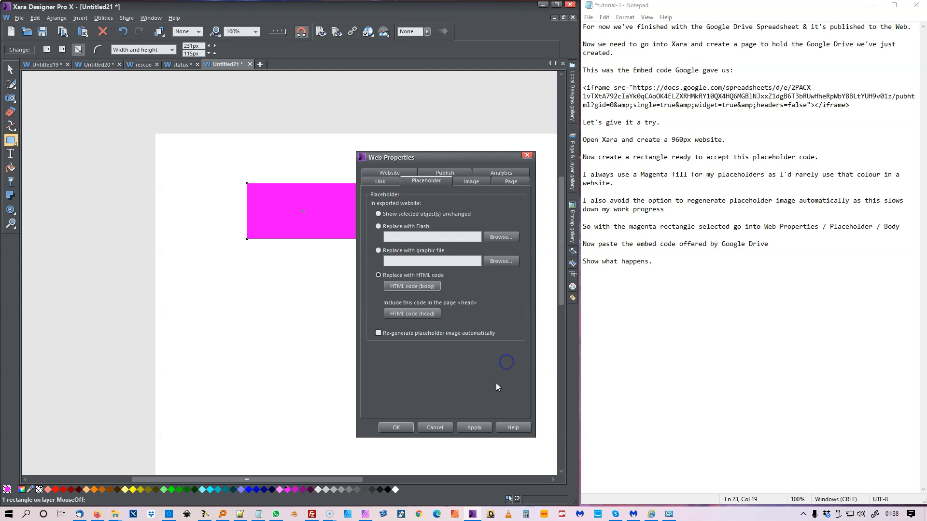
left_click(477, 427)
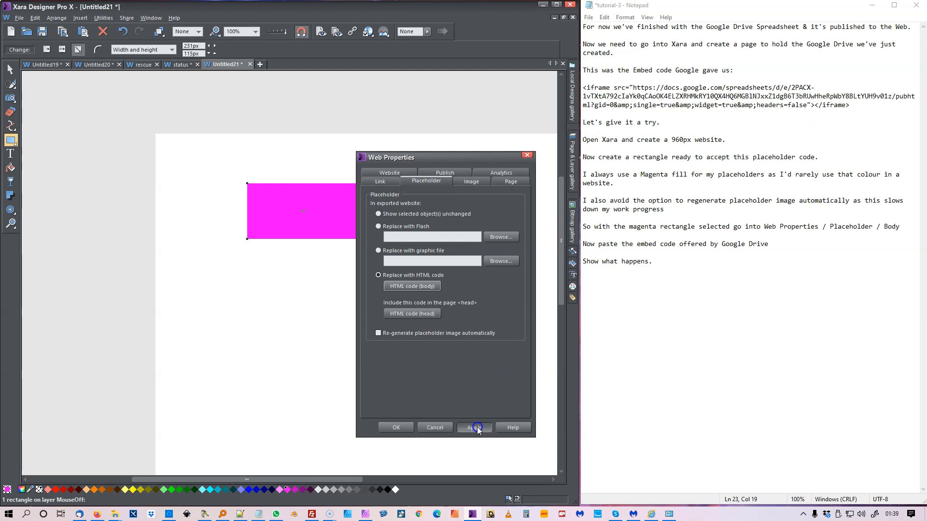
left_click(436, 427)
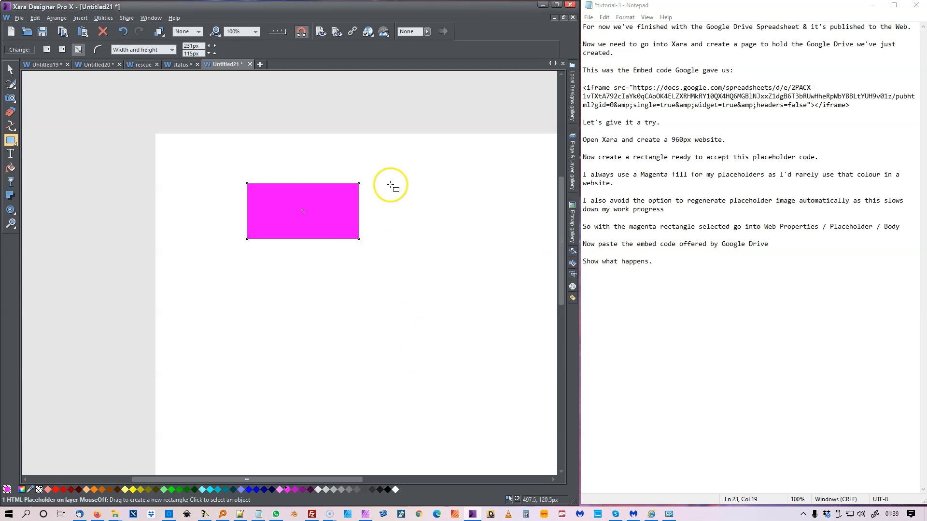
Step: Preview the web page and scroll the embedded Status table vertically and horizontally to check how it fits
left_click(320, 32)
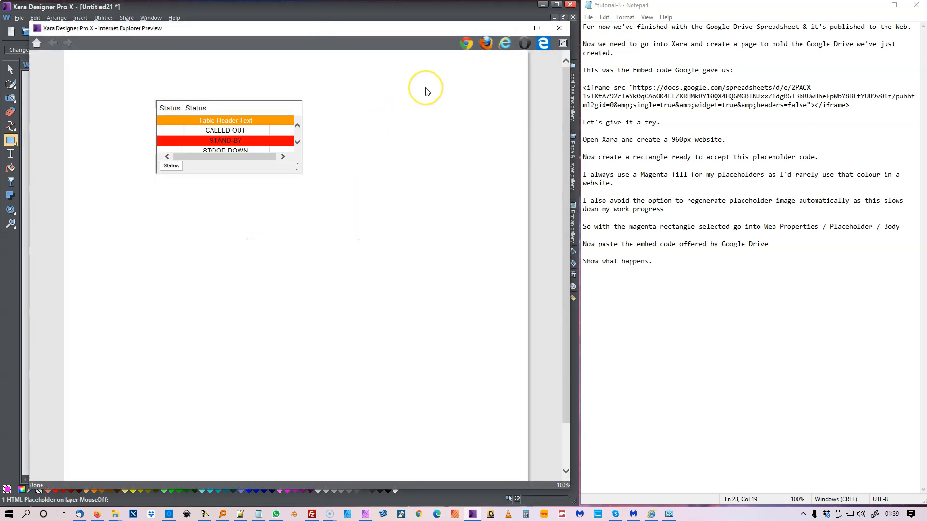
left_click(298, 143)
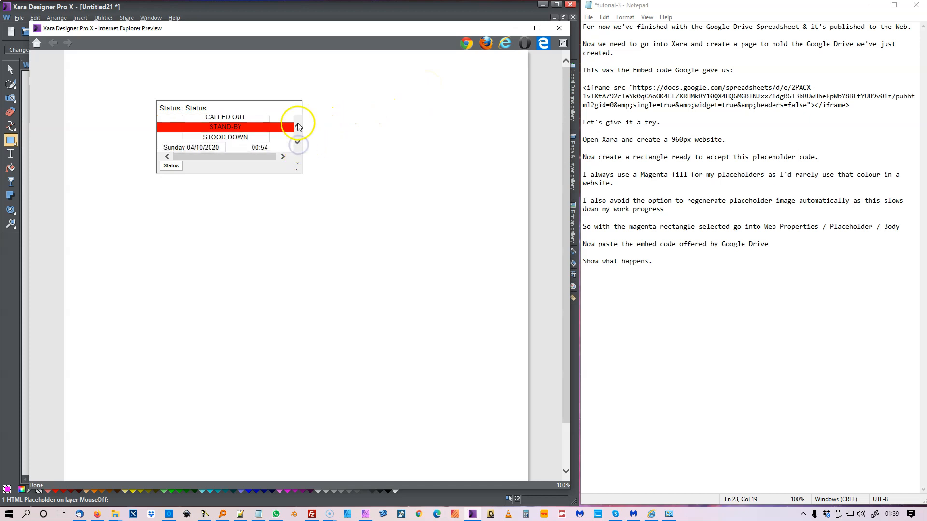
left_click(298, 126)
left_click(283, 158)
left_click(167, 157)
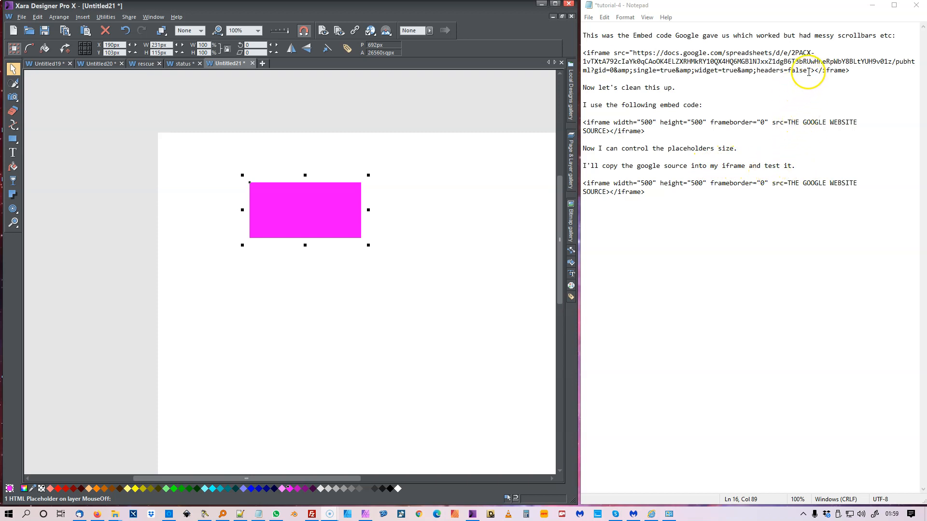
Step: Cut the quoted Google spreadsheet URL out of the first iframe code in the tutorial-4 Notepad notes
left_click_drag(808, 71, 628, 52)
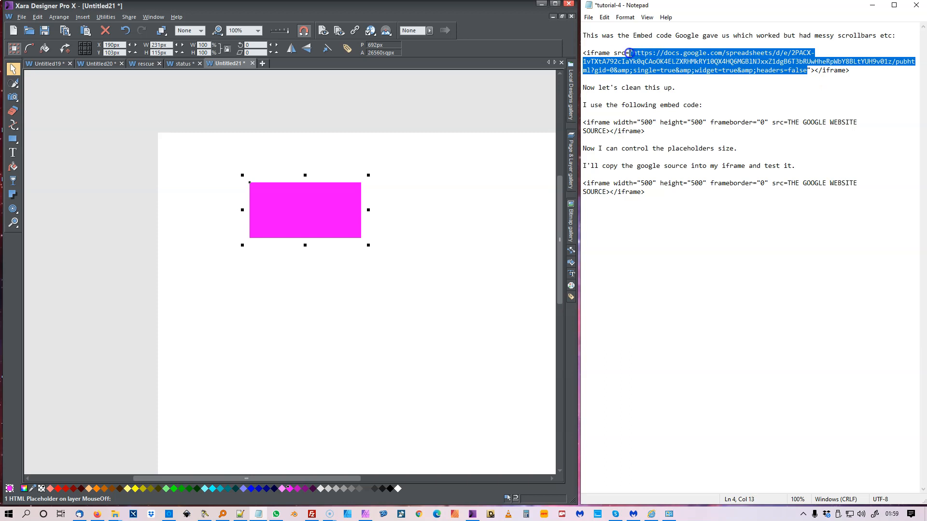
left_click_drag(812, 70, 629, 53)
right_click(648, 53)
left_click(617, 77)
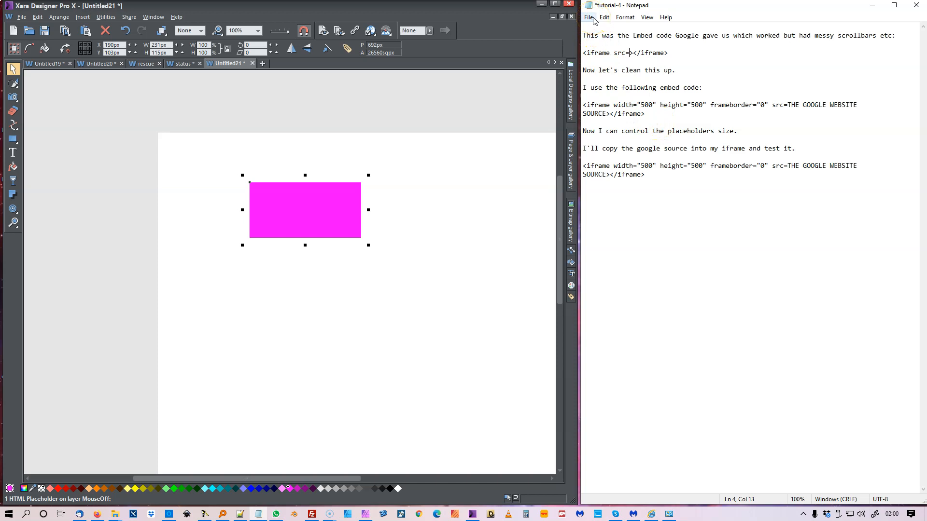
Step: Undo the cut, copy the quoted Google spreadsheet URL, and substitute it for THE GOOGLE WEBSITE SOURCE in the last iframe code
key("ctrl+z")
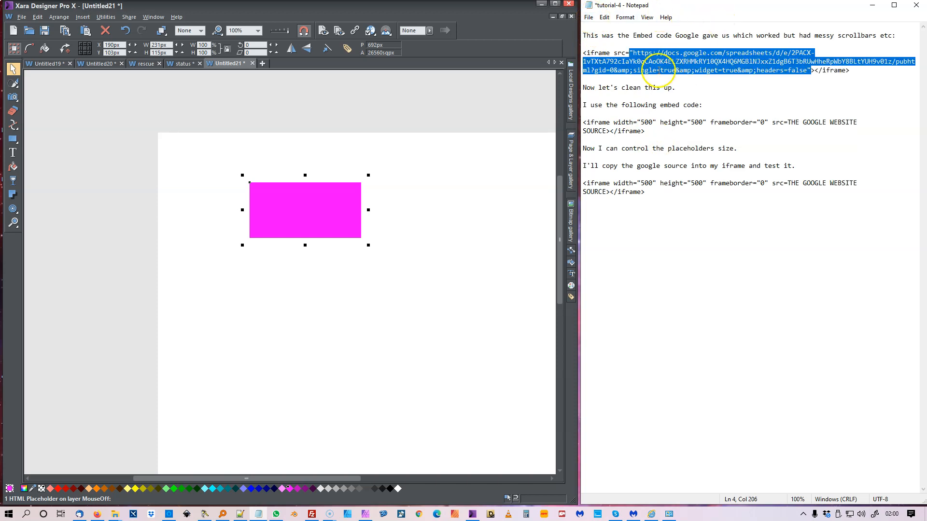
right_click(660, 53)
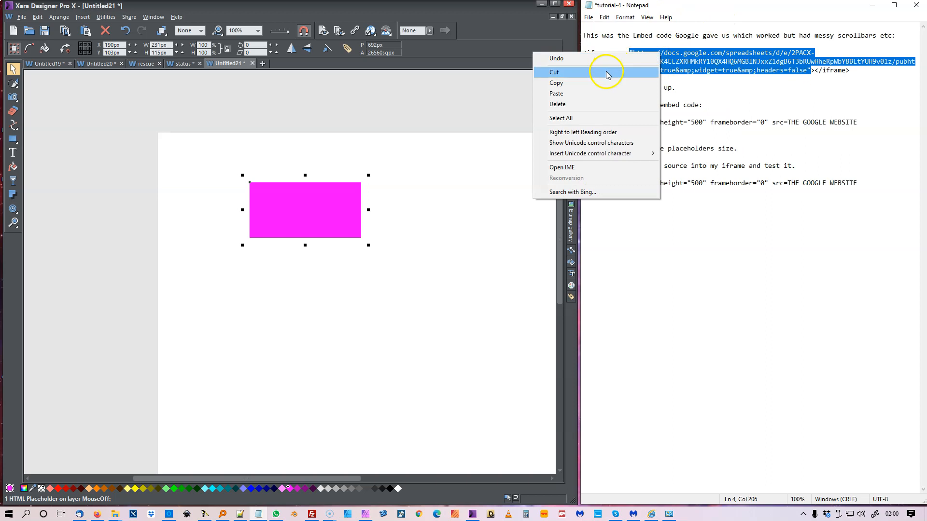
left_click(594, 83)
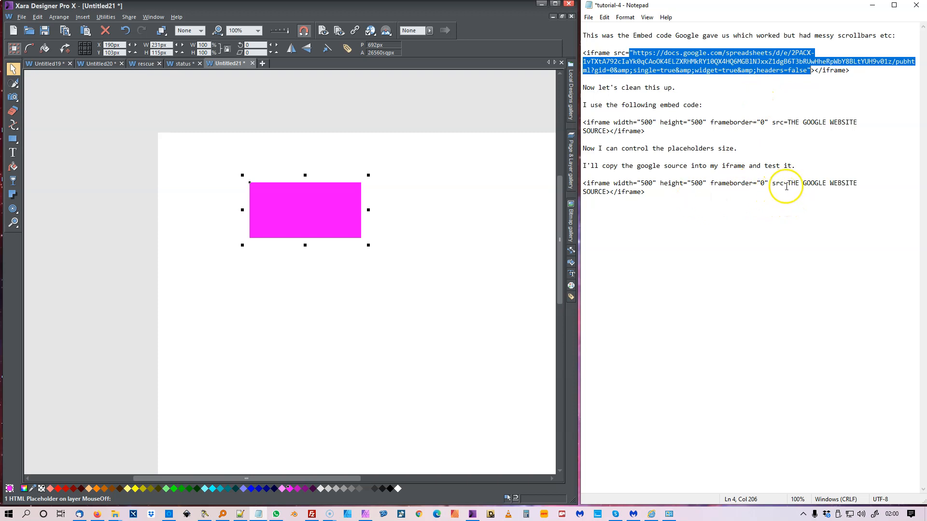
left_click_drag(786, 186, 608, 195)
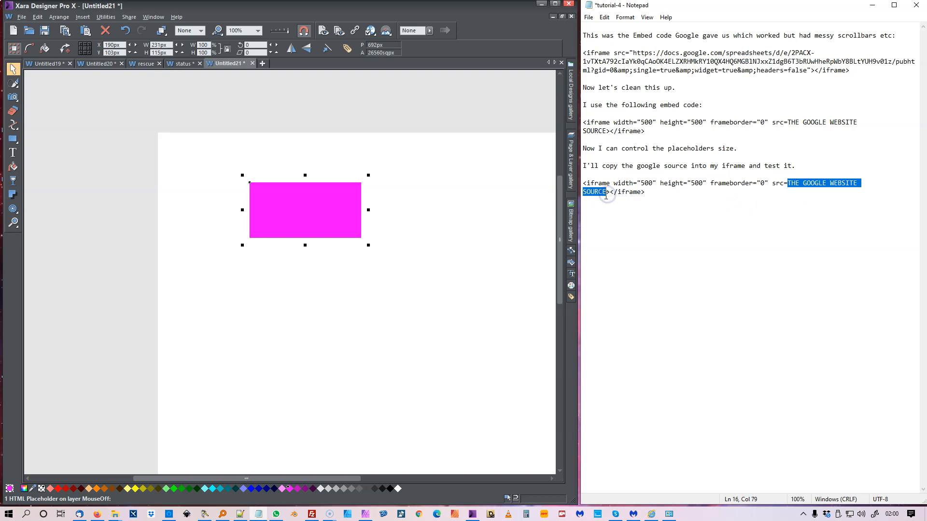
key("ctrl+v")
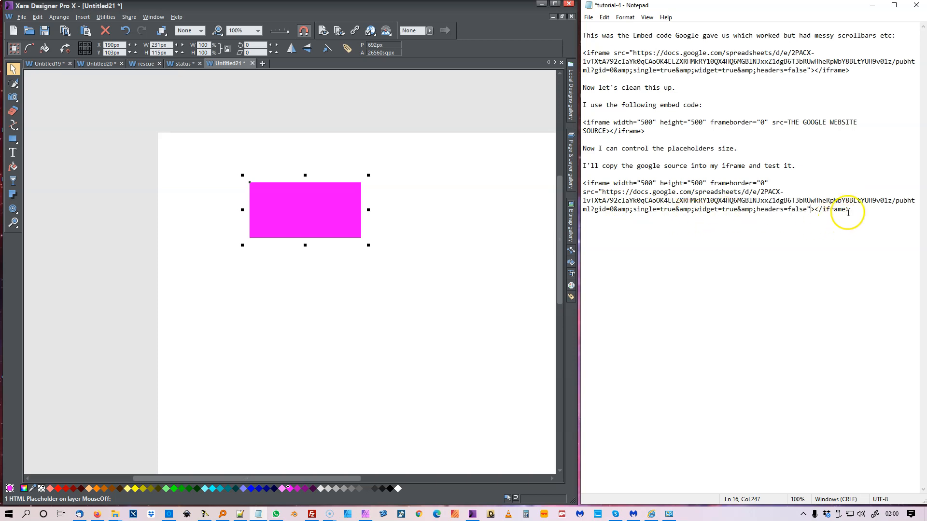
Step: Copy the complete last iframe code, with width 500, height 500 and frameborder 0, from the Notepad notes
left_click_drag(852, 211, 596, 181)
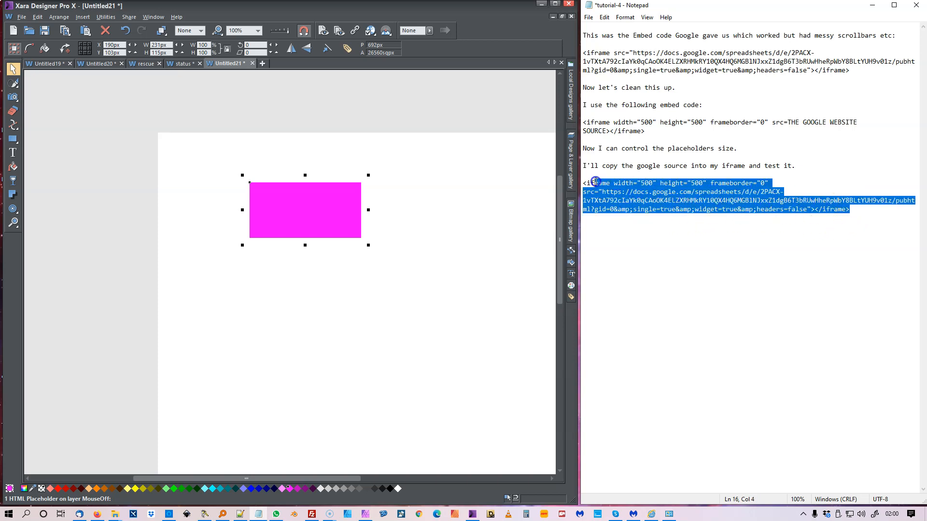
right_click(622, 182)
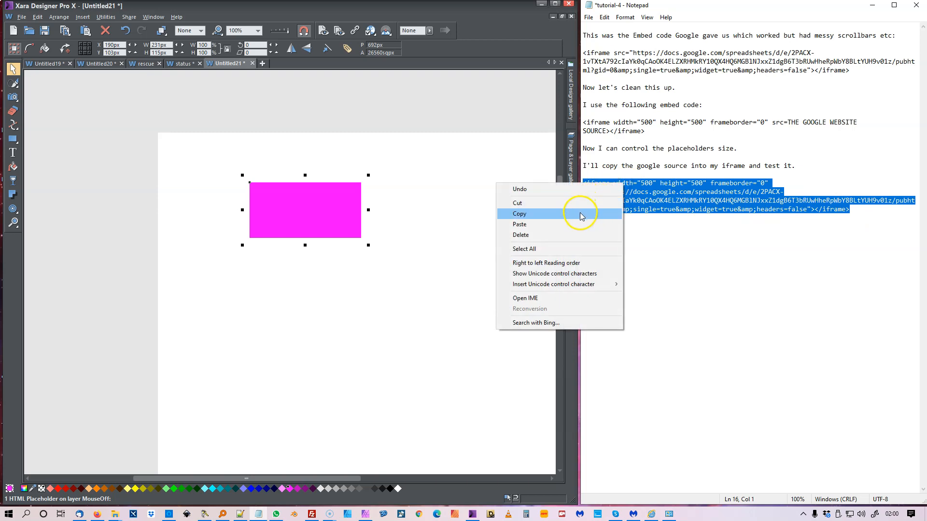
left_click(582, 212)
Step: In Xara Designer Pro X, replace the magenta placeholder's HTML body code with the copied 500 by 500 iframe code and apply it
left_click(323, 221)
left_click(355, 31)
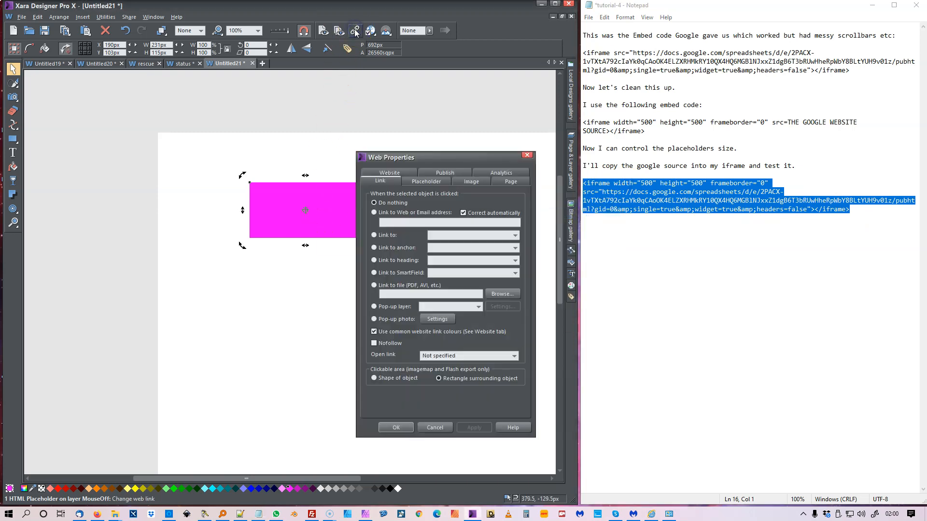
left_click(430, 182)
left_click(413, 285)
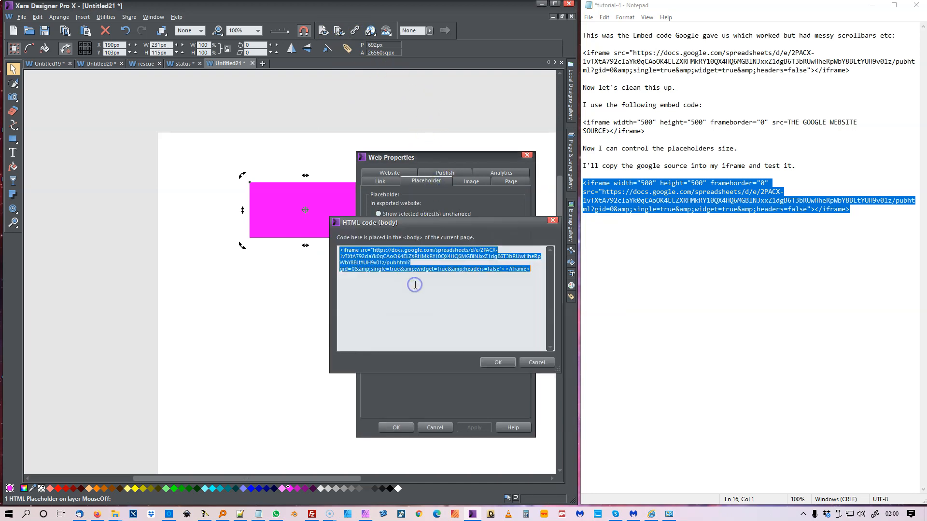
key("Delete")
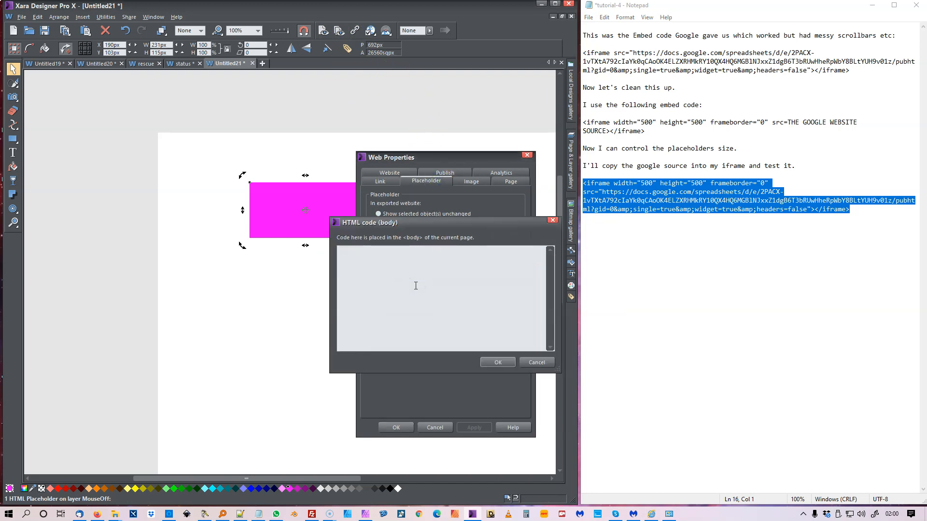
key("ctrl+v")
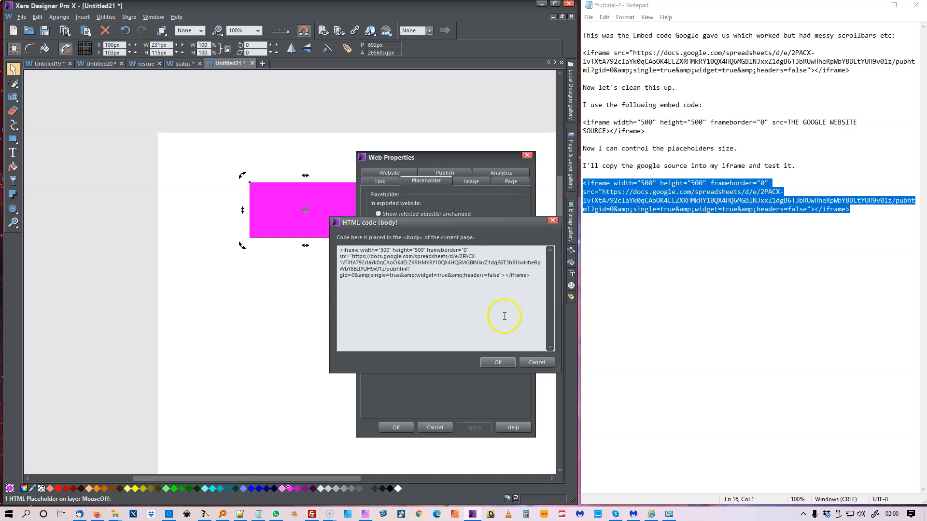
left_click(500, 363)
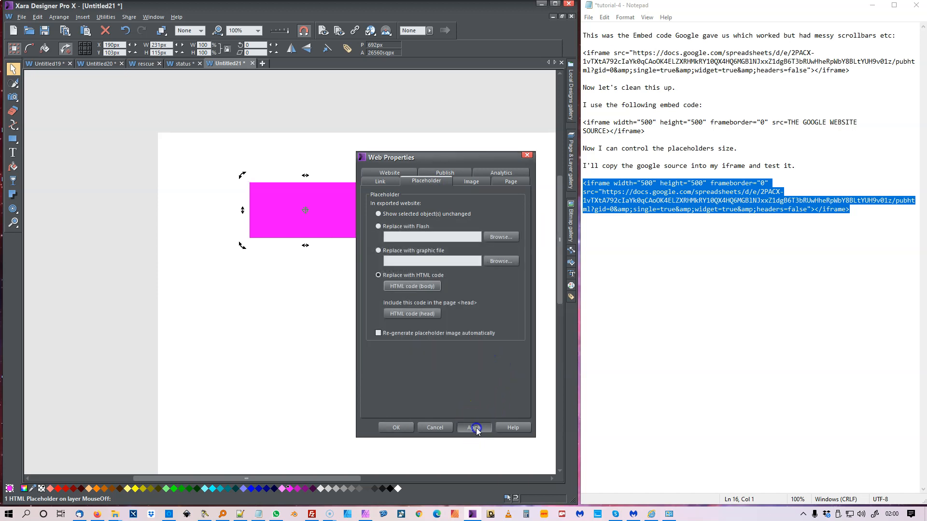
left_click(394, 427)
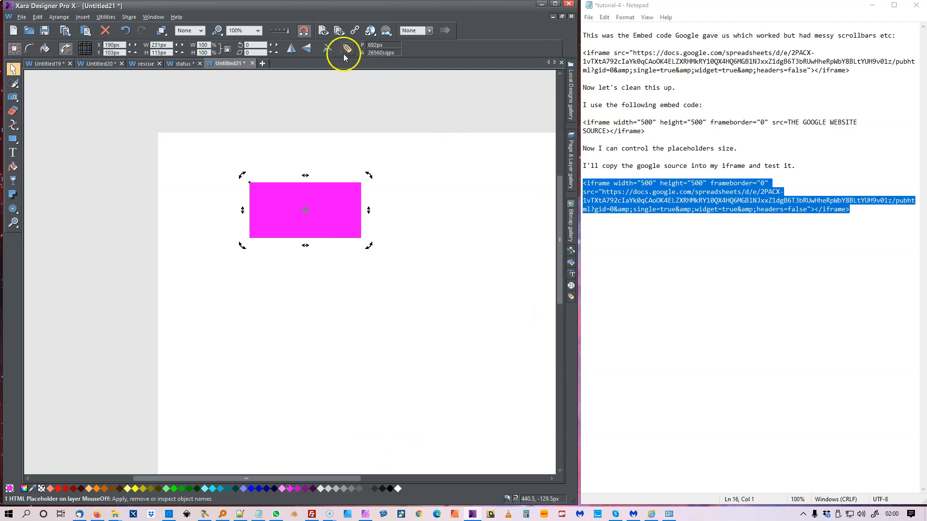
Step: Preview the web page, capture the preview window, and paste the screenshot onto the page
left_click(322, 31)
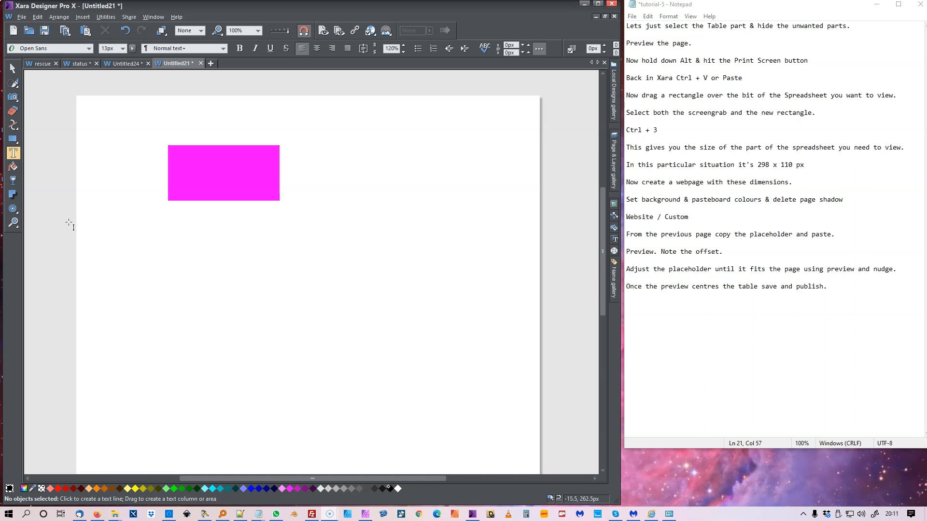
left_click(323, 33)
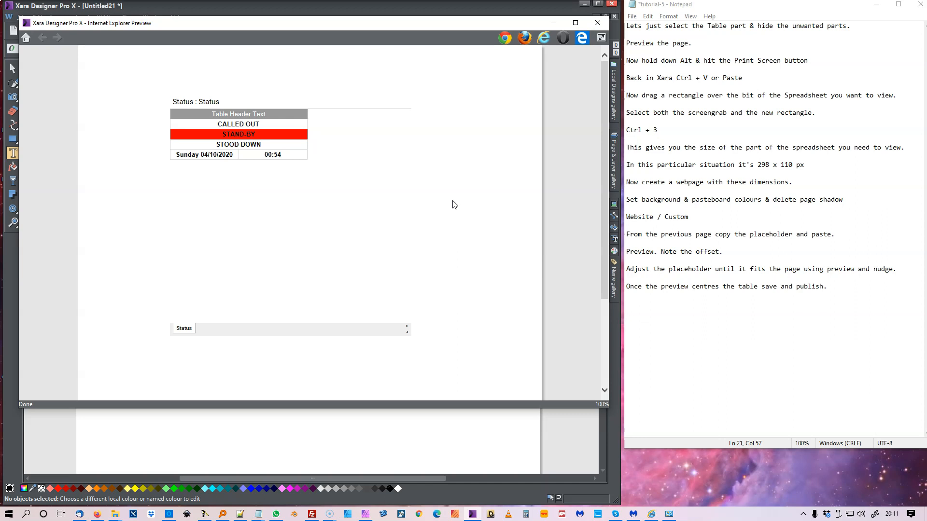
left_click(598, 27)
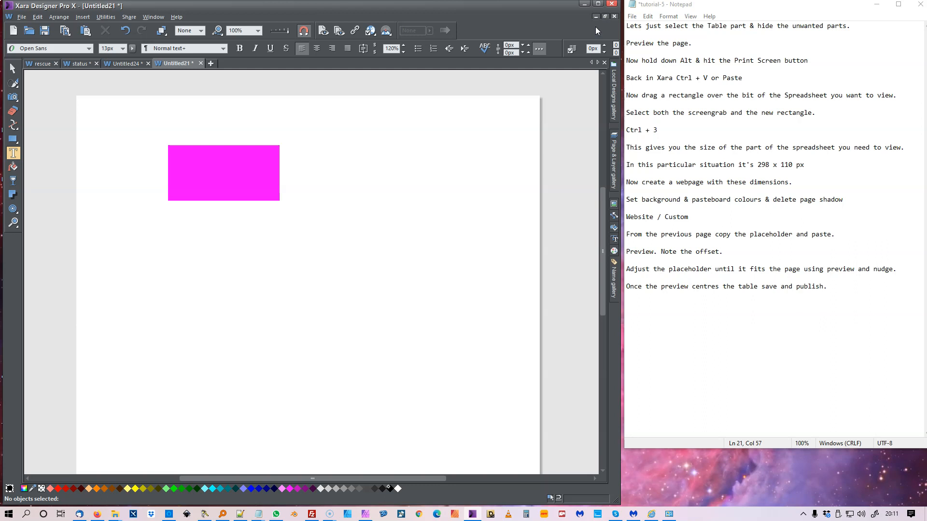
key("ctrl+v")
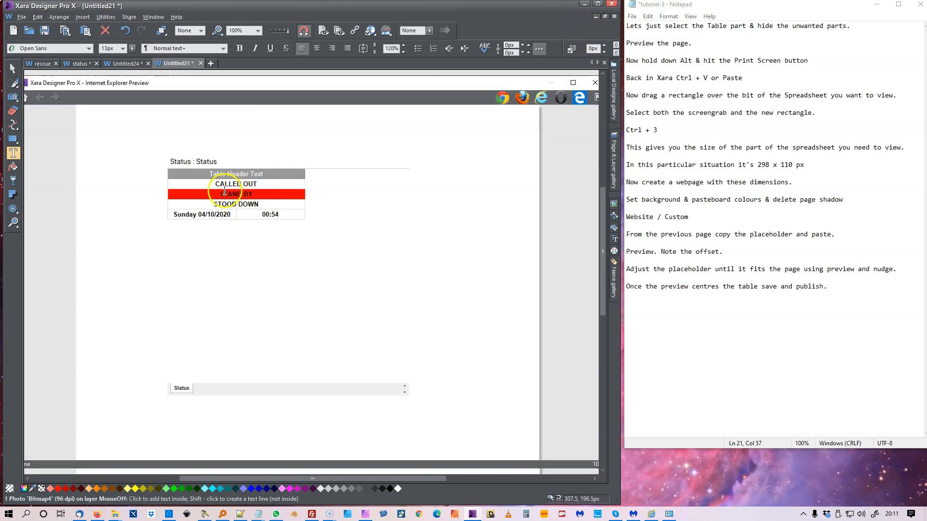
left_click(236, 195)
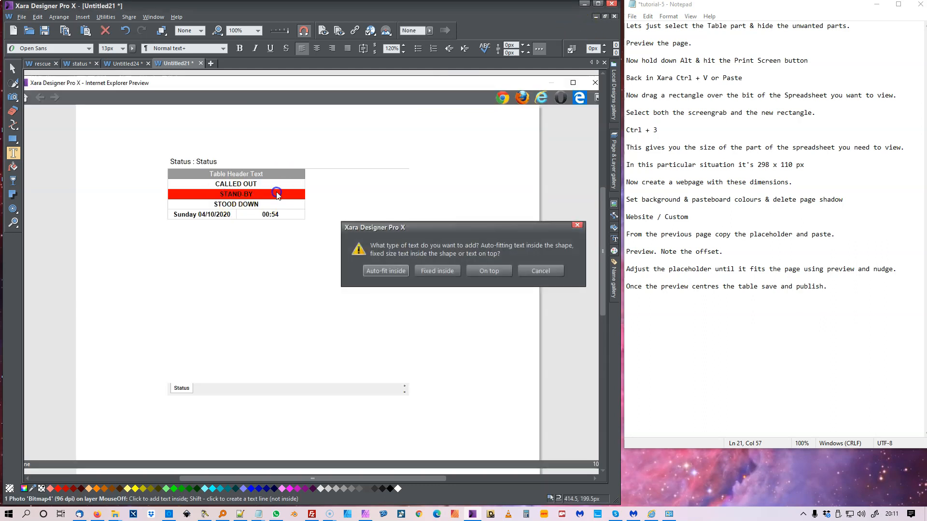
left_click(550, 270)
Step: Move the pasted screenshot right and slightly down, and draw a rectangle of about 288 by 106 px exactly over its Status table
left_click(13, 69)
left_click_drag(177, 181, 232, 194)
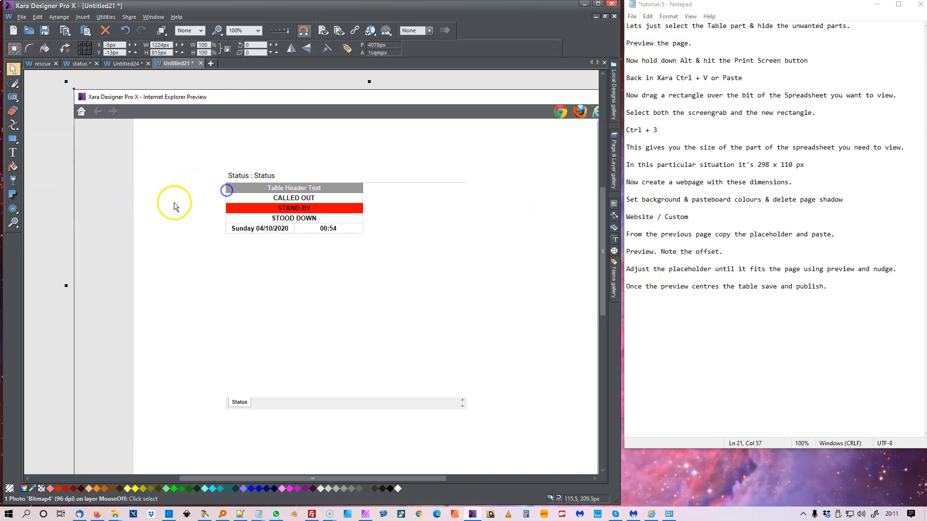
left_click(12, 140)
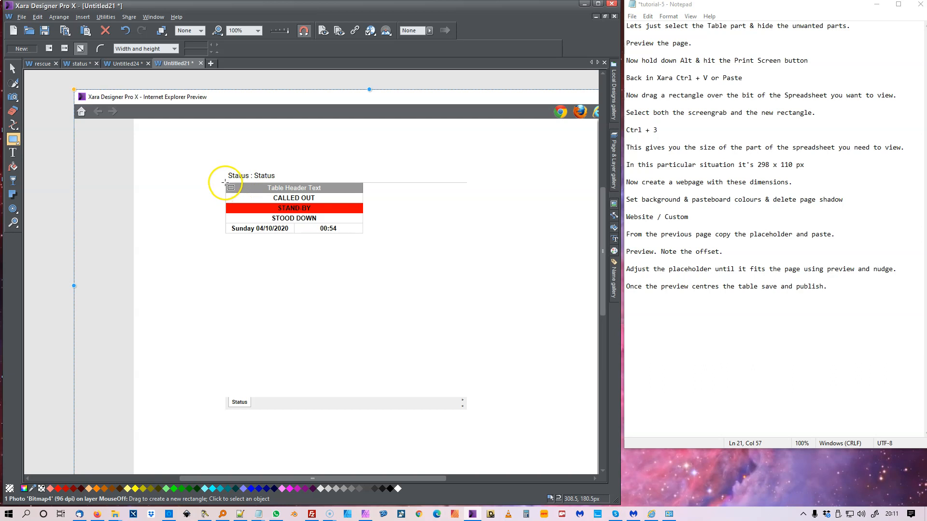
left_click_drag(225, 182, 364, 233)
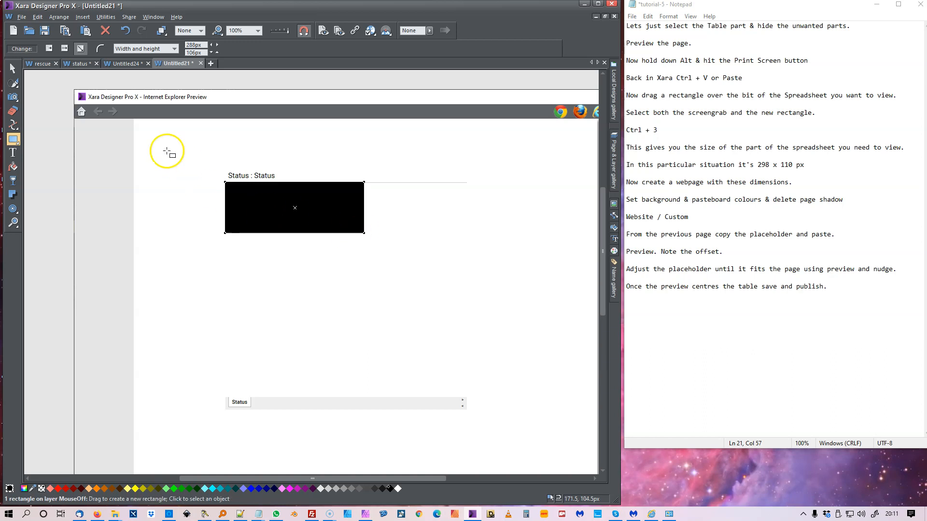
Step: Clip the screenshot to the rectangle over the table and move the clipped table to the right of the magenta placeholder
left_click(18, 70)
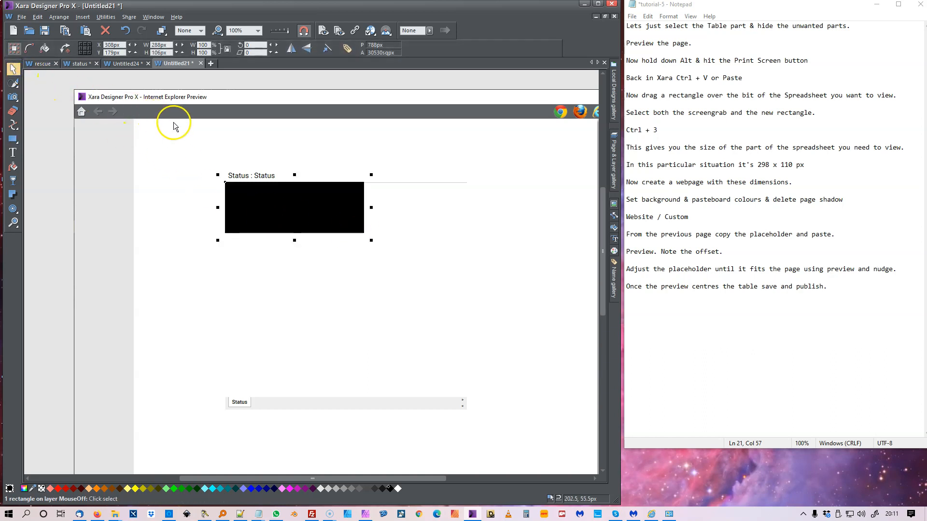
left_click(244, 135, "shift")
key("ctrl")
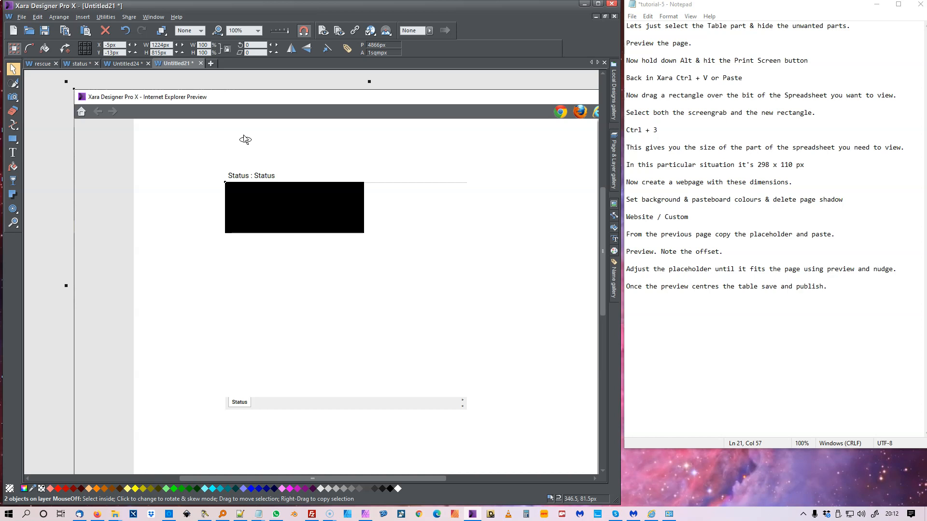
key("ctrl+3")
left_click_drag(319, 240, 399, 172)
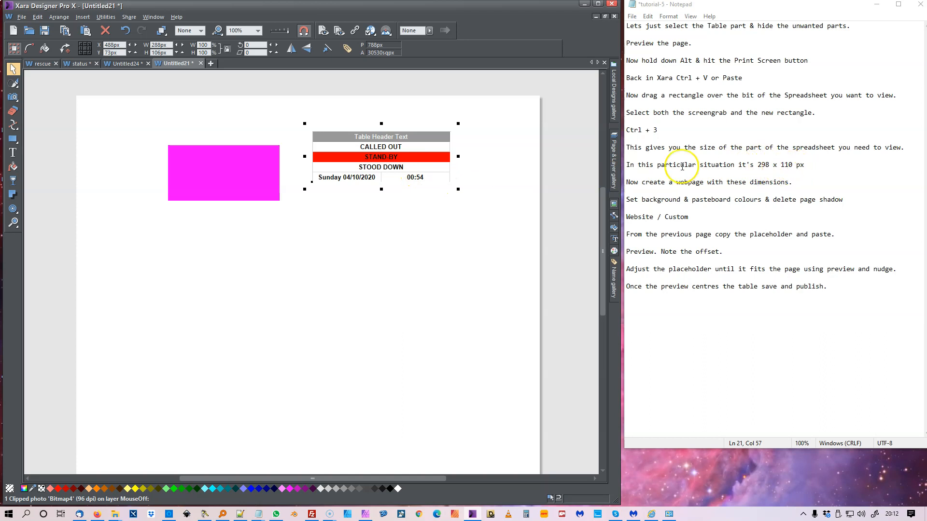
left_click(445, 222)
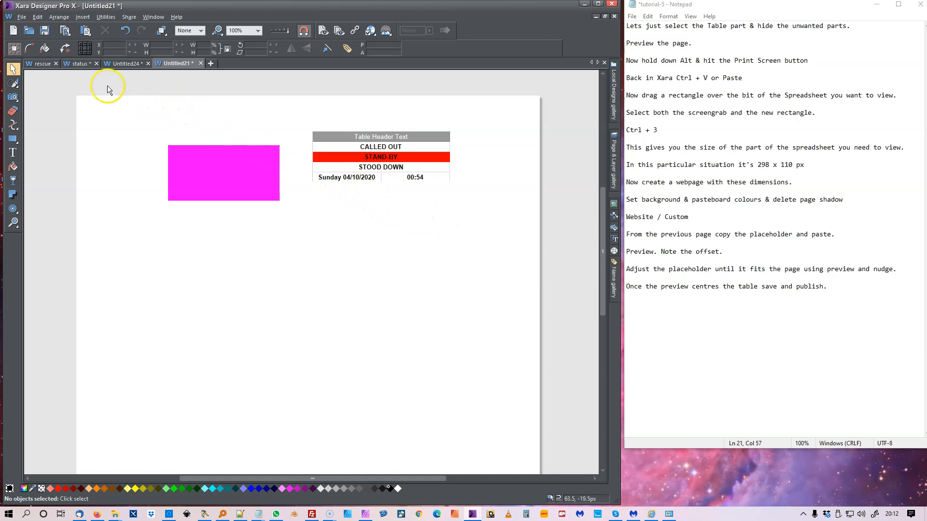
Step: Create a new document from the Web page 640 px (VGA) template
left_click(22, 17)
left_click(52, 28)
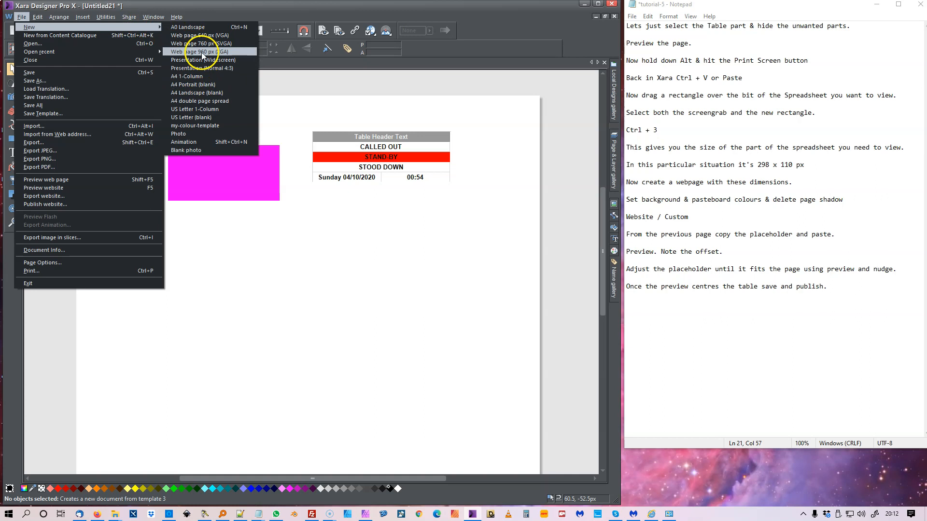
left_click(201, 35)
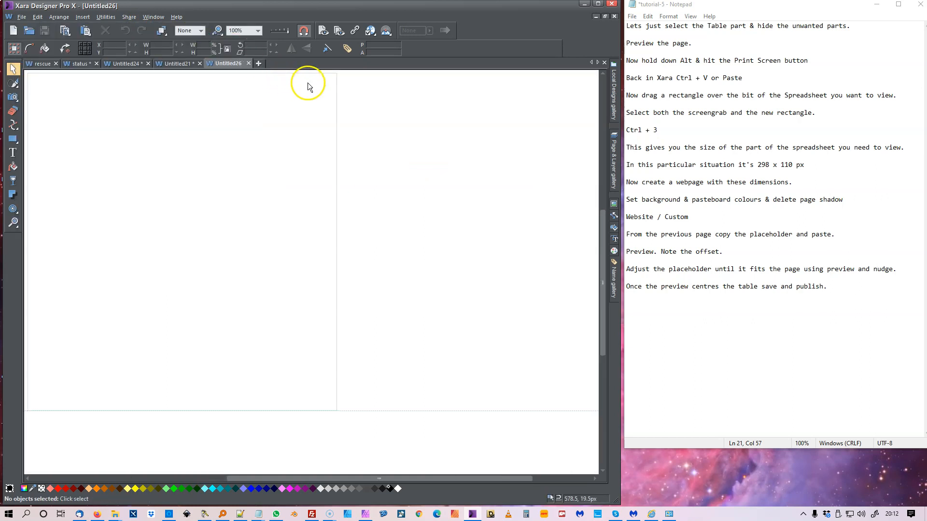
Step: Set the new document's paper size to Custom, 298 px wide and 110 px high, and apply it
left_click(105, 17)
left_click(125, 209)
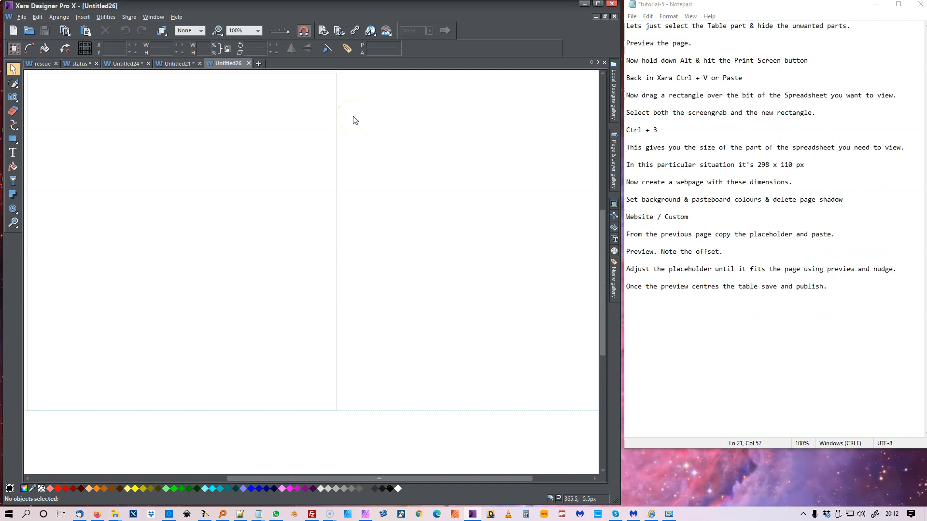
left_click_drag(375, 167, 259, 89)
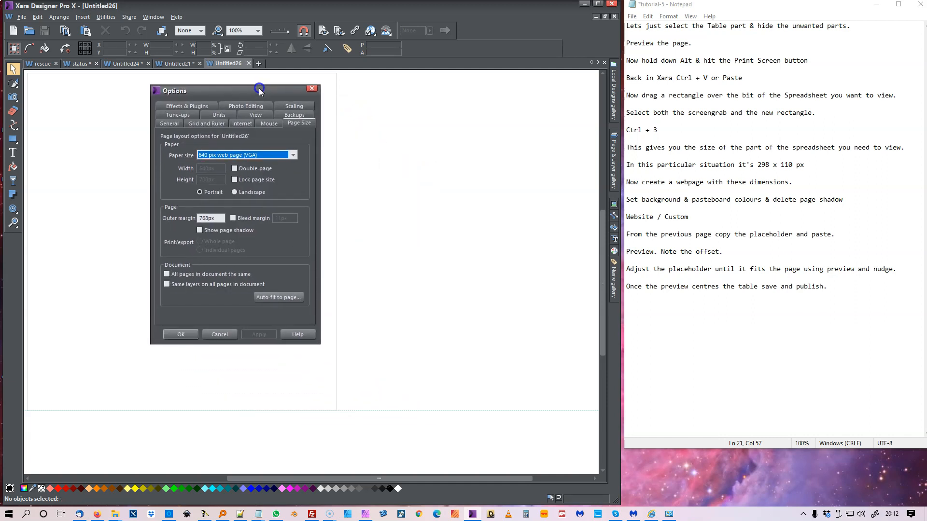
left_click(292, 155)
left_click(279, 162)
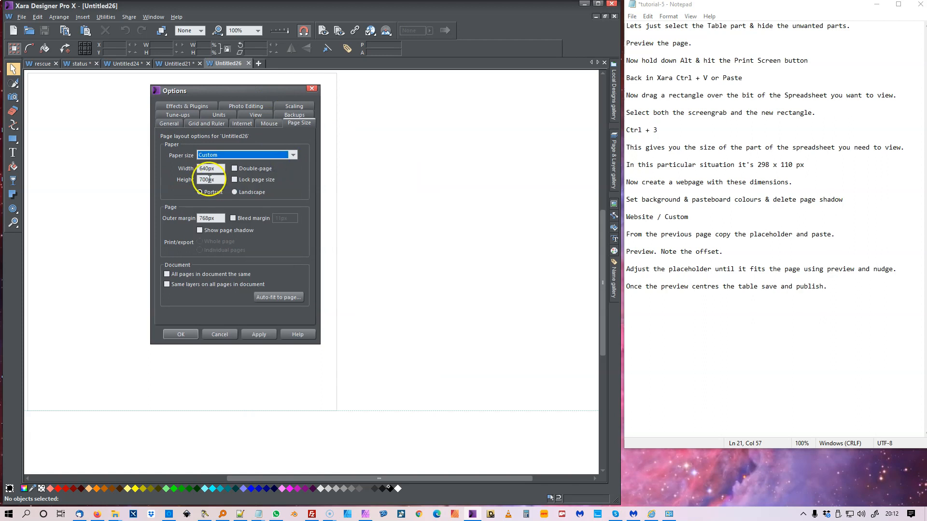
left_click_drag(219, 169, 194, 173)
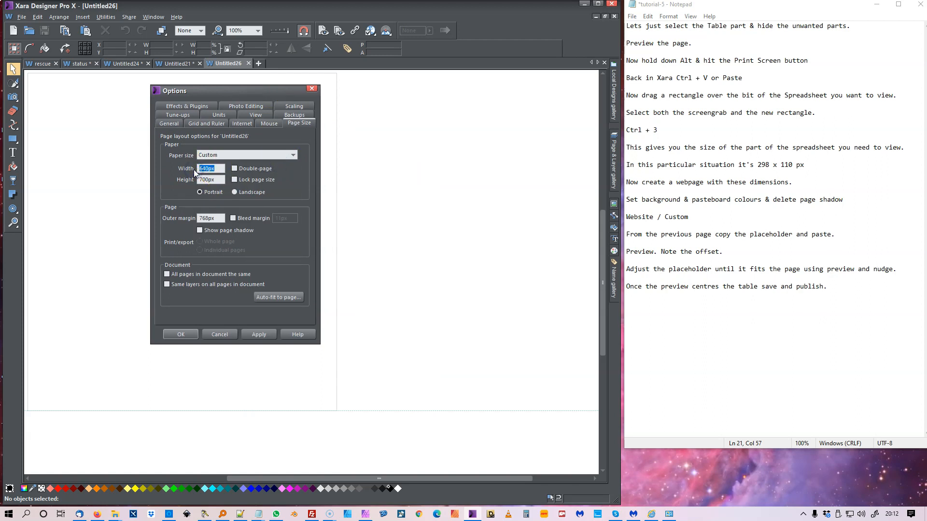
type("298")
left_click_drag(217, 180, 184, 179)
type("110")
left_click(259, 334)
left_click(180, 338)
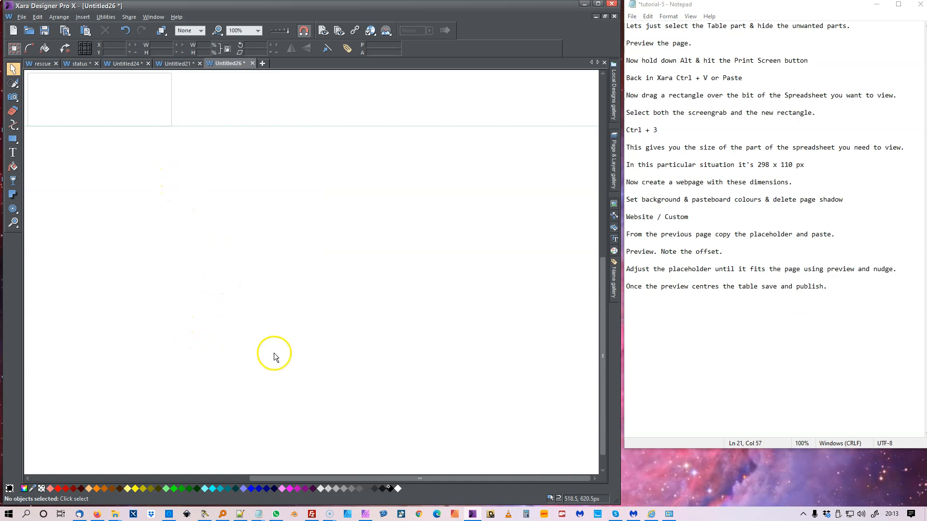
Step: Colour the small page's background white and its surrounding pasteboard light grey
left_click_drag(341, 480, 257, 480)
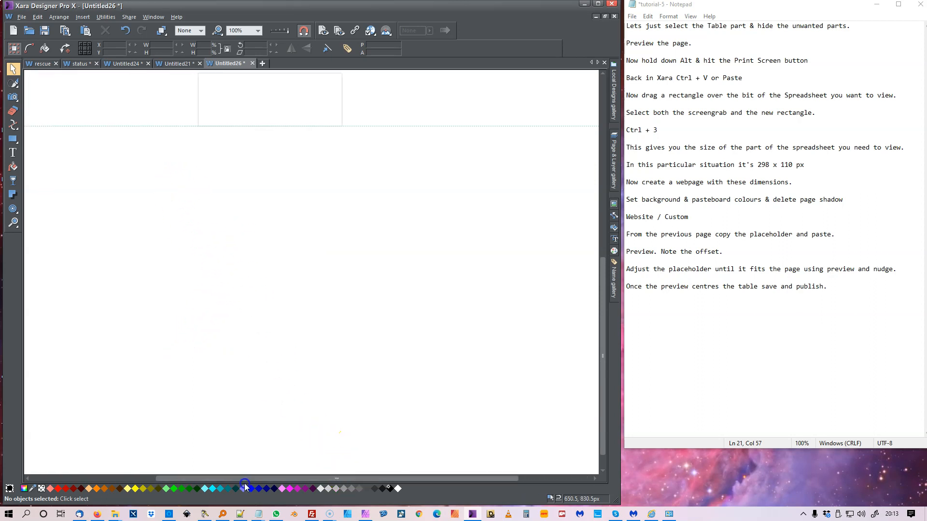
left_click_drag(604, 318, 583, 277)
left_click_drag(399, 491, 292, 207)
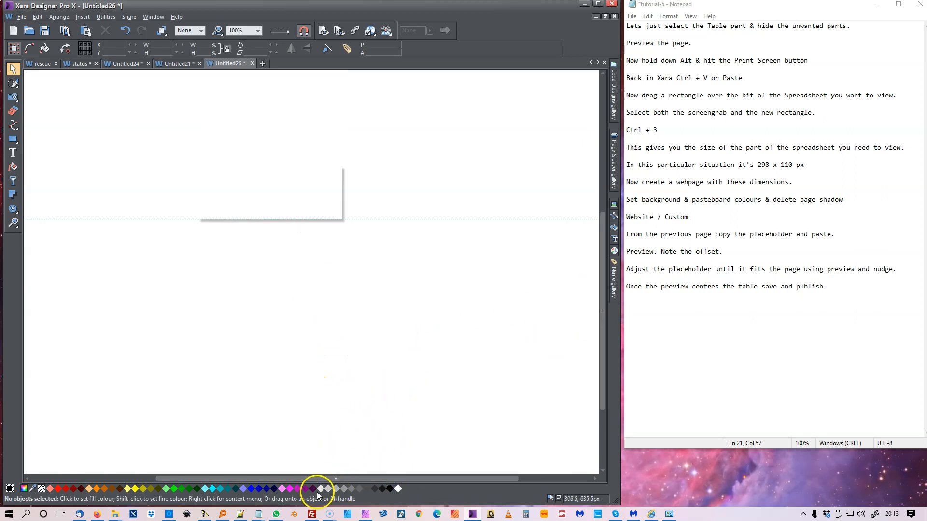
left_click_drag(329, 489, 380, 189)
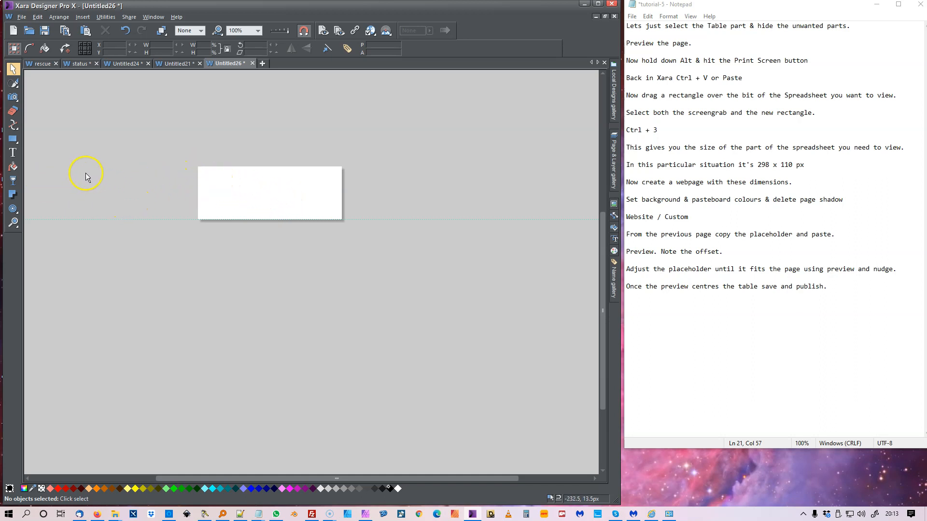
Step: Unlock the Page background layer and remove the shadow from the white page rectangle
left_click(615, 157)
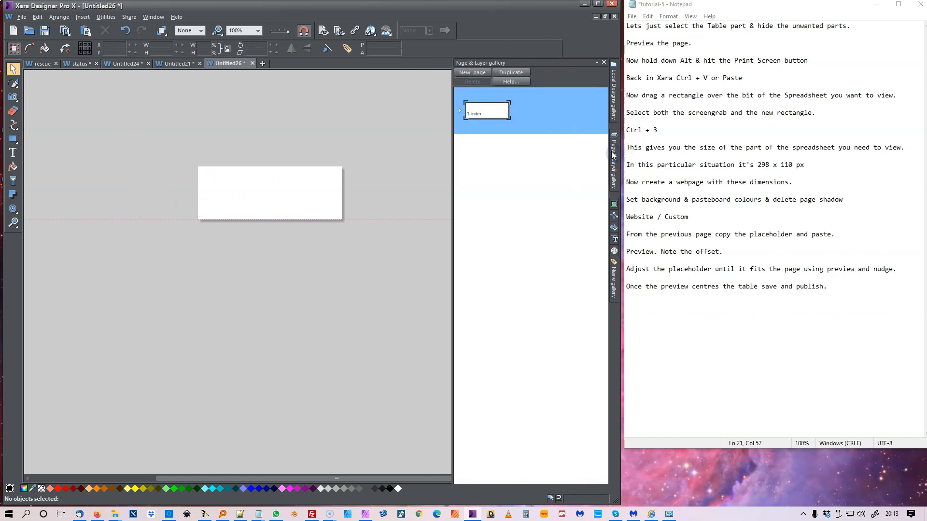
left_click(460, 111)
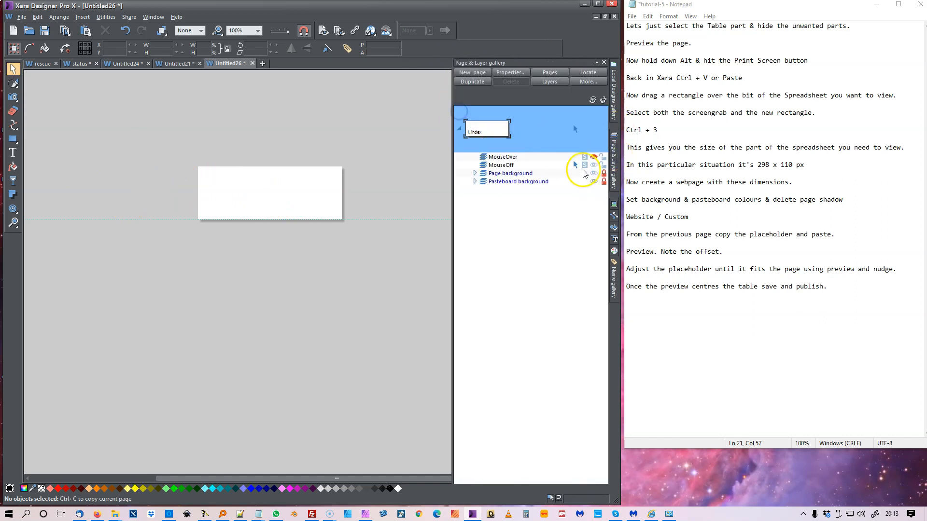
left_click(603, 173)
left_click(331, 186)
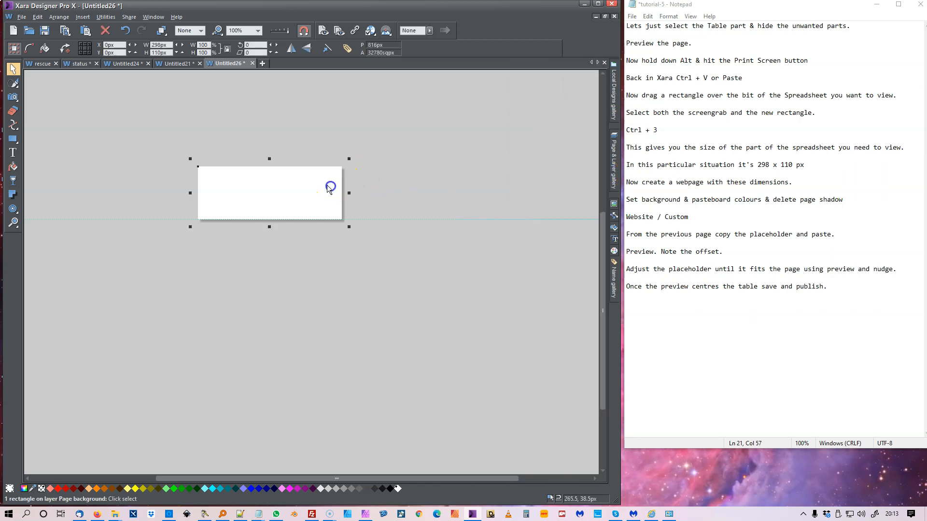
left_click(12, 194)
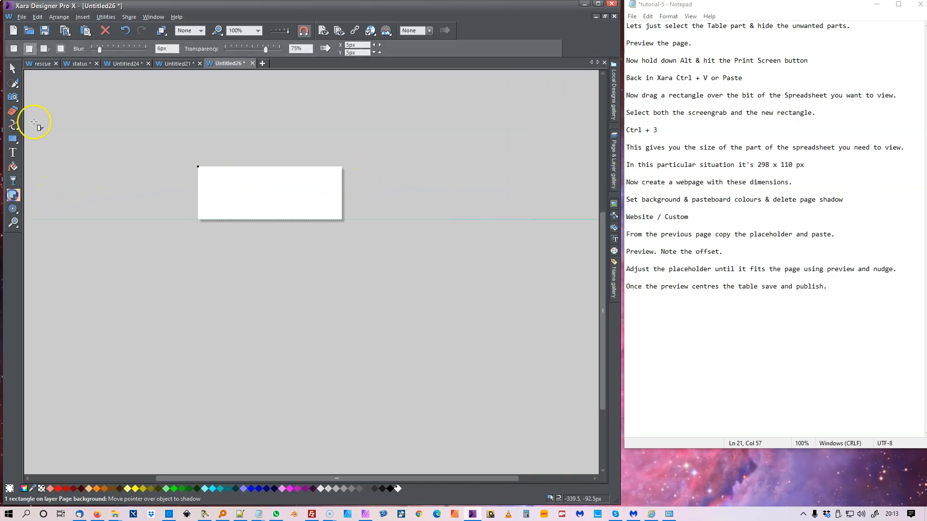
left_click(12, 72)
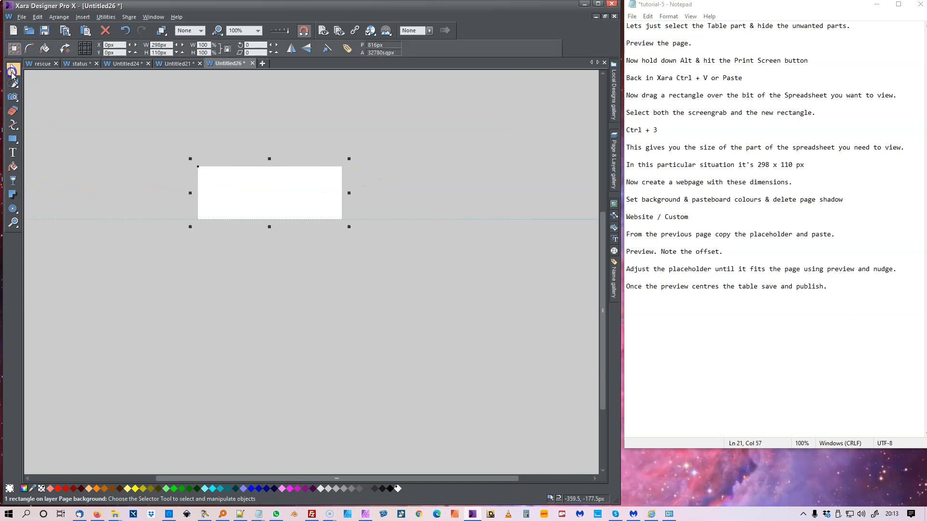
left_click(77, 82)
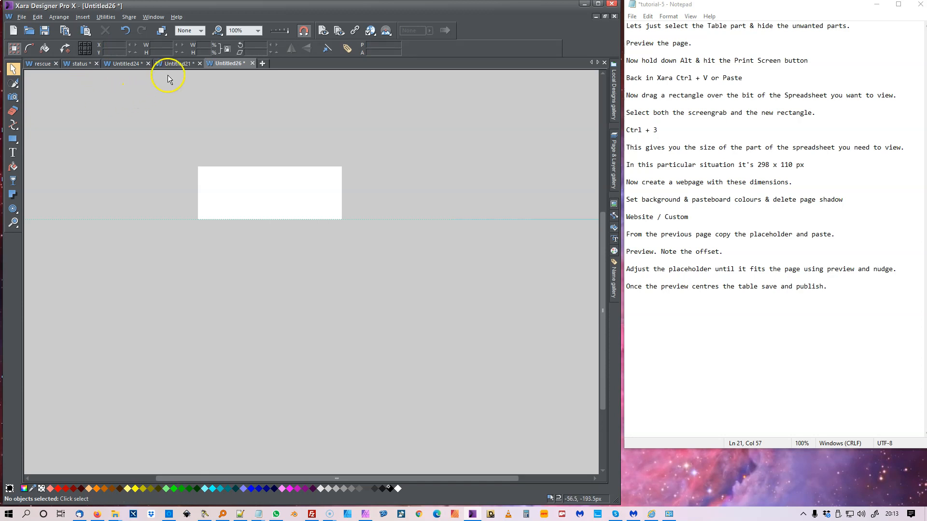
Step: Copy the iframe body code from the magenta placeholder in the Untitled21 document and confirm its web properties
left_click(178, 63)
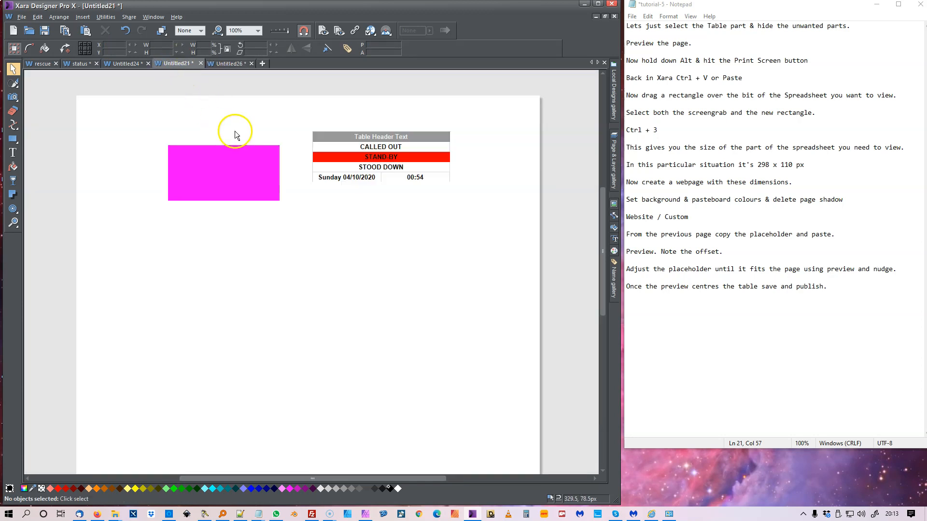
left_click(240, 166)
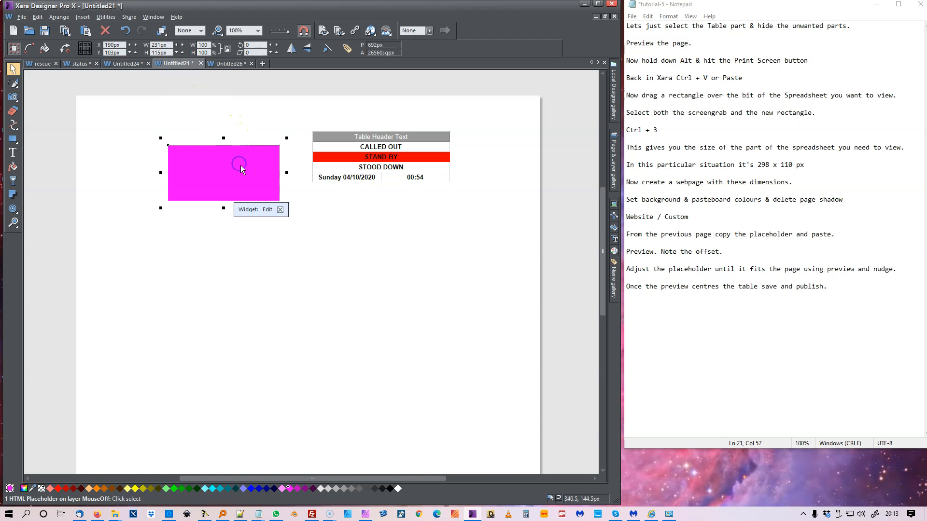
left_click(267, 211)
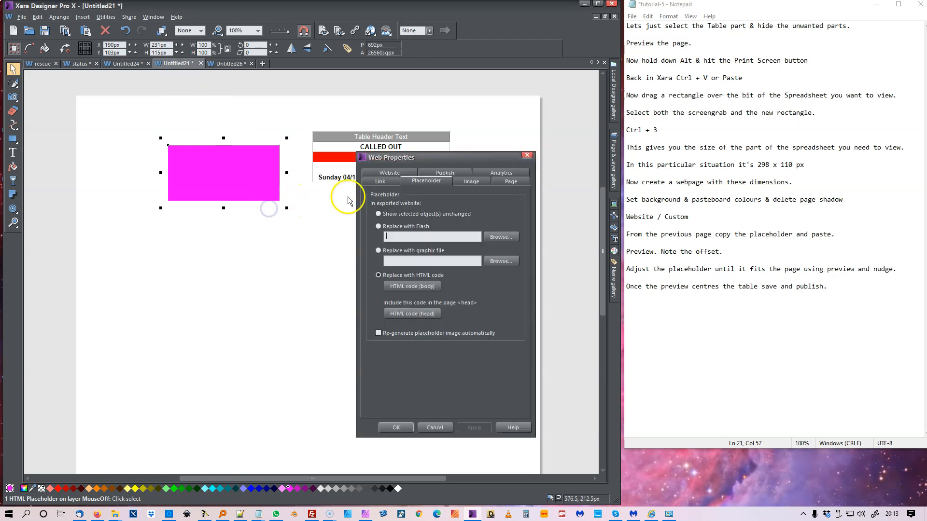
left_click(426, 288)
right_click(395, 262)
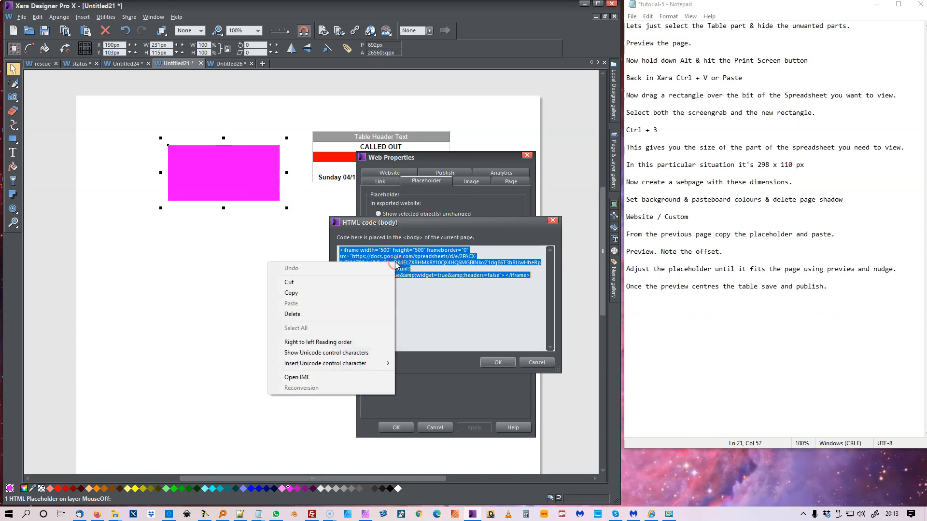
left_click(341, 293)
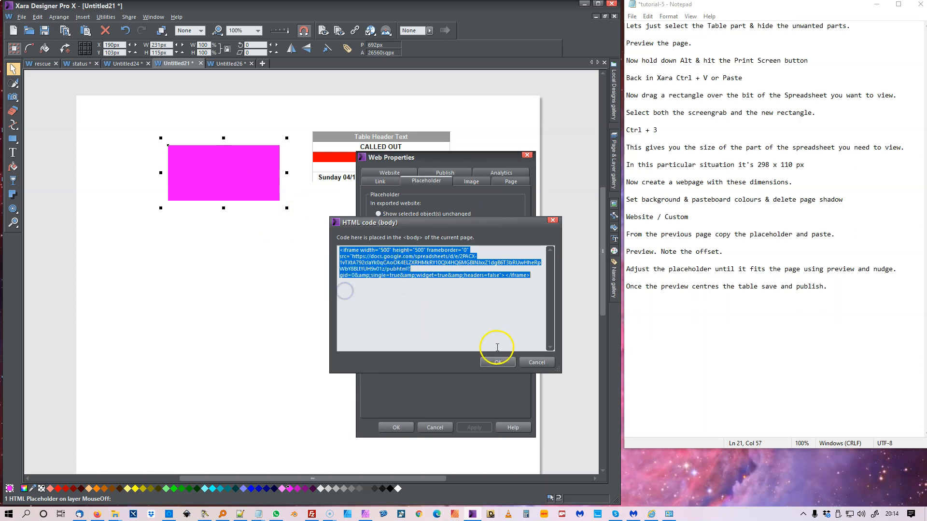
left_click(497, 362)
left_click(400, 428)
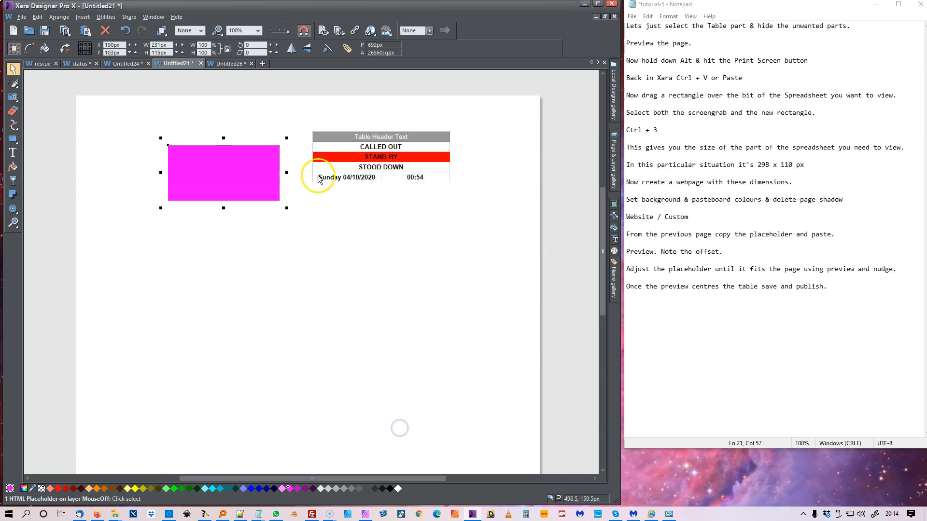
Step: In the Untitled26 document, draw a 298 x 110 px rectangle over the whole page and fill it with magenta
left_click(230, 63)
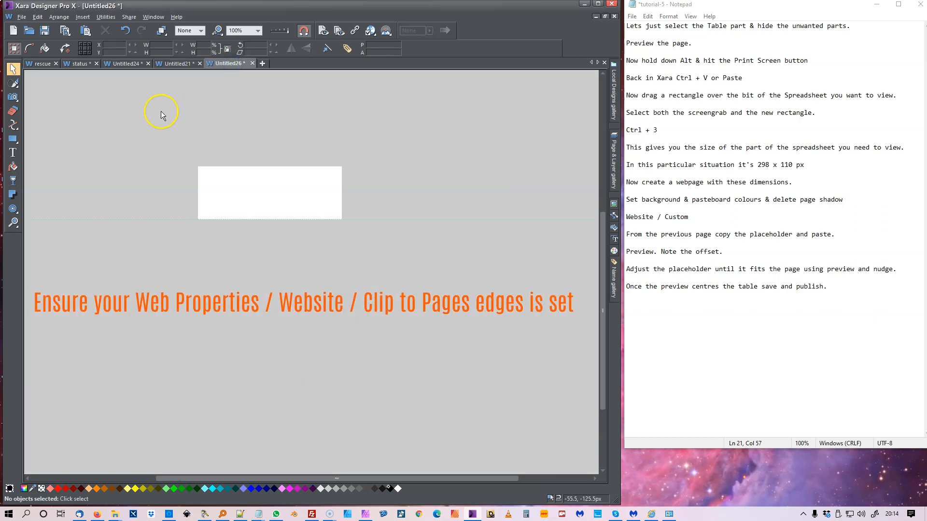
left_click(13, 139)
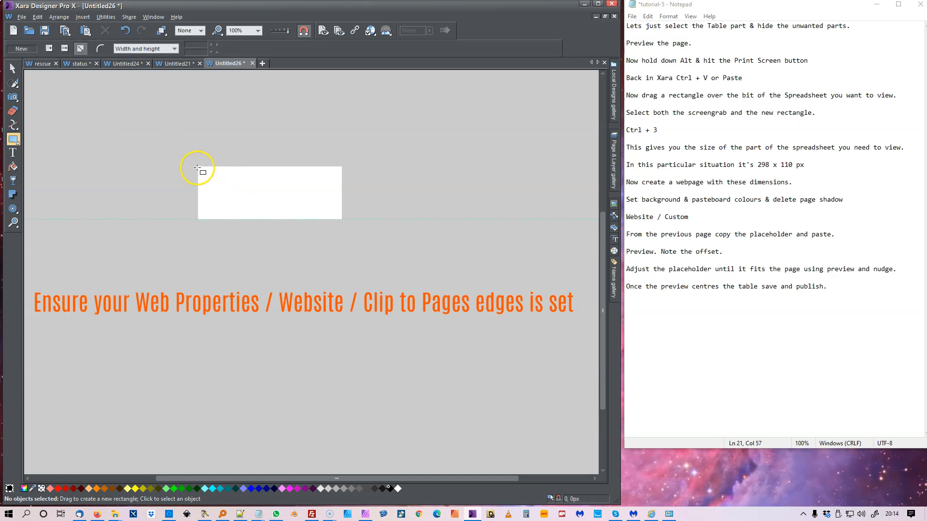
left_click_drag(198, 166, 342, 220)
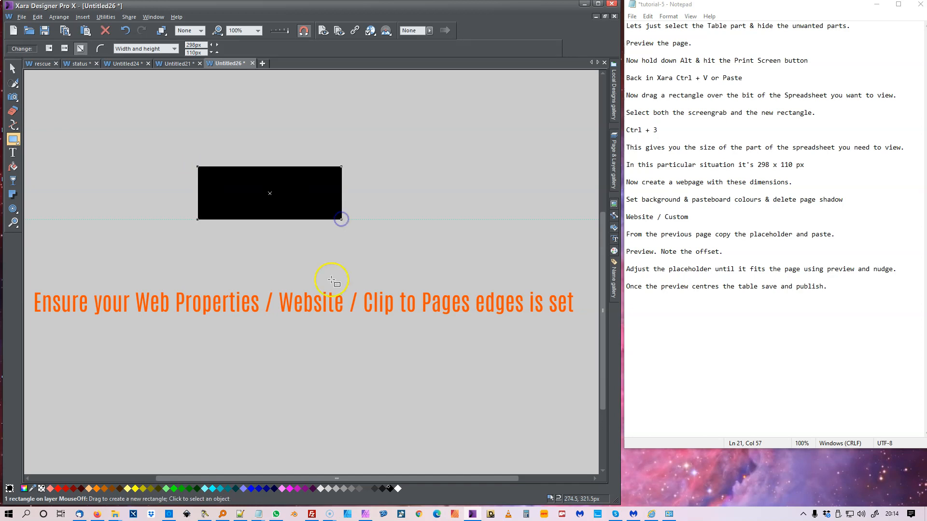
left_click(290, 489)
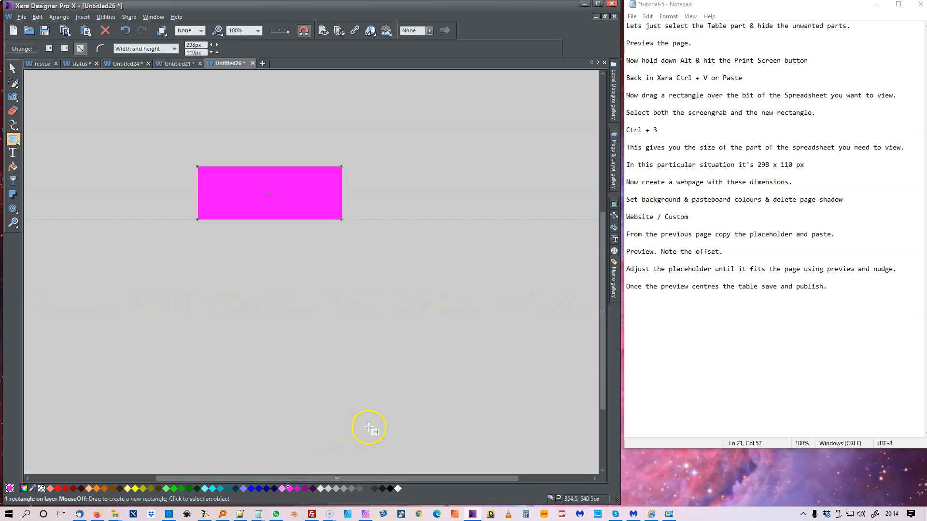
Step: Make the magenta rectangle an HTML placeholder holding the copied iframe code in its body, and preview the web page
left_click(356, 30)
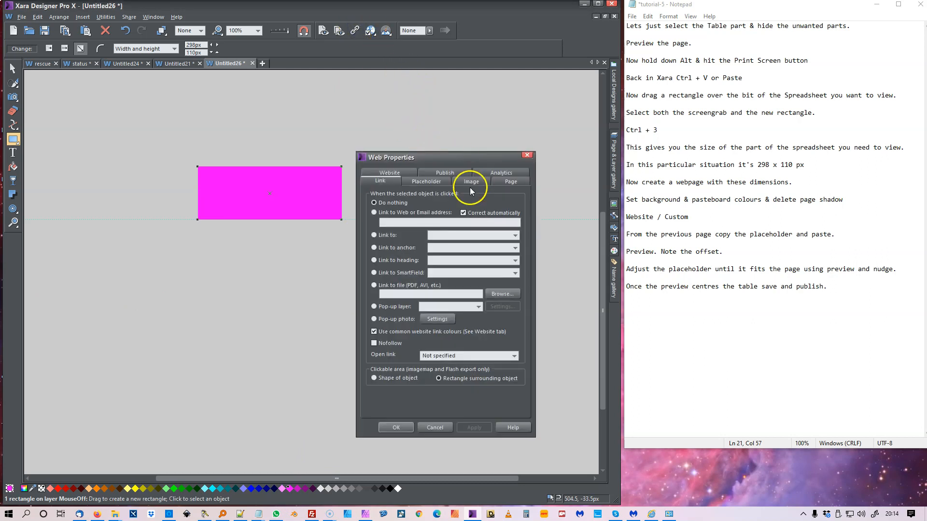
left_click(434, 182)
left_click(410, 287)
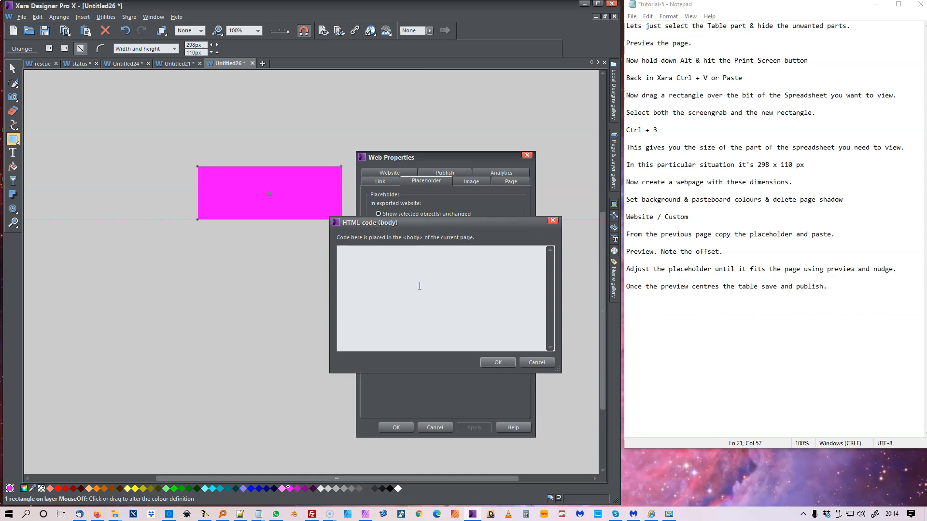
key("ctrl+v")
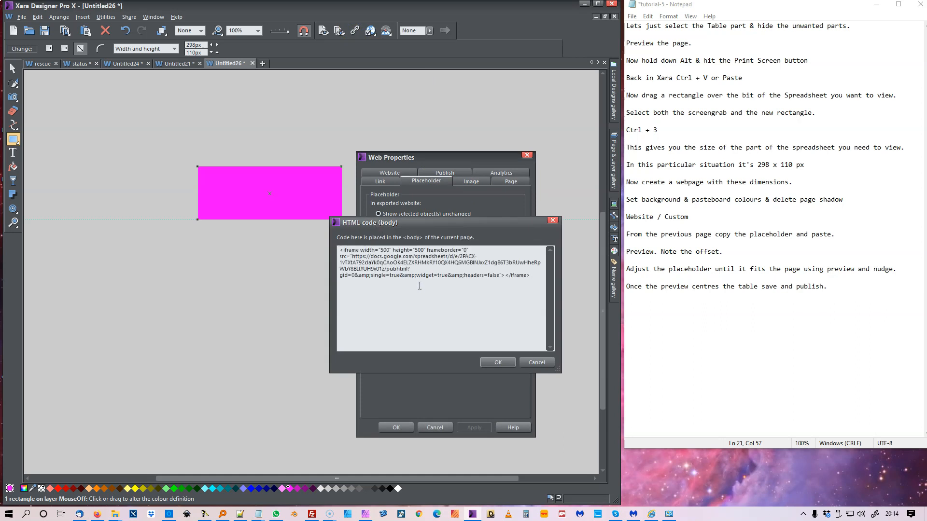
left_click(499, 362)
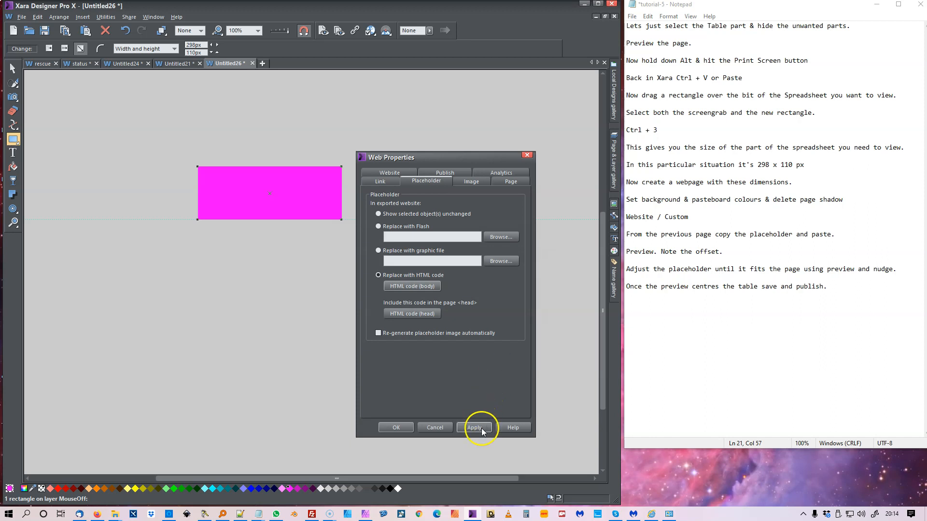
left_click(396, 428)
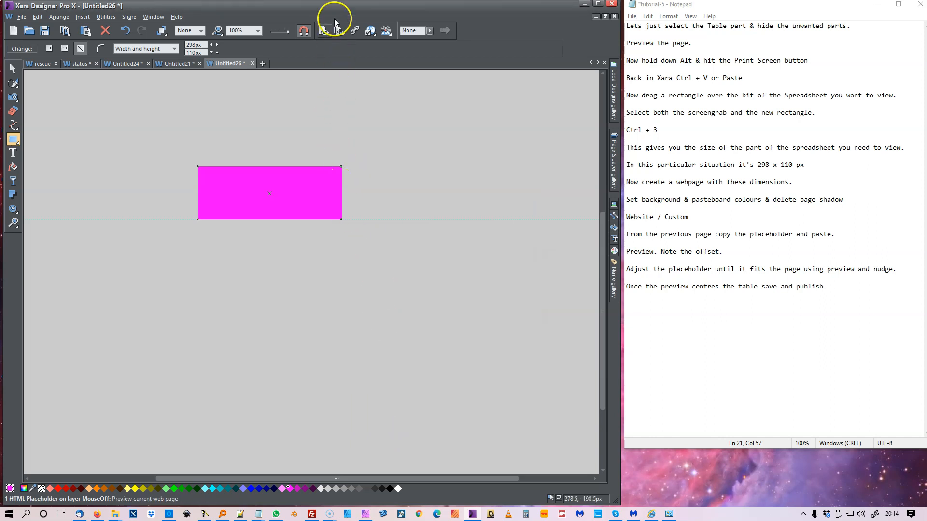
left_click(323, 30)
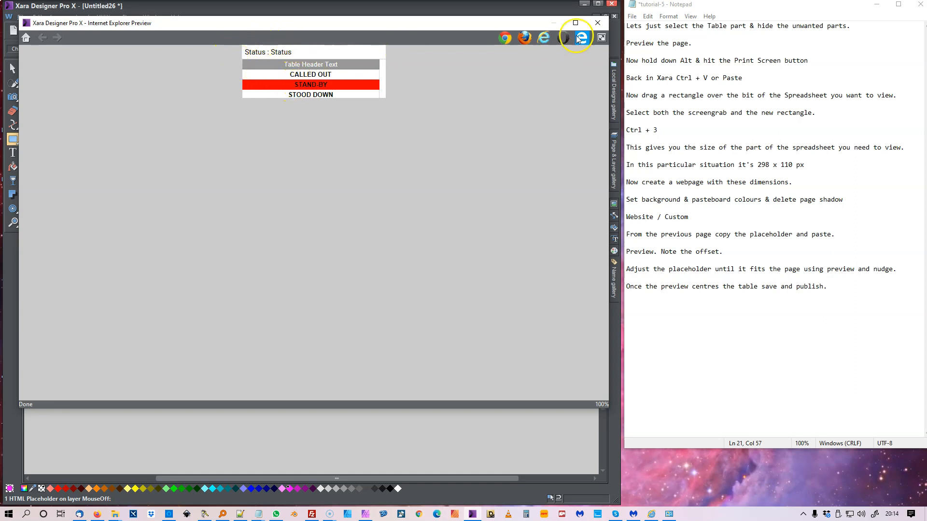
left_click(597, 24)
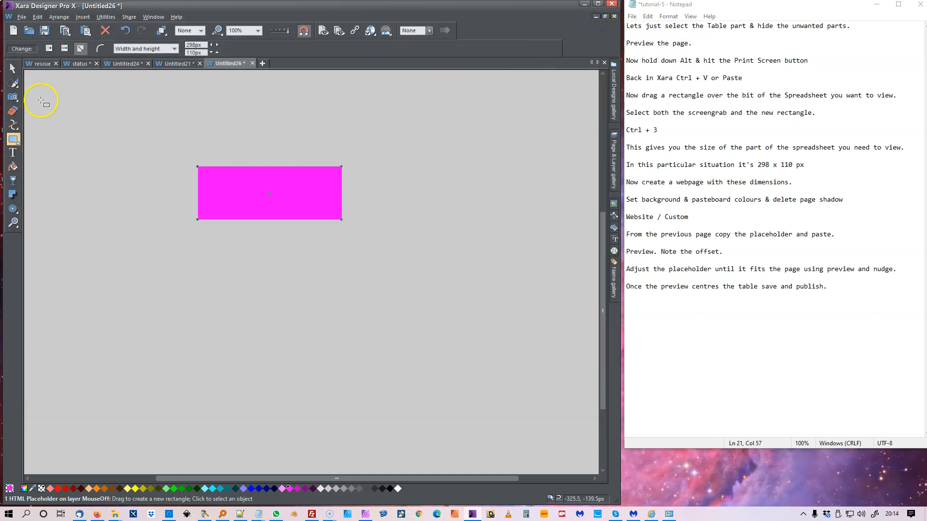
Step: Nudge the placeholder up and right to X 6 px, Y -18 px, and preview the table's alignment
left_click(13, 68)
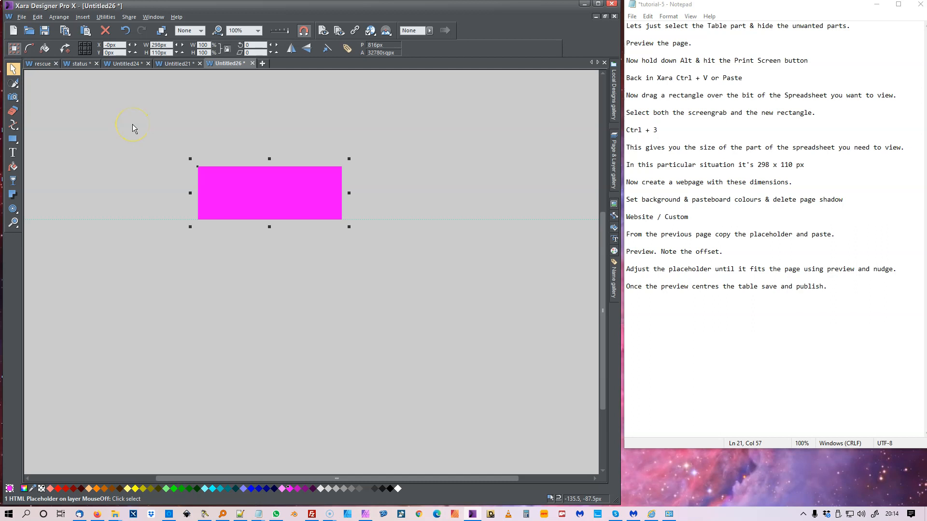
key("Up")
key("Up")
key("Up")
key("Up")
key("Up")
key("Up")
key("Up")
key("Up")
key("Up")
key("Up")
key("Up")
key("Up")
key("Up")
key("Up")
key("Up")
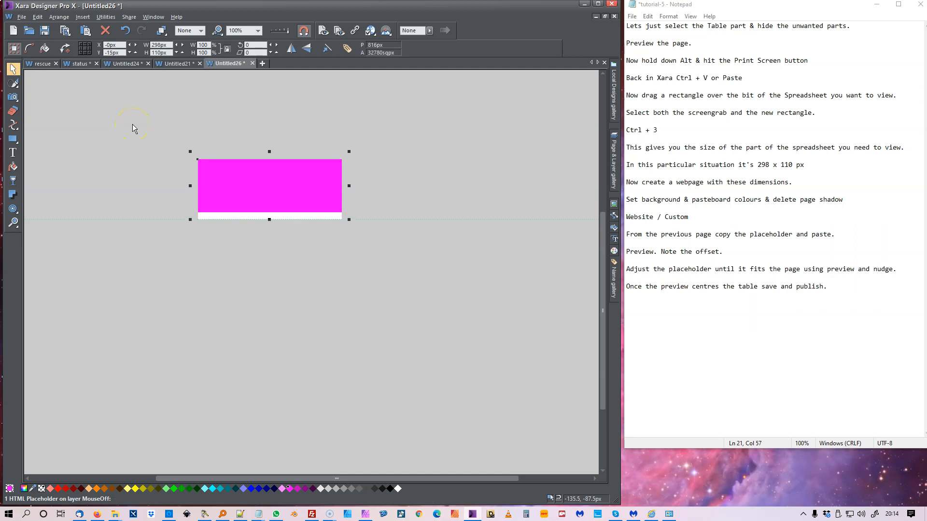
key("Right")
key("Right")
key("Right")
key("Right")
key("Right")
key("Up")
key("Up")
key("Up")
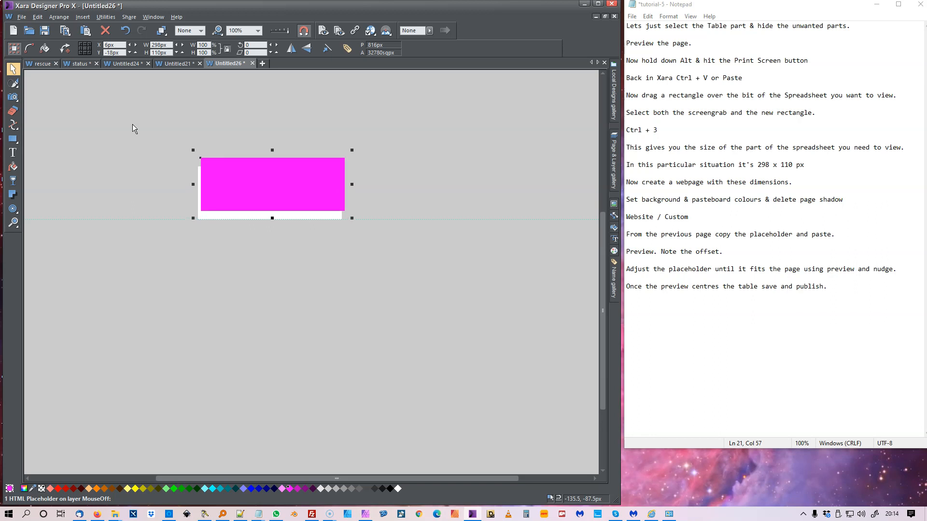
left_click(324, 34)
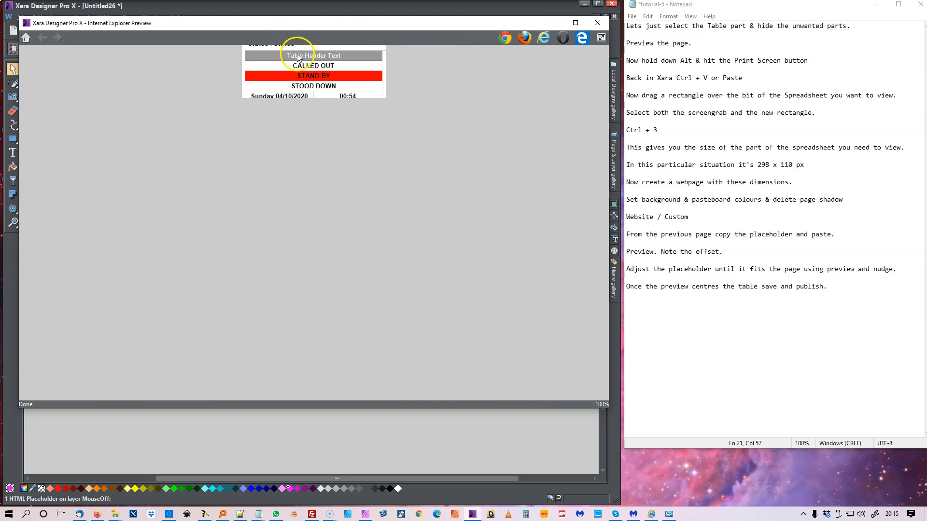
left_click(598, 24)
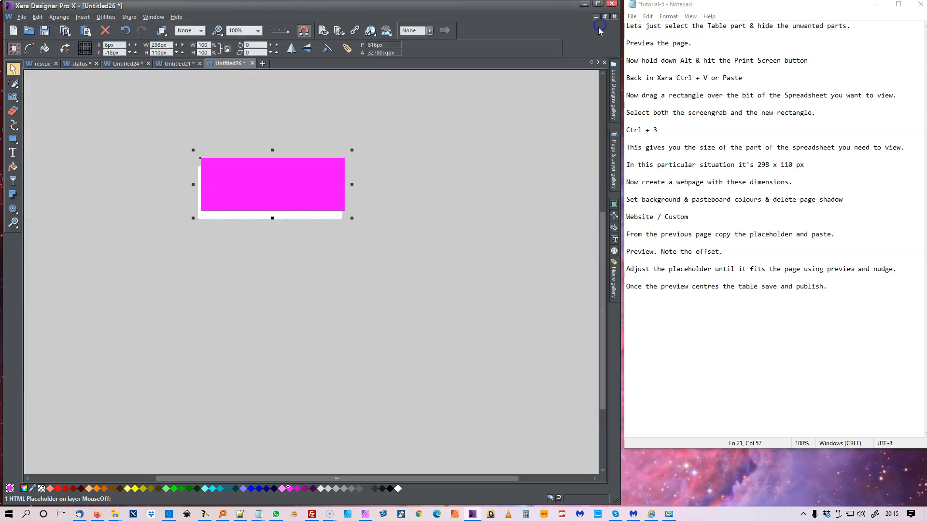
Step: Nudge the placeholder further to X 8 px, Y -27 px, and preview the table's fit on the page
key("Up")
key("Up")
key("Up")
key("Up")
key("Up")
key("Up")
key("Up")
key("Up")
key("Up")
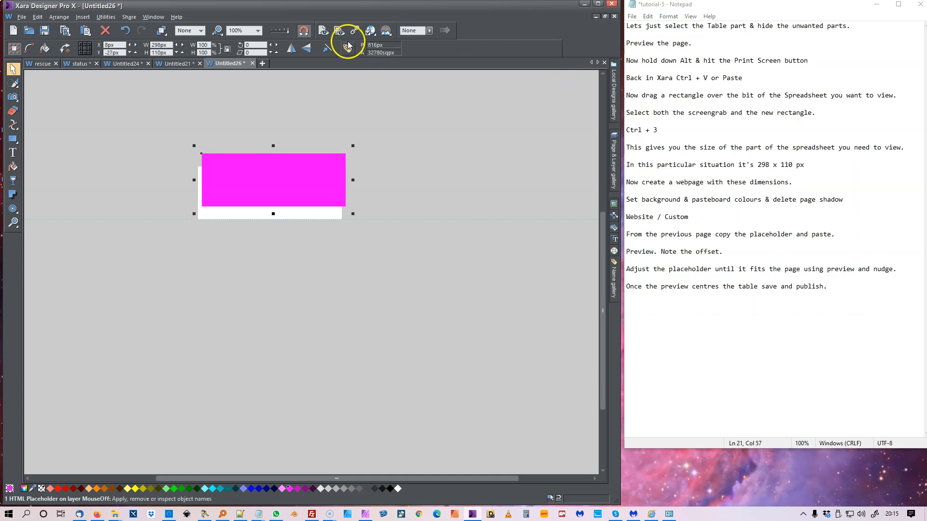
left_click(323, 30)
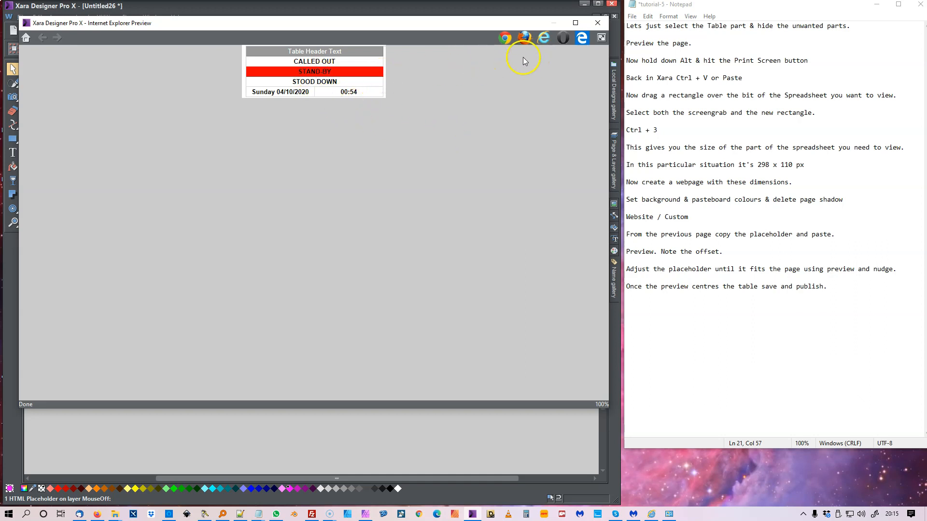
left_click(599, 24)
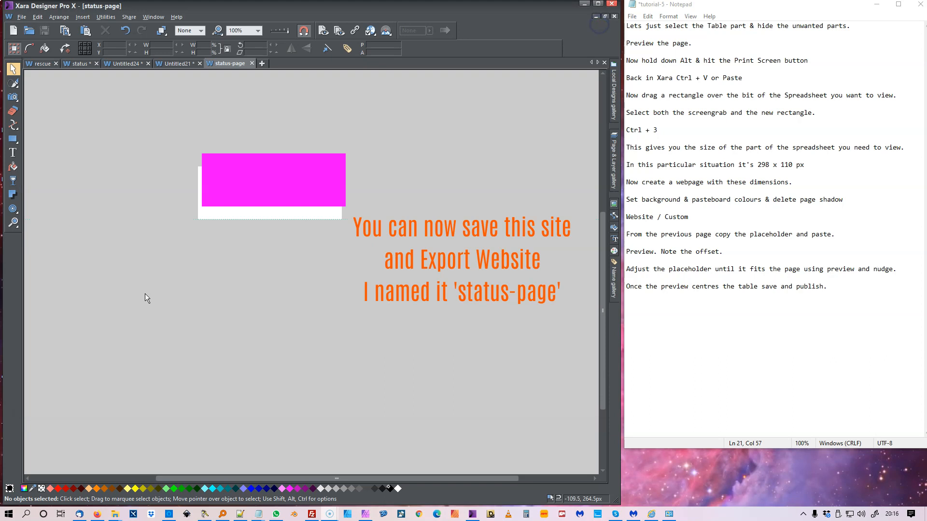
left_click(25, 16)
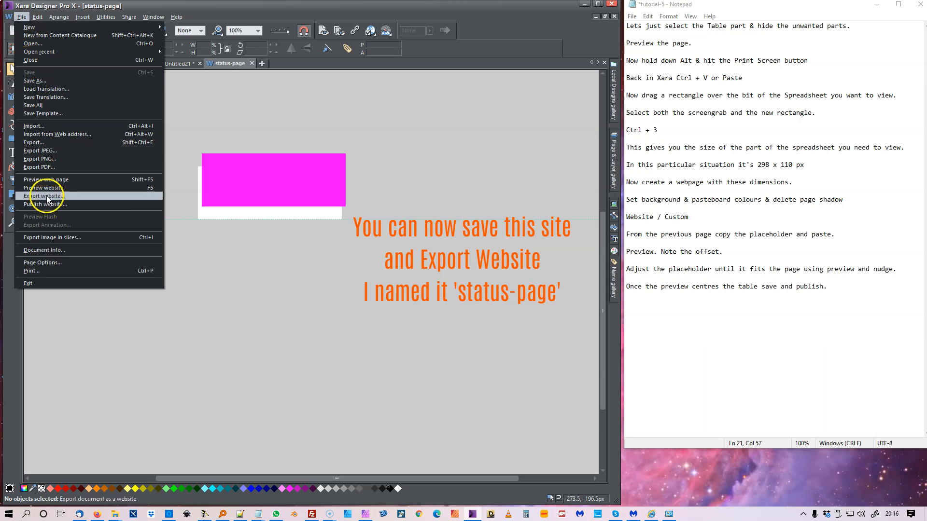
left_click(265, 96)
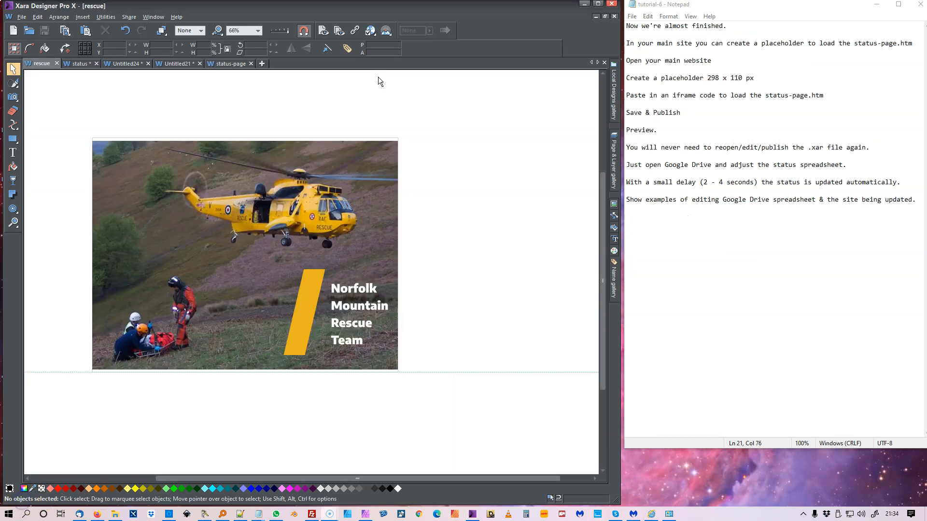
left_click(372, 98)
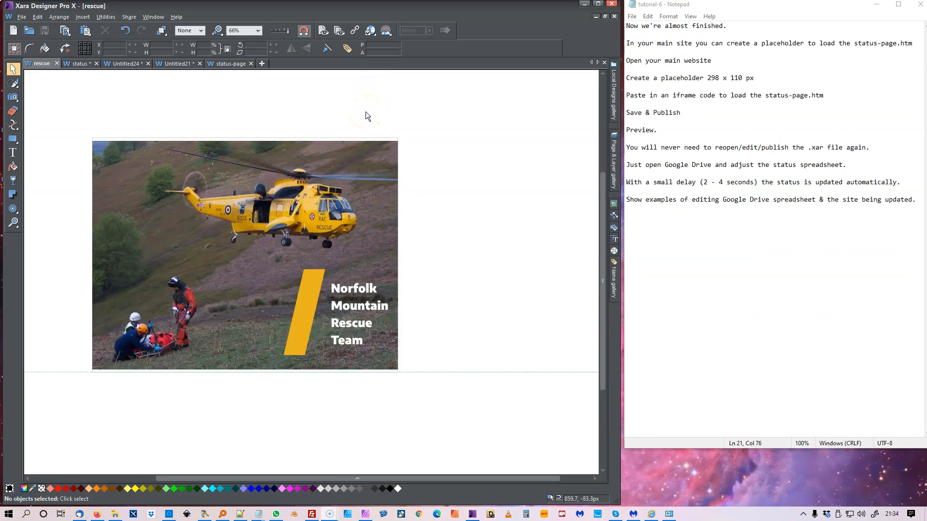
left_click(337, 131)
left_click(347, 137)
left_click(309, 187)
Step: Preview the rescue document's web page
left_click(325, 31)
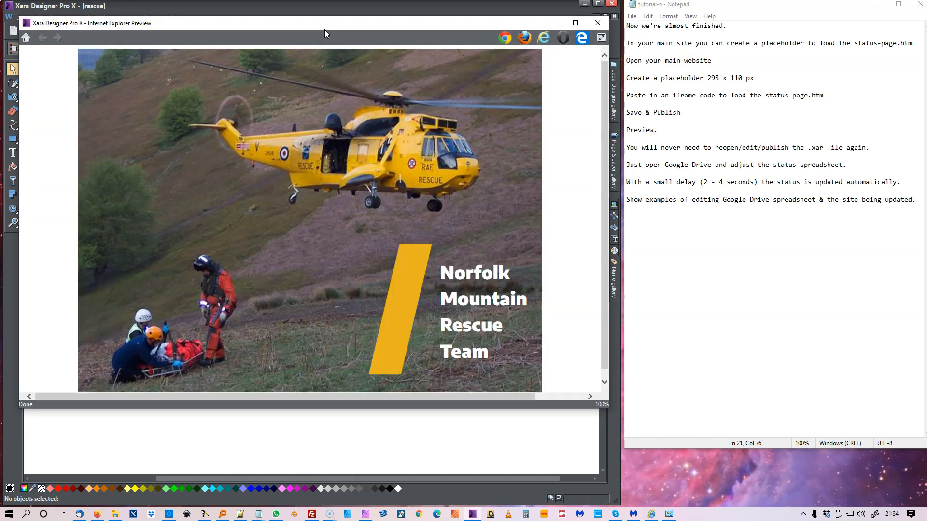
Step: Draw a rectangle over the hillside area of the rescue photo and size it to 298 x 110 px
left_click(597, 23)
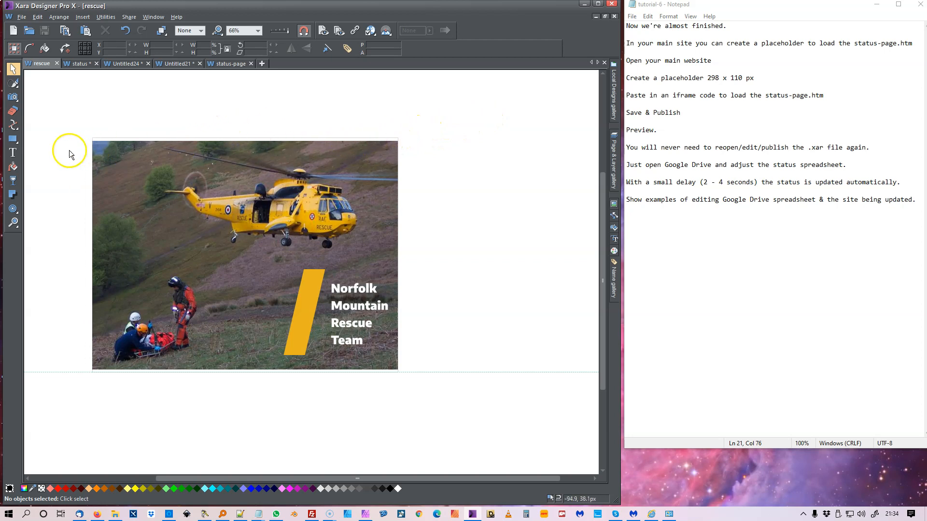
left_click(13, 139)
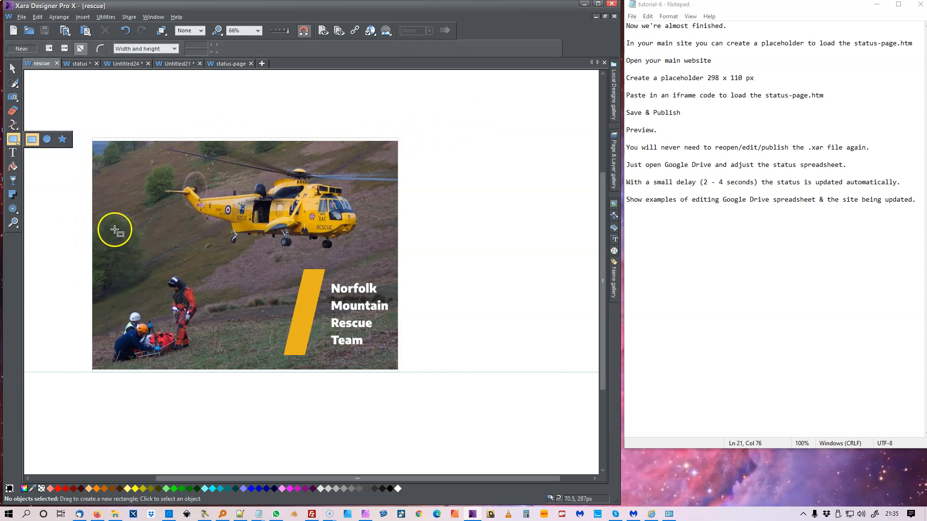
left_click_drag(115, 230, 201, 273)
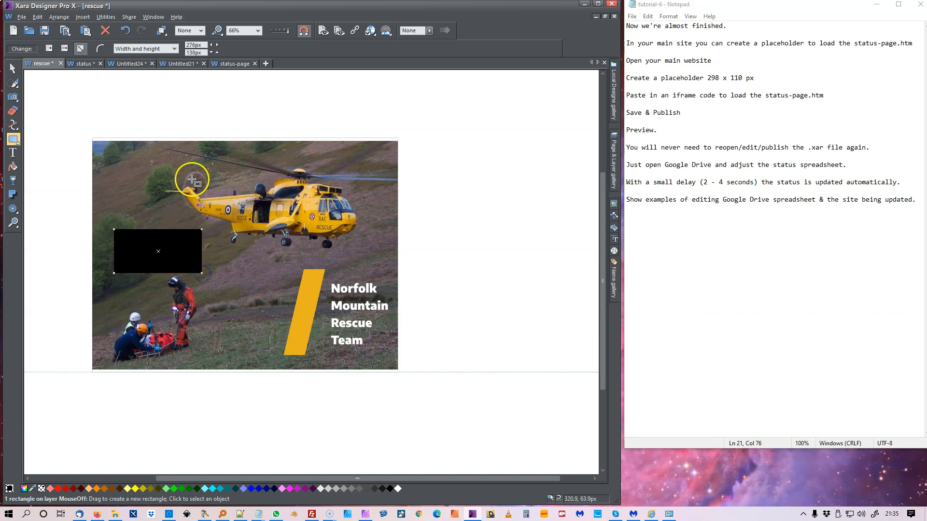
left_click(185, 44)
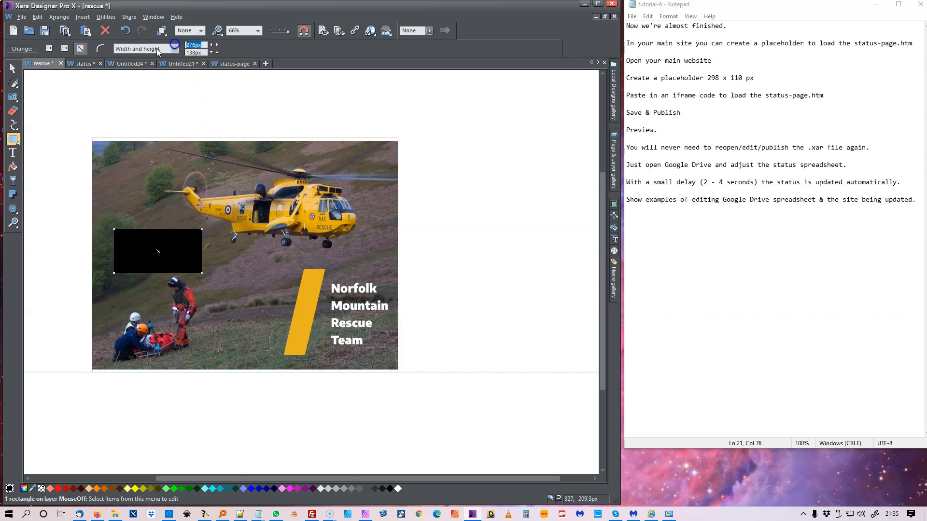
type("298")
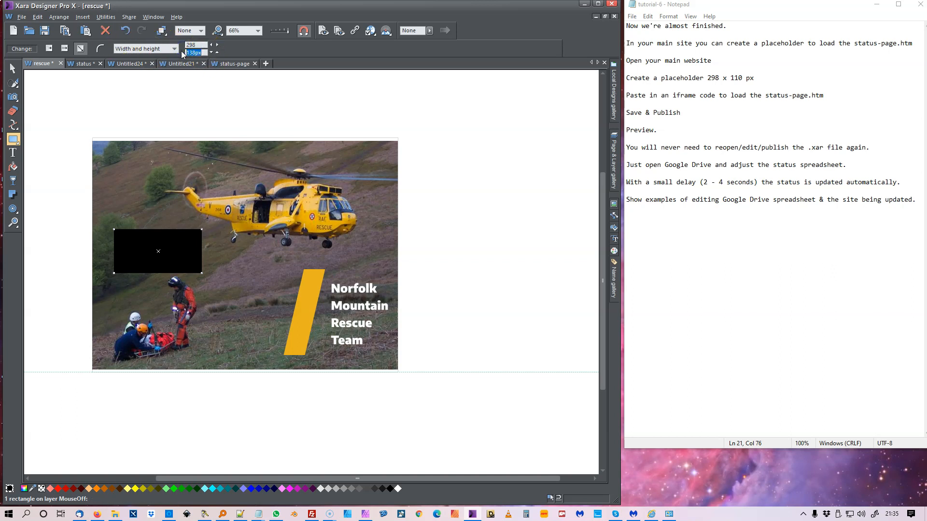
type("110")
key("Return")
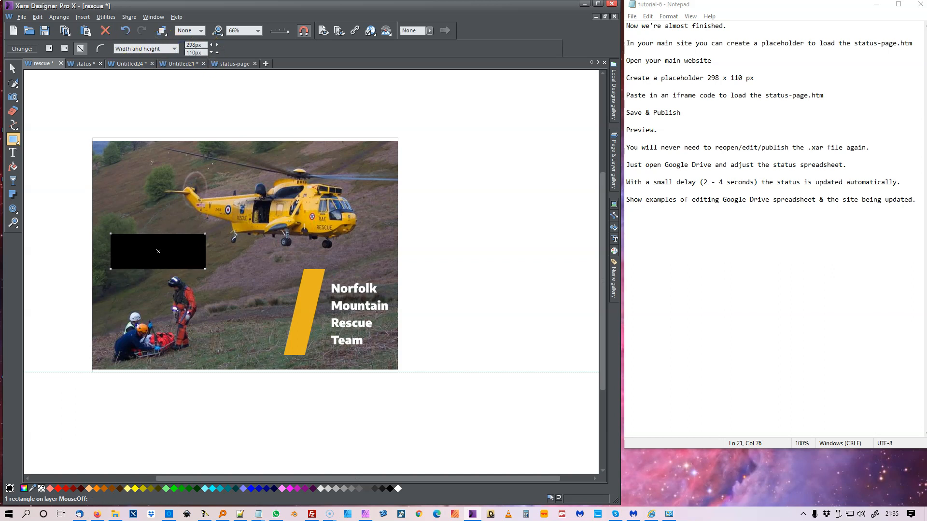
Step: Fill the rectangle with magenta and move it slightly up and left to X 47 px, Y 271 px
left_click(291, 489)
left_click(14, 69)
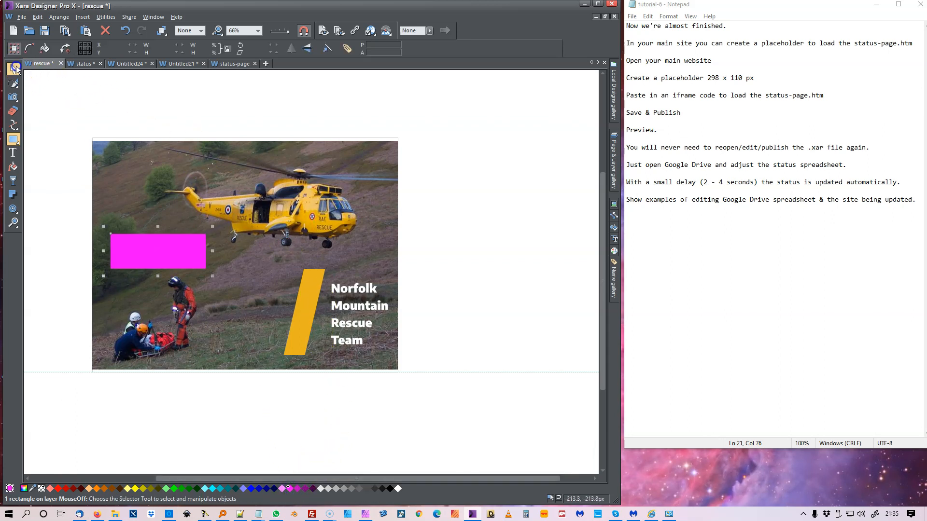
left_click_drag(169, 248, 167, 243)
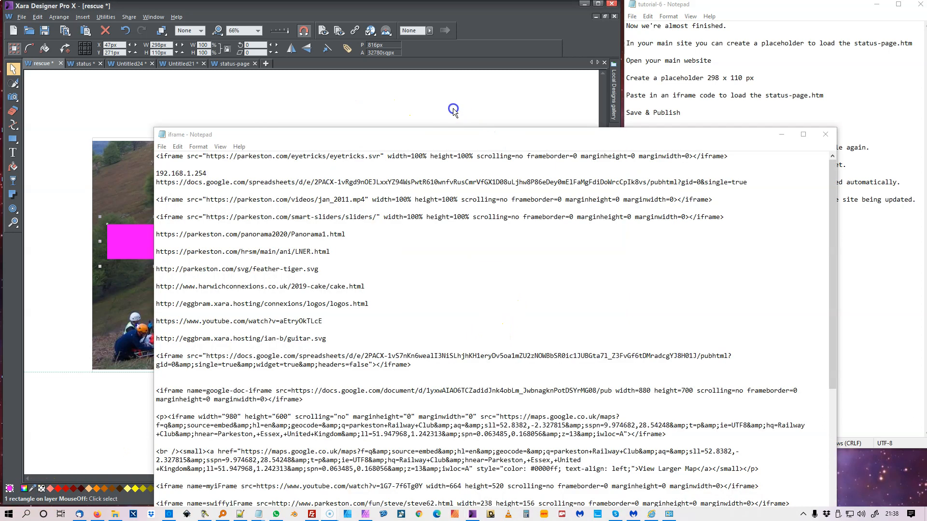
left_click_drag(473, 135, 430, 102)
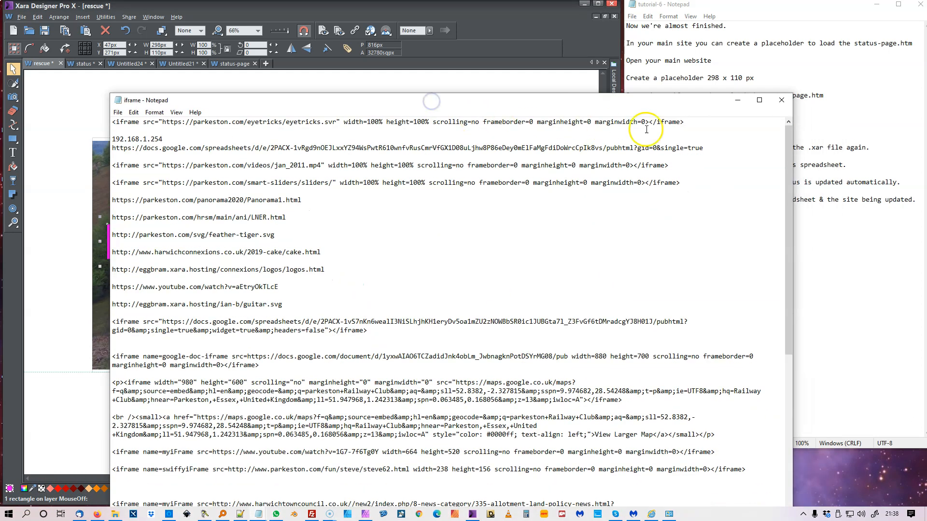
left_click(703, 124)
key("Return")
key("Return")
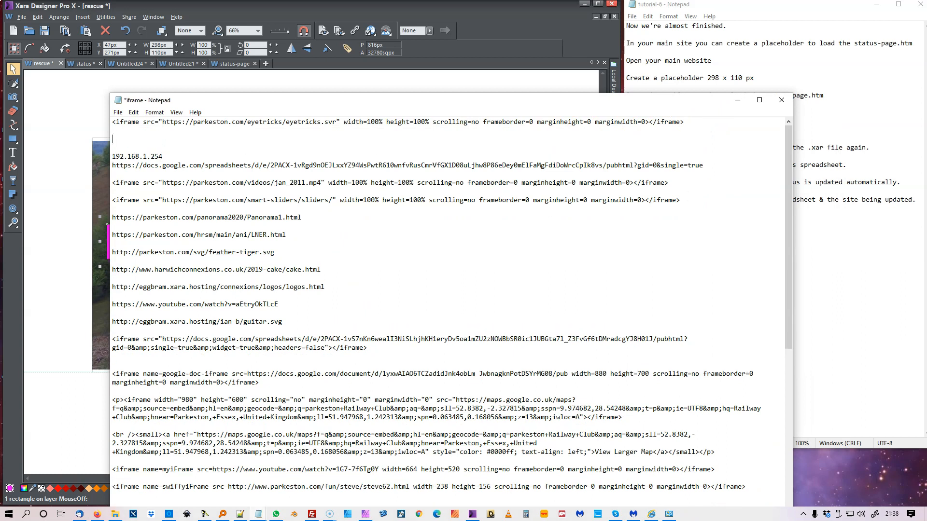
type("https://parkeston.com/rescue/status-page.htm")
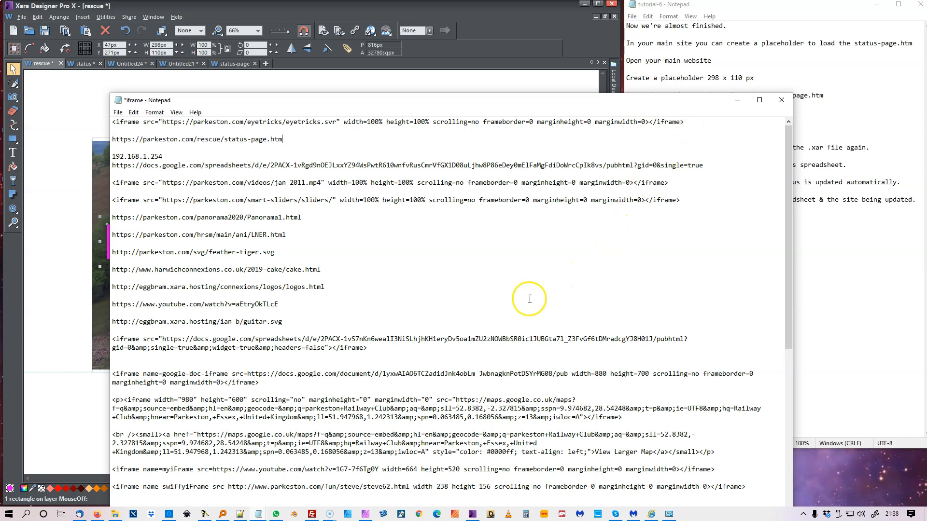
Step: Switch to Firefox and check the published status-page and its web address
left_click(100, 514)
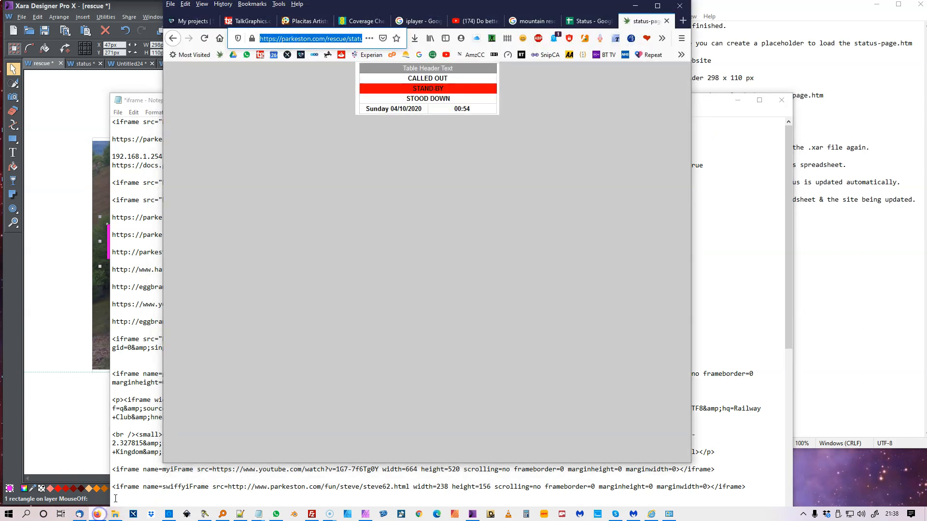
left_click(322, 36)
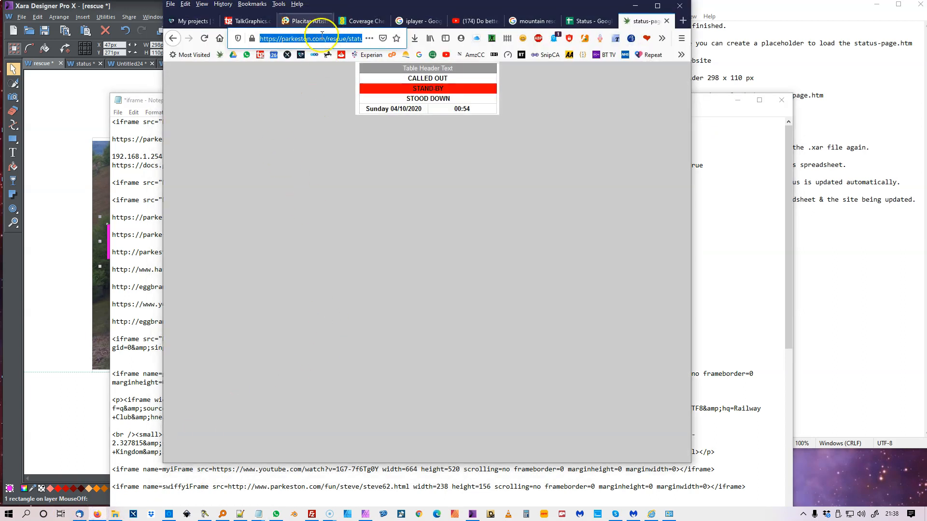
left_click(205, 38)
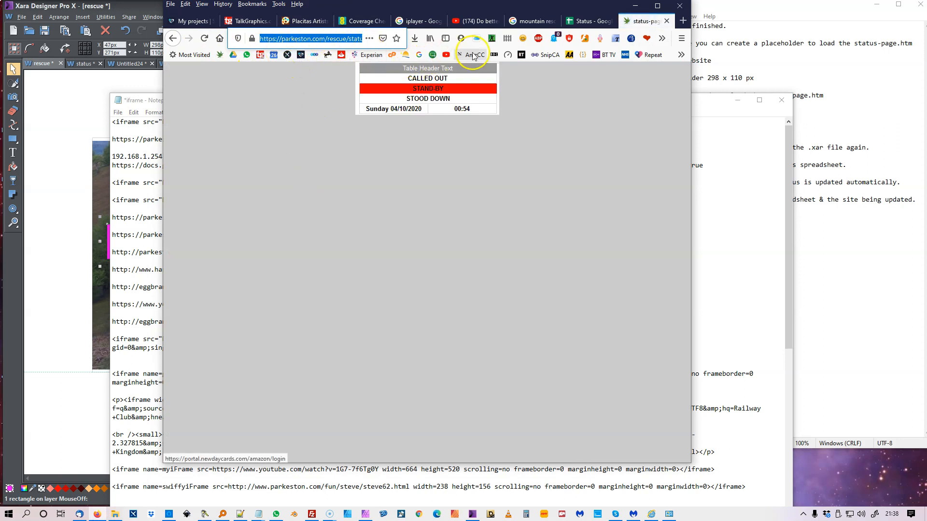
left_click(637, 5)
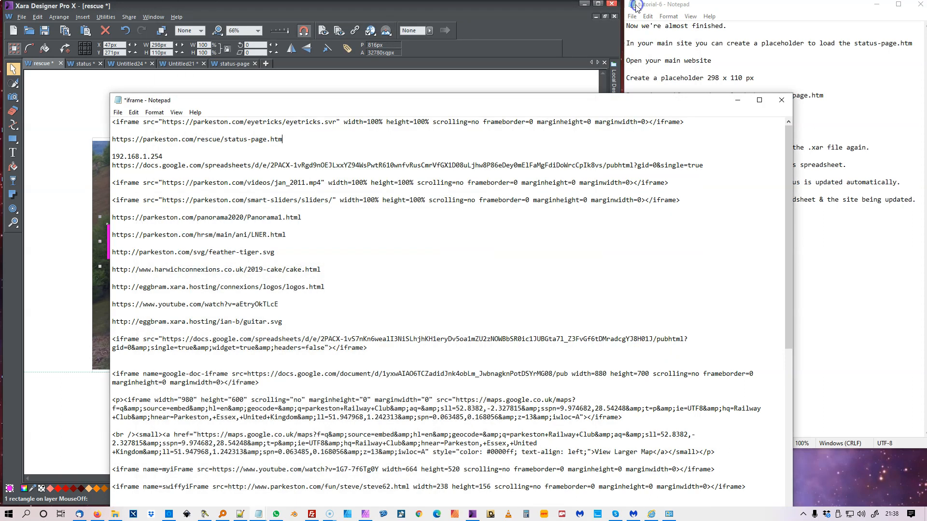
Step: Copy the status-page.htm address and paste it over the eyetricks.svr address in the first iframe code's src
double_click(273, 140)
double_click(289, 139)
left_click(298, 142)
left_click(114, 140, "shift")
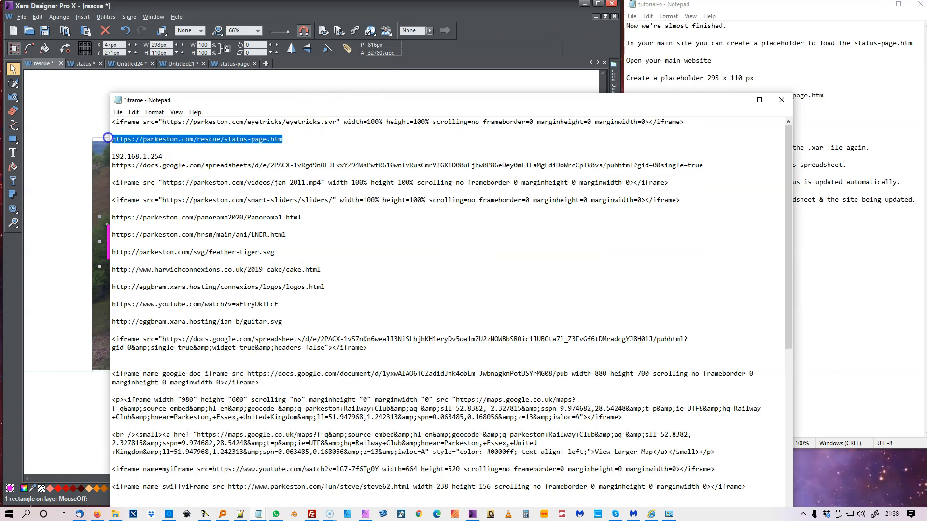
right_click(136, 142)
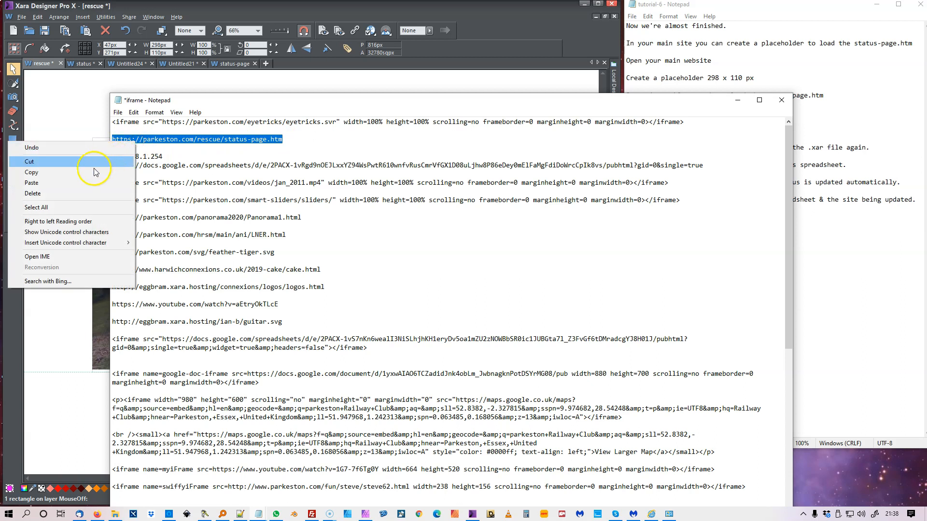
left_click(94, 171)
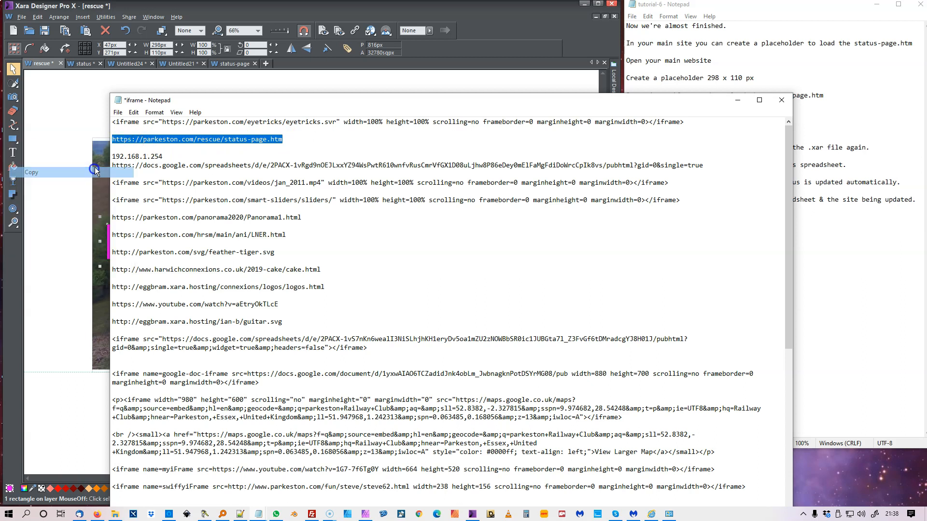
left_click(334, 122)
left_click_drag(335, 123, 214, 123)
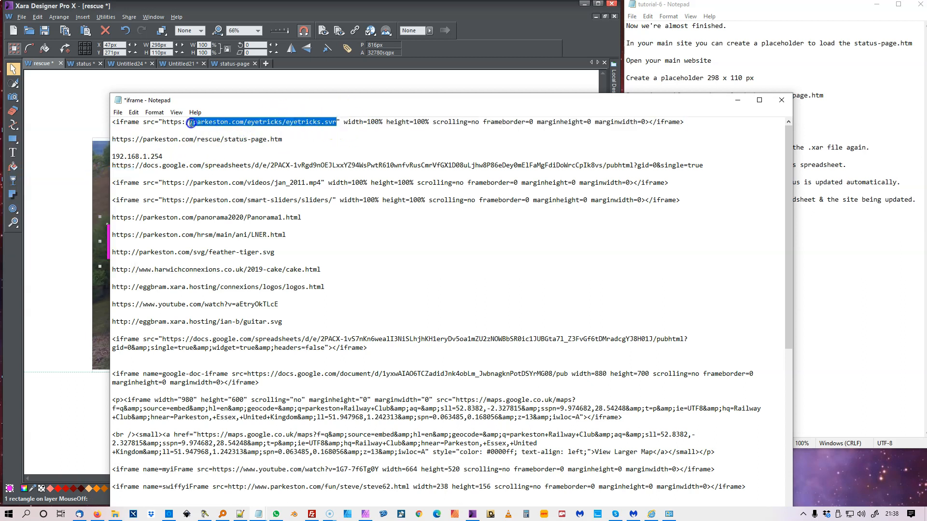
right_click(175, 122)
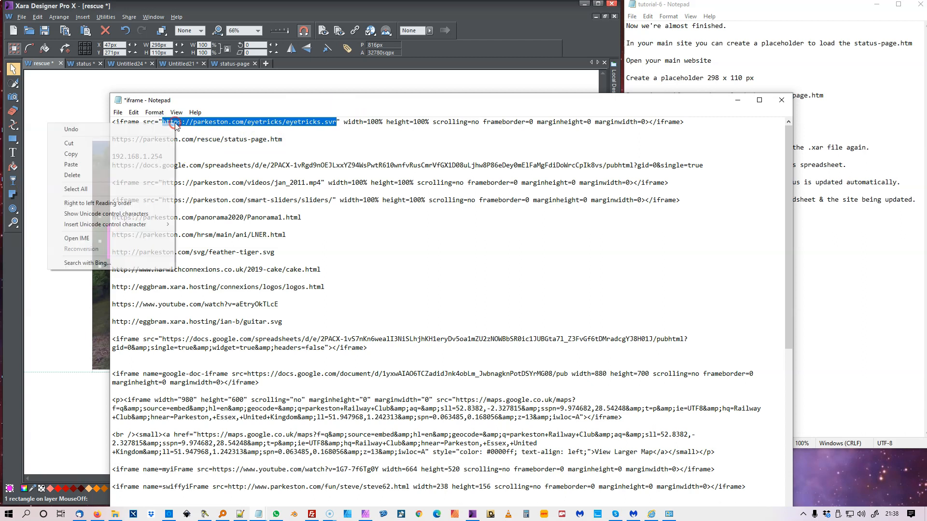
left_click(139, 165)
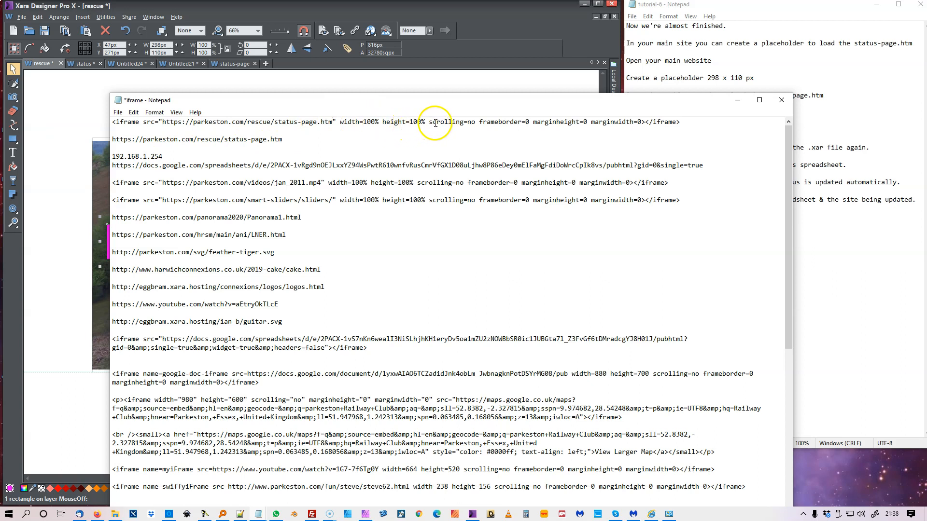
Step: Copy the complete first iframe code that loads status-page.htm, and put the notes away
left_click_drag(686, 122, 117, 119)
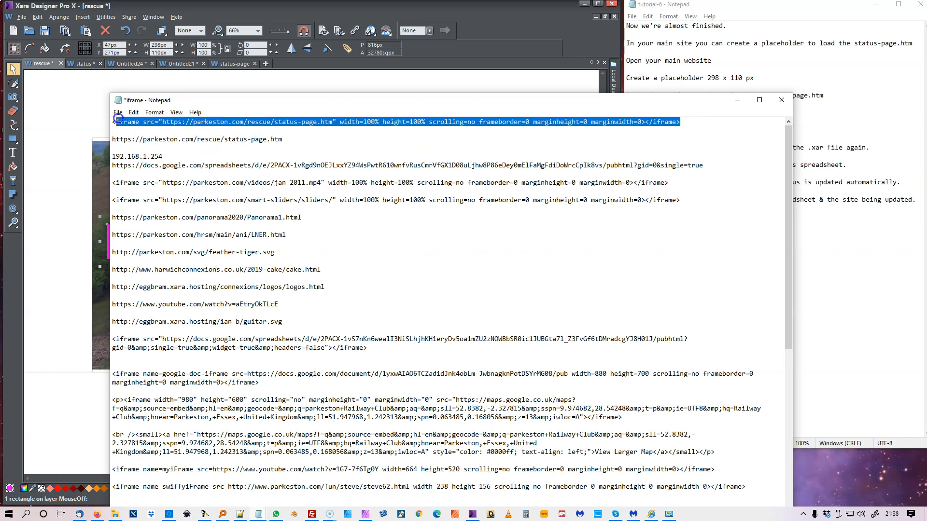
right_click(127, 120)
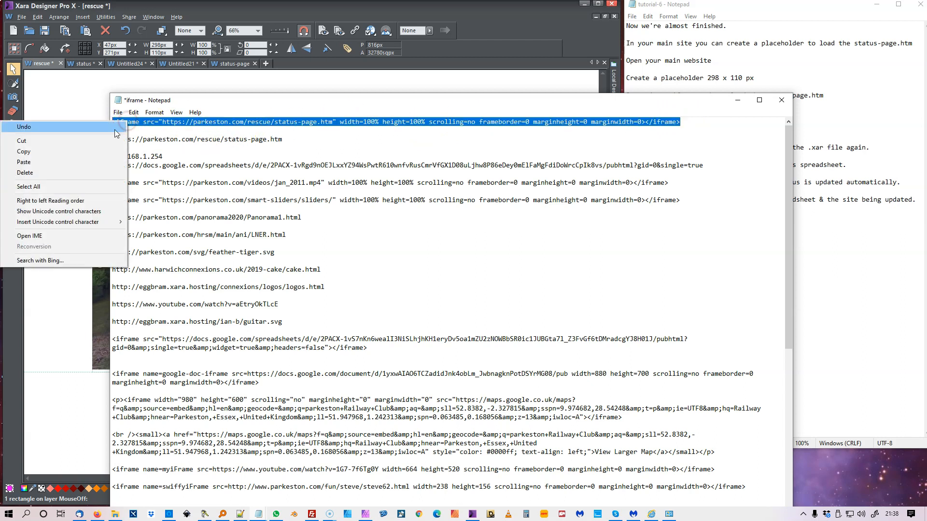
left_click(88, 150)
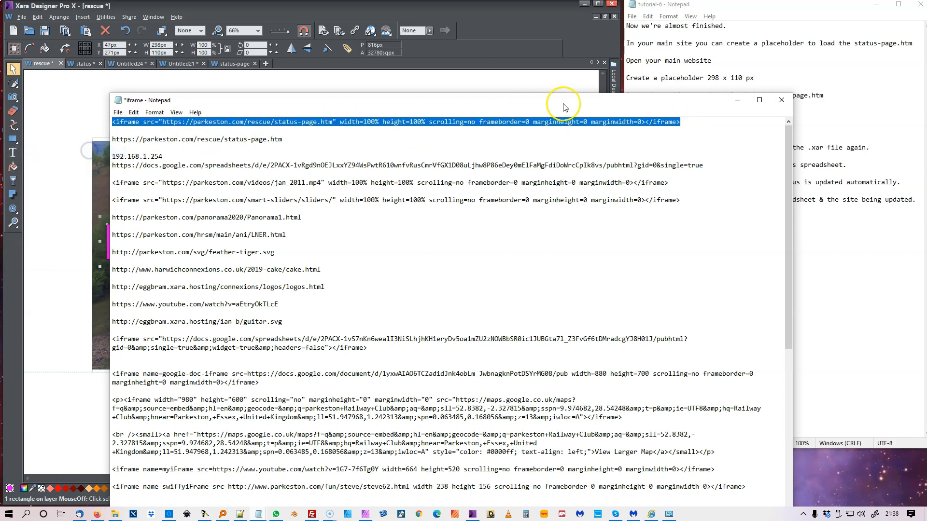
left_click(737, 100)
Step: Replace the magenta rectangle with the copied iframe code as an HTML body placeholder, and preview the rescue web page
left_click(164, 235)
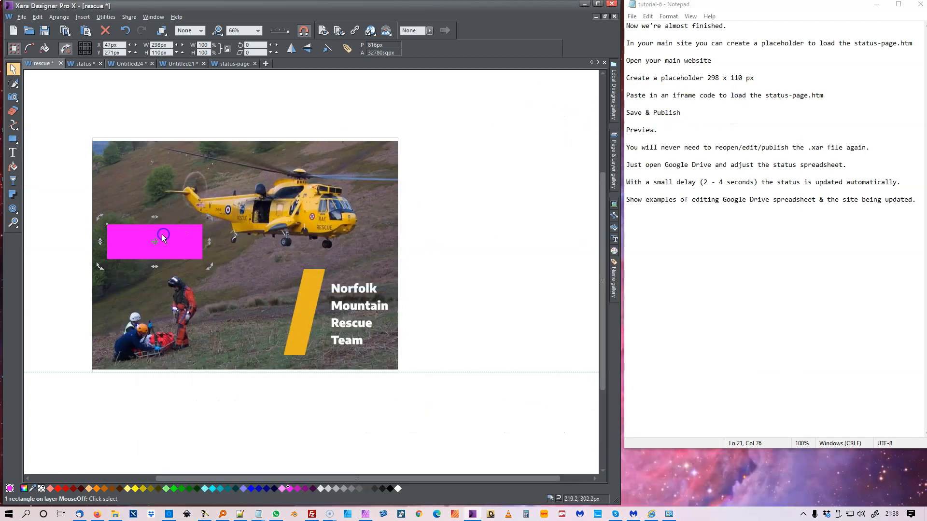
left_click(355, 30)
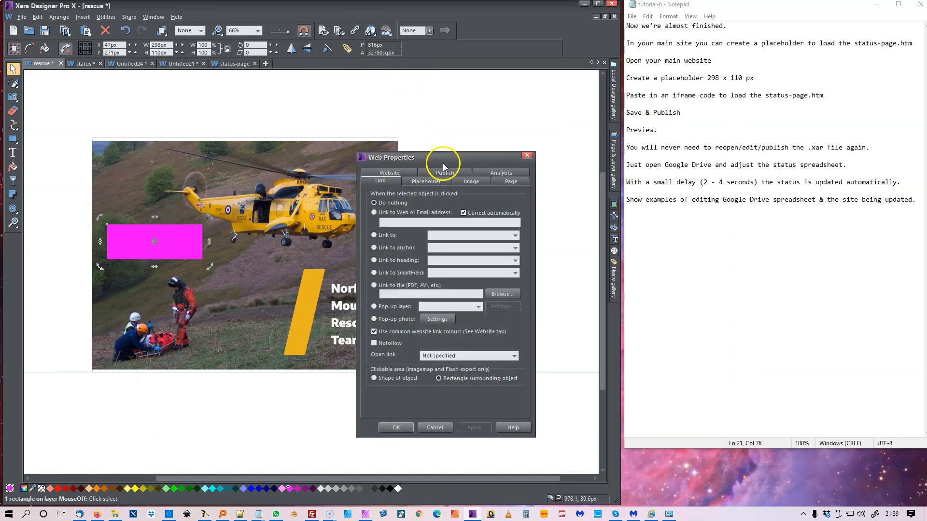
left_click(439, 182)
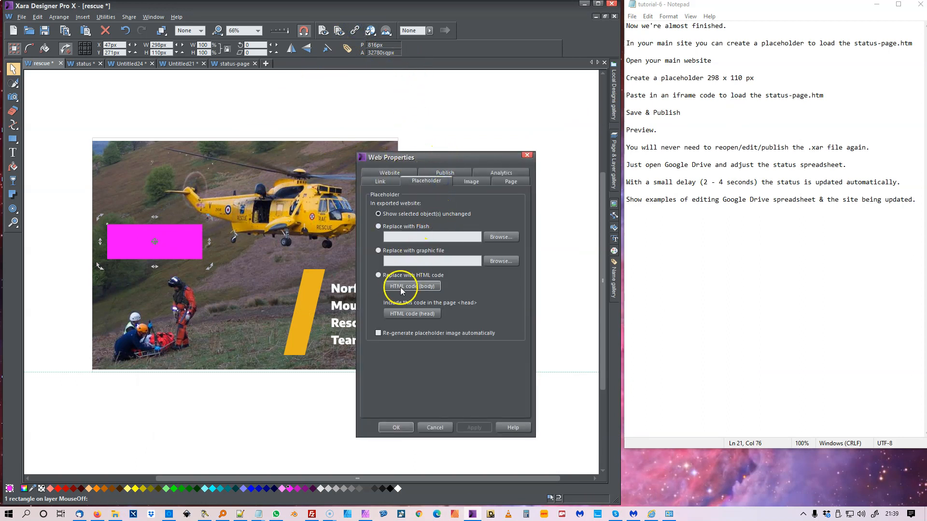
left_click(397, 286)
right_click(375, 262)
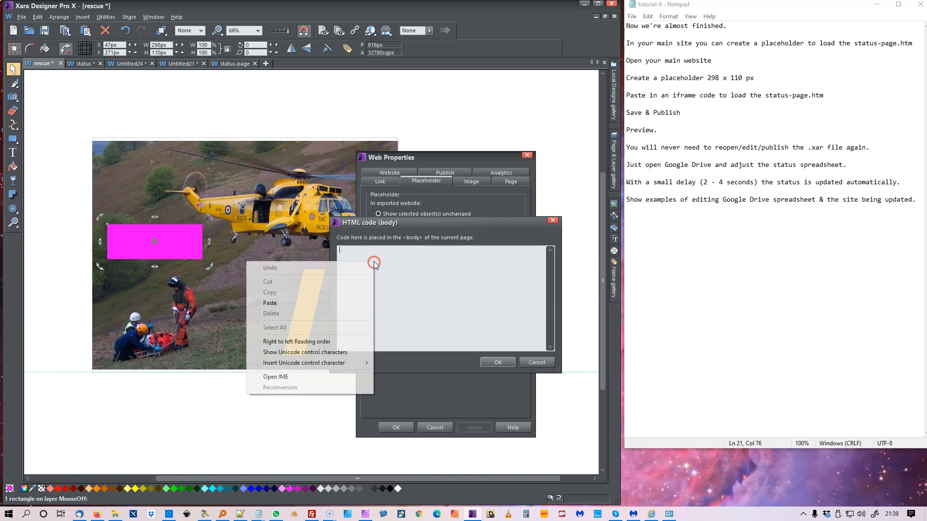
left_click(323, 303)
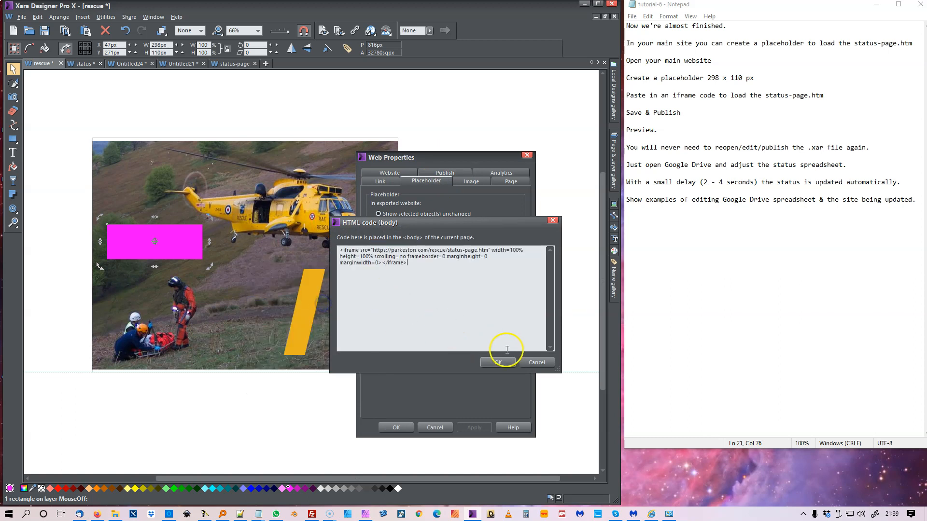
left_click(499, 362)
left_click(474, 428)
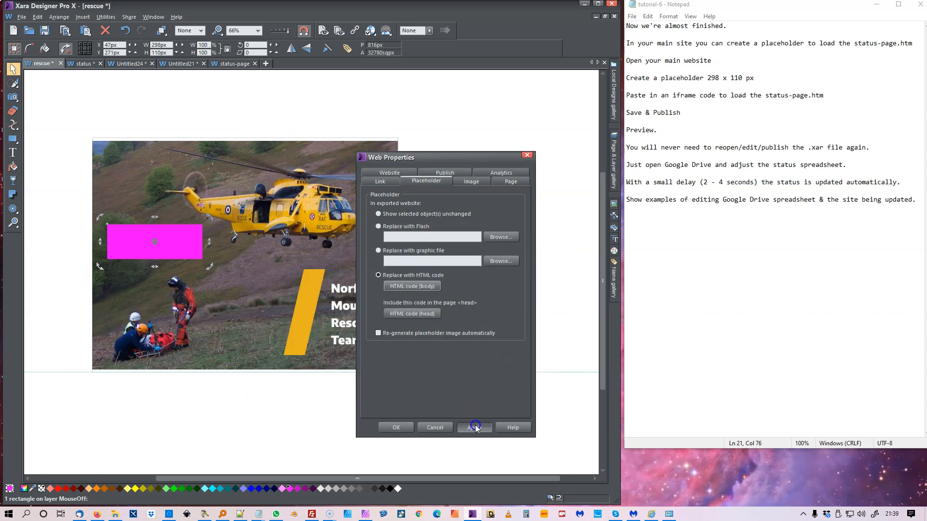
left_click(403, 425)
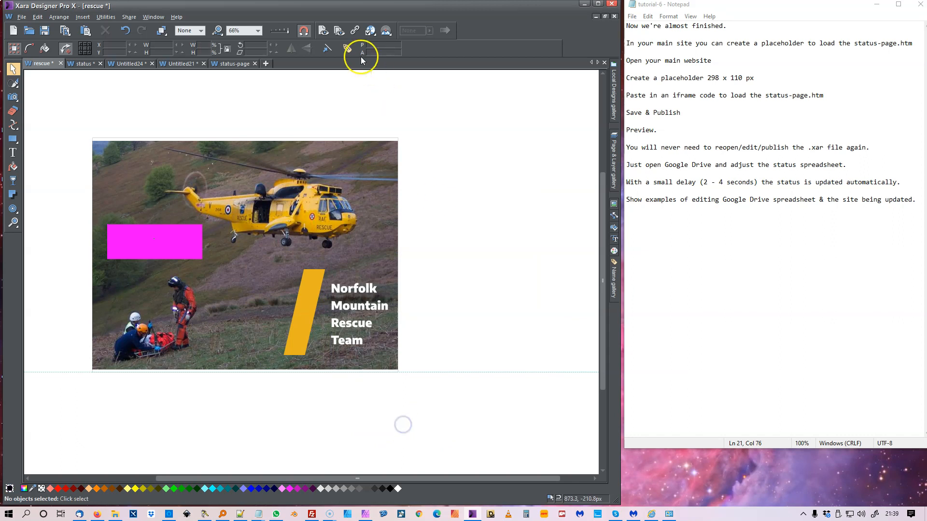
left_click(323, 30)
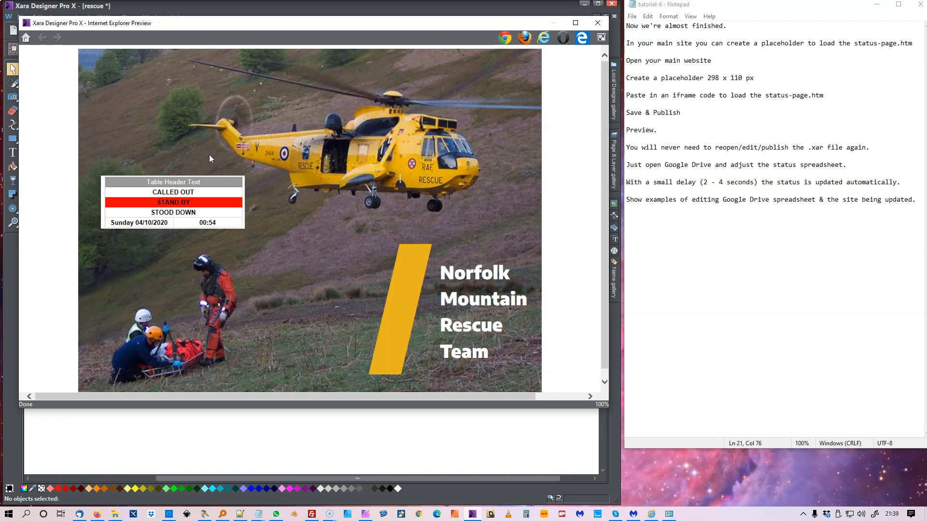
left_click(598, 23)
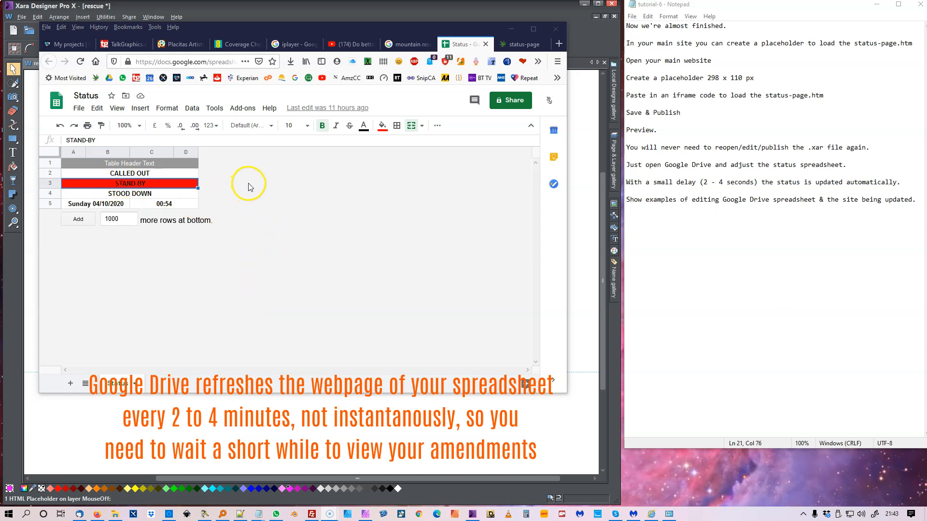
left_click(44, 193)
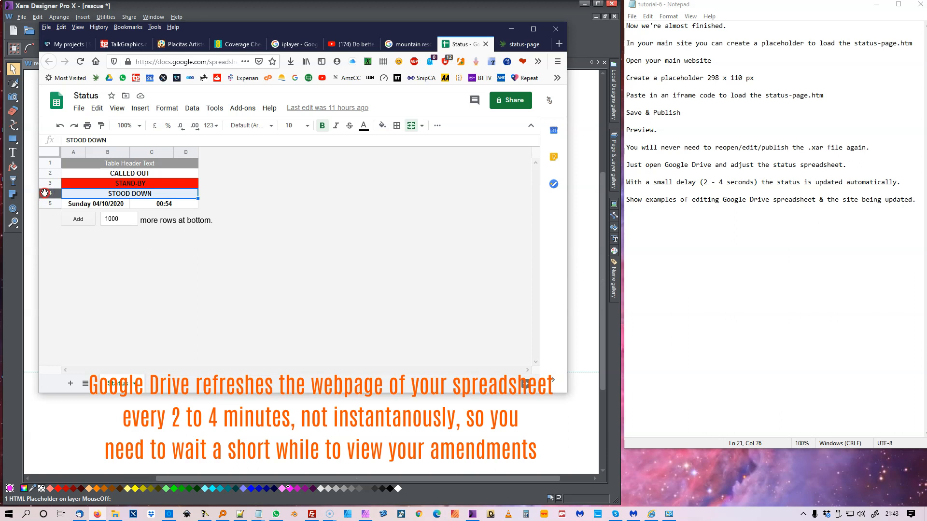
right_click(44, 193)
left_click(244, 227)
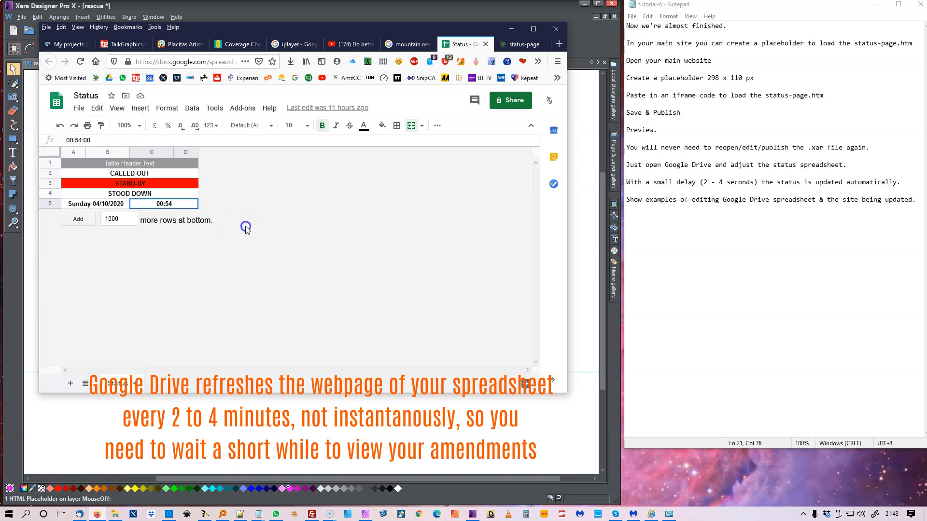
Step: Fill the STOOD DOWN row of the Status sheet with red
left_click(44, 193)
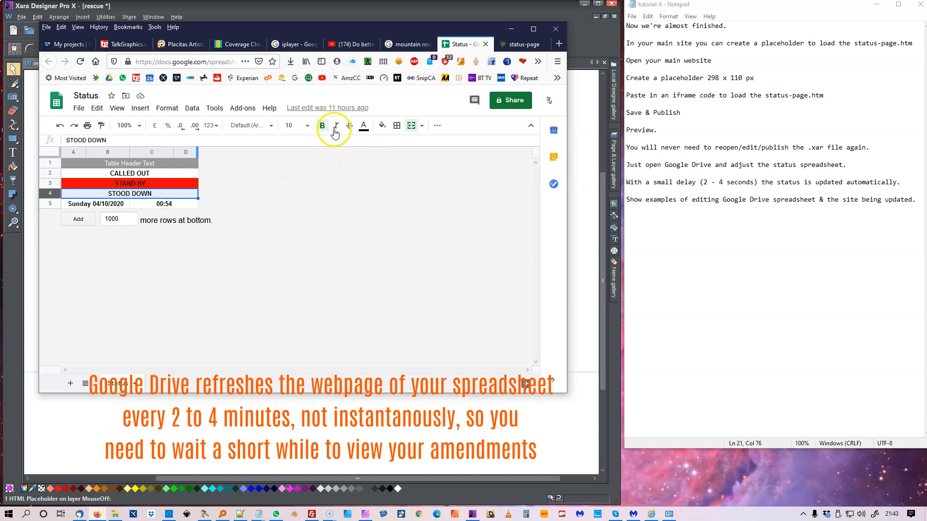
left_click(363, 126)
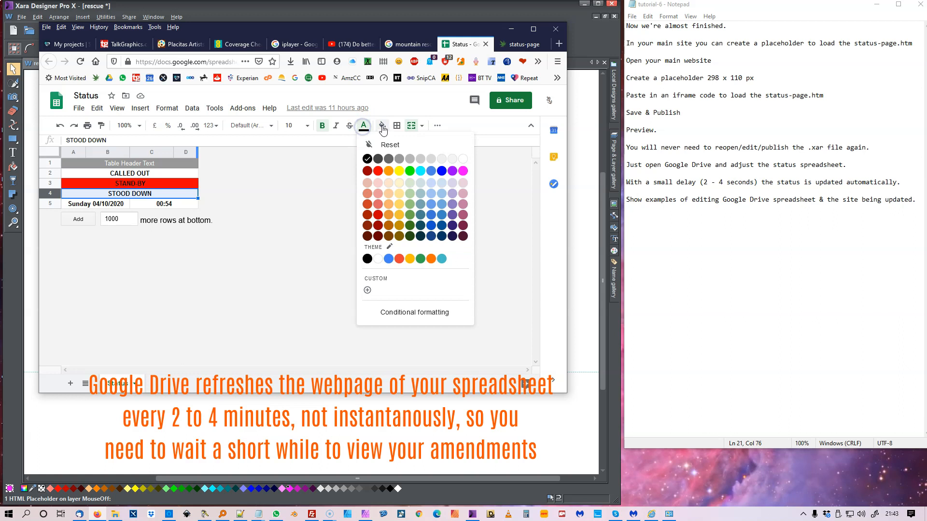
left_click(382, 127)
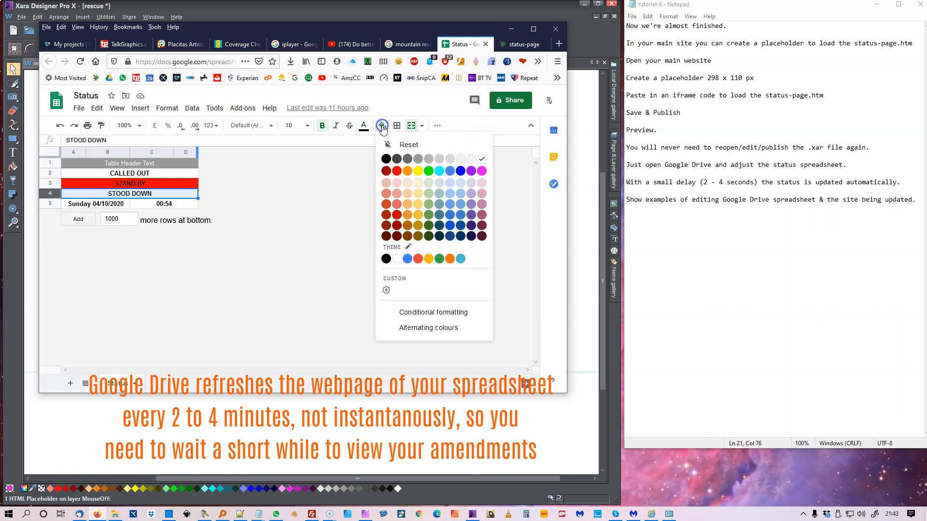
left_click(396, 172)
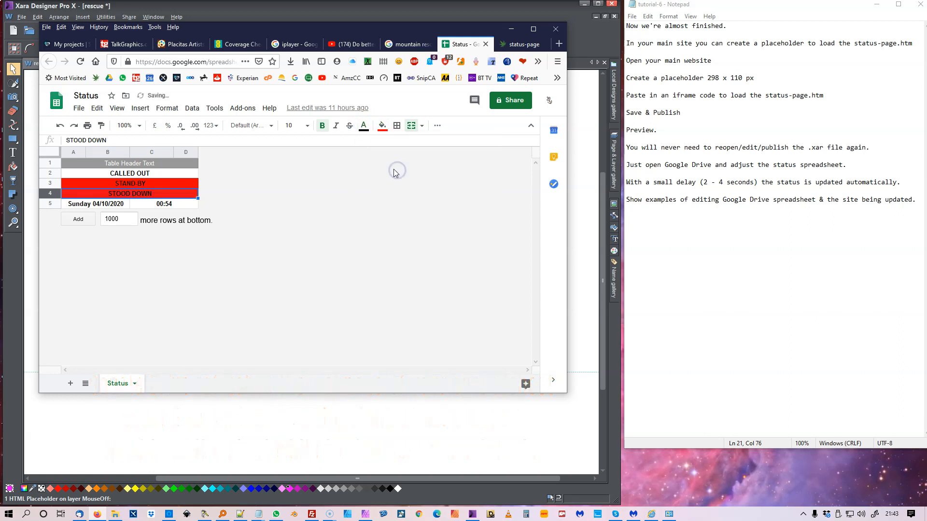
Step: Change the fill of the STAND-BY row to white and deselect the row
left_click(44, 183)
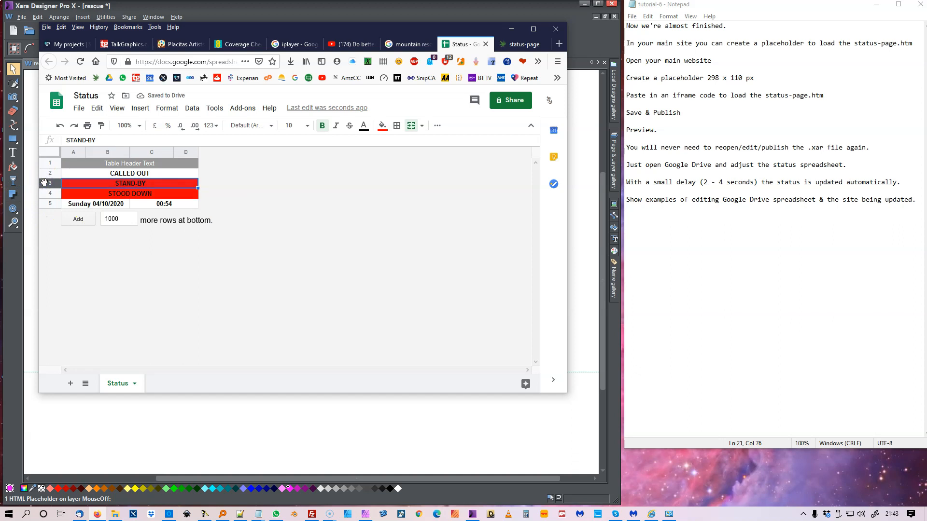
left_click(382, 126)
left_click(480, 158)
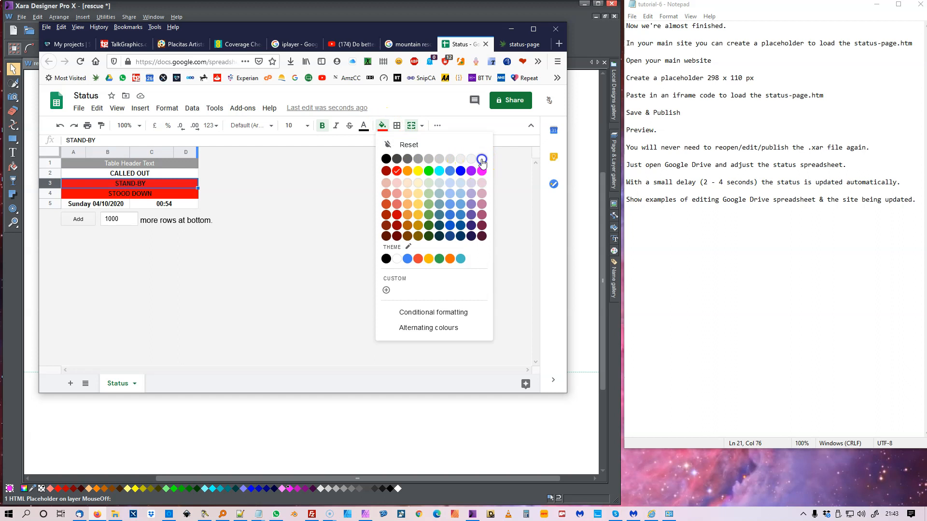
left_click(328, 166)
left_click(271, 220)
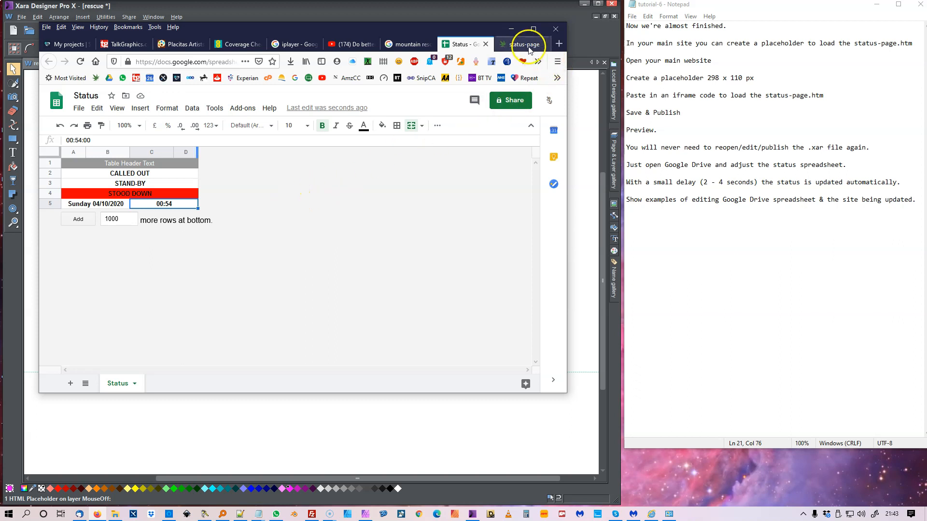
Step: Return to Xara Designer Pro X, preview the rescue web page, and reload the preview to check the status table's highlighted row
left_click(511, 29)
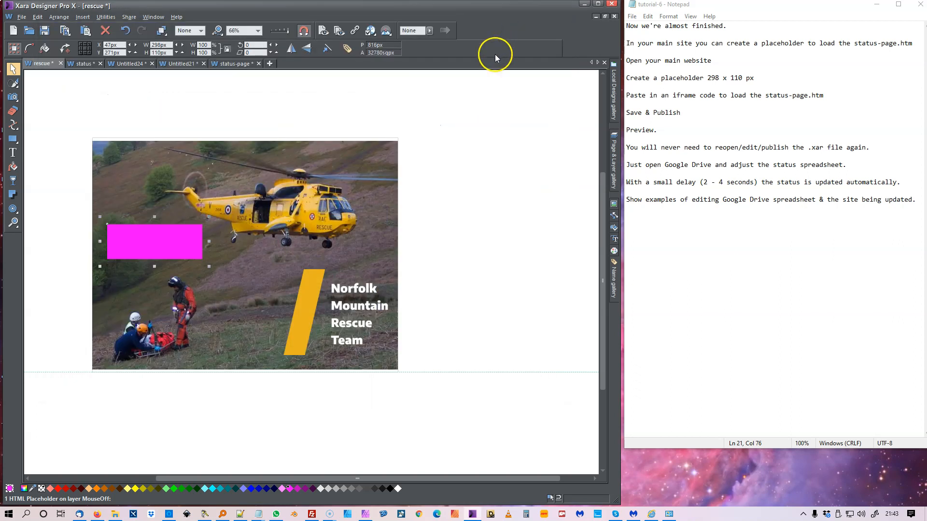
left_click(323, 30)
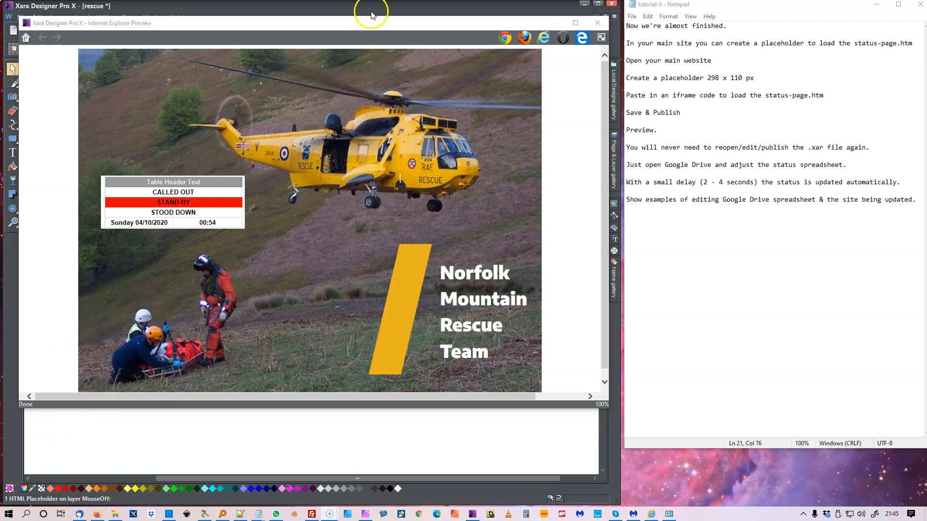
left_click_drag(386, 26, 434, 30)
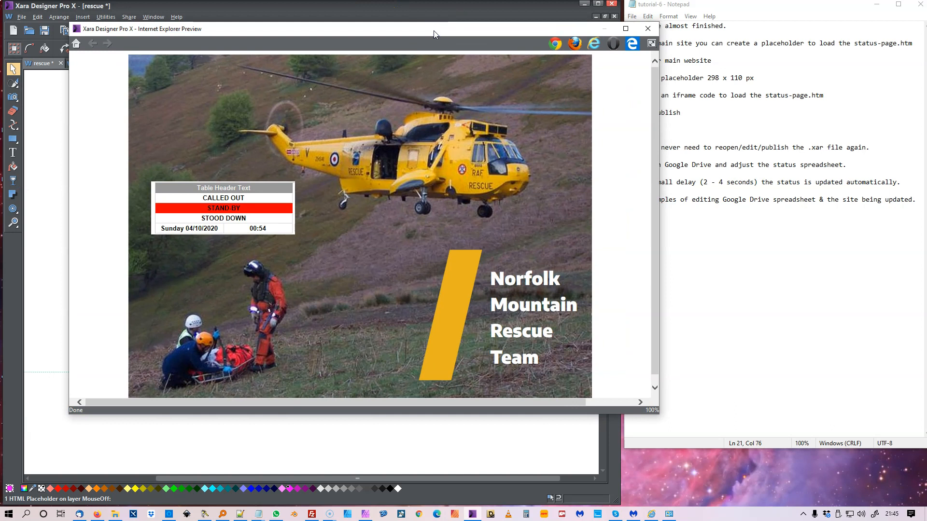
key("F5")
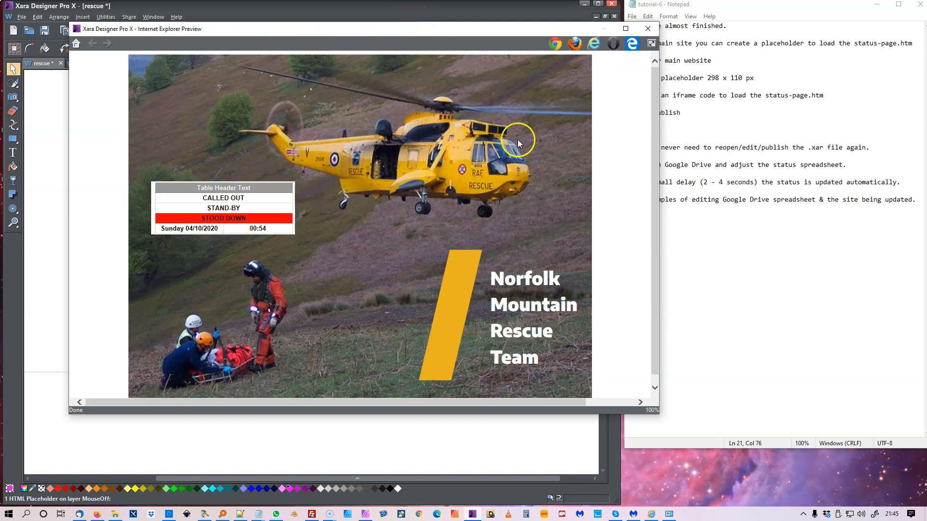
left_click(648, 28)
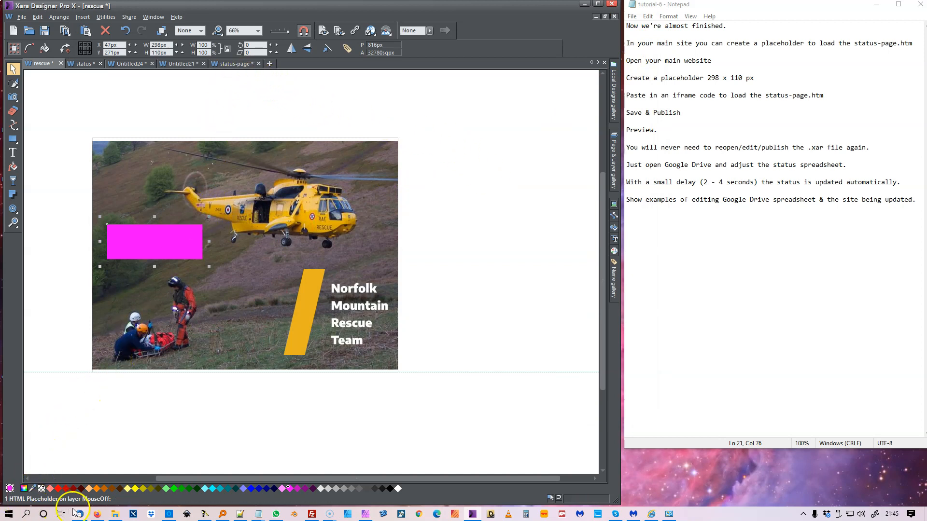
Step: Switch back to the Status sheet in Firefox and set the date in row 5 to Monday 05/10/2020
left_click(97, 514)
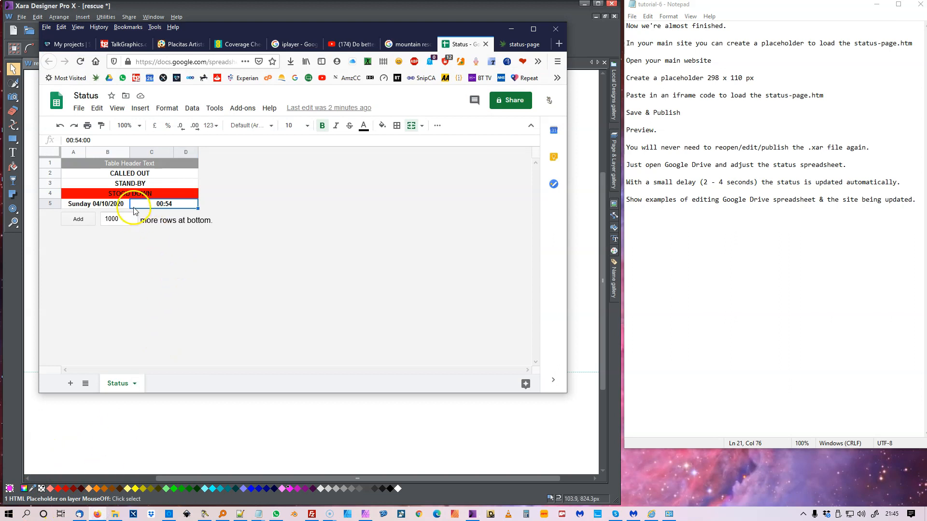
double_click(100, 204)
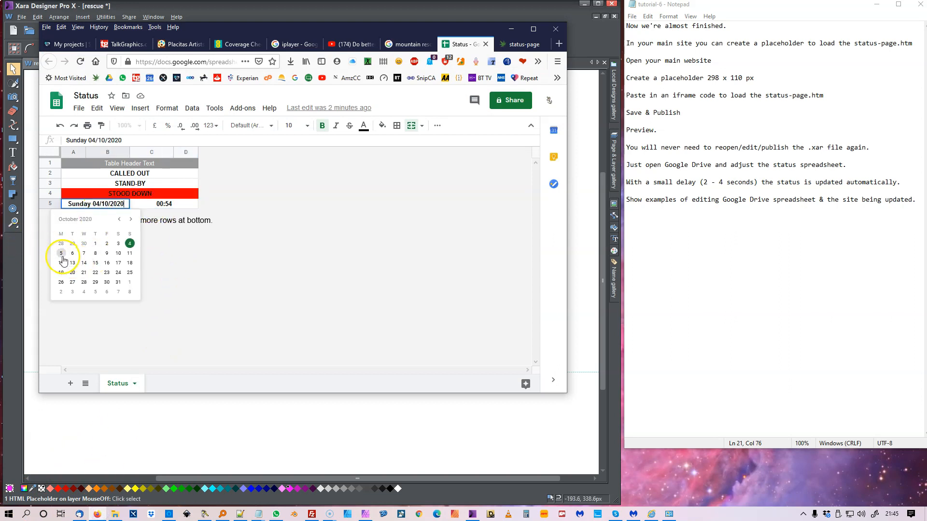
left_click(61, 253)
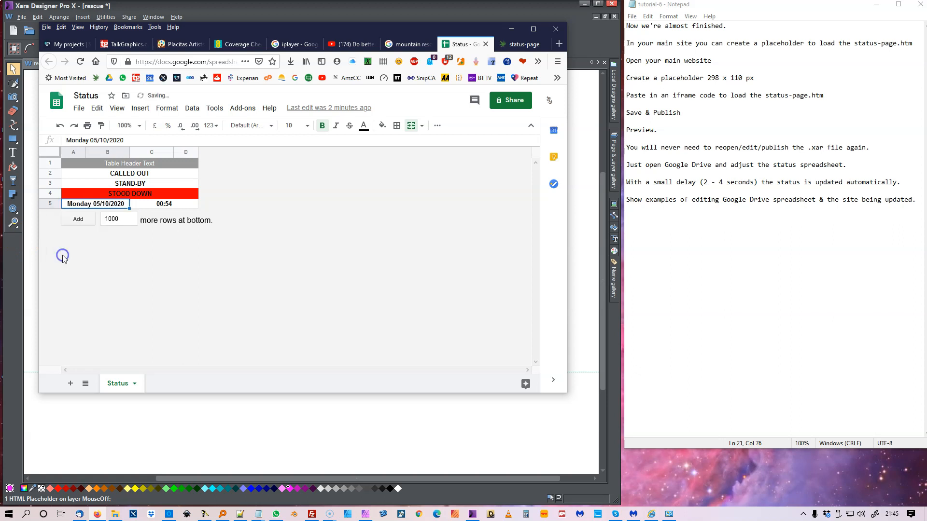
Step: Set the time in row 5 of the Status sheet to 02:30
double_click(164, 203)
left_click_drag(184, 206, 153, 212)
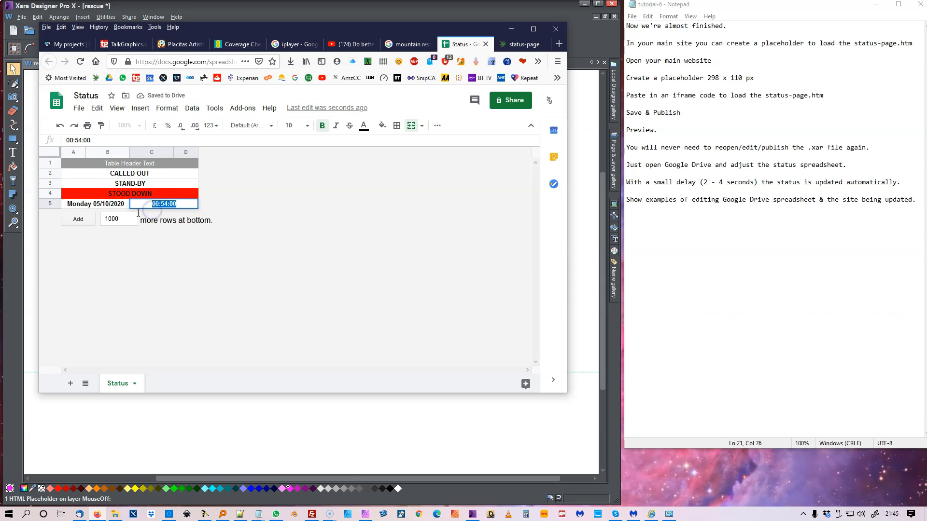
type("02:30")
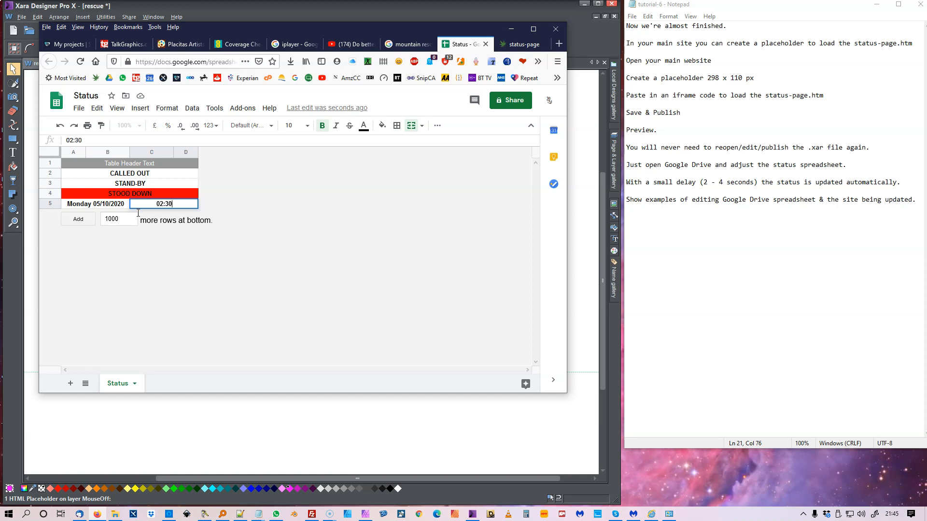
left_click(139, 238)
left_click(229, 256)
left_click(150, 182)
left_click(315, 204)
Step: Replace the header text in row 1 with "Norfolk Mountain Rescue Team"
double_click(139, 165)
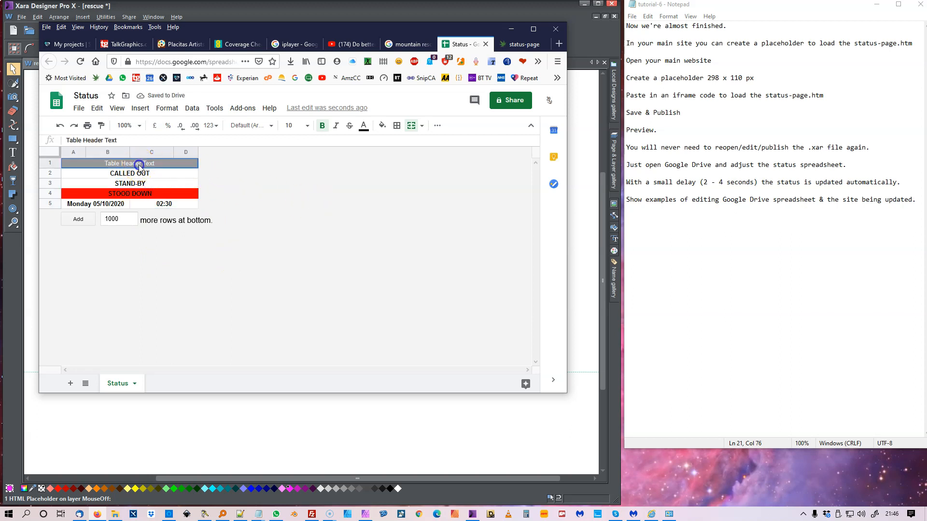
left_click_drag(155, 163, 90, 167)
type("Norfolk Mount")
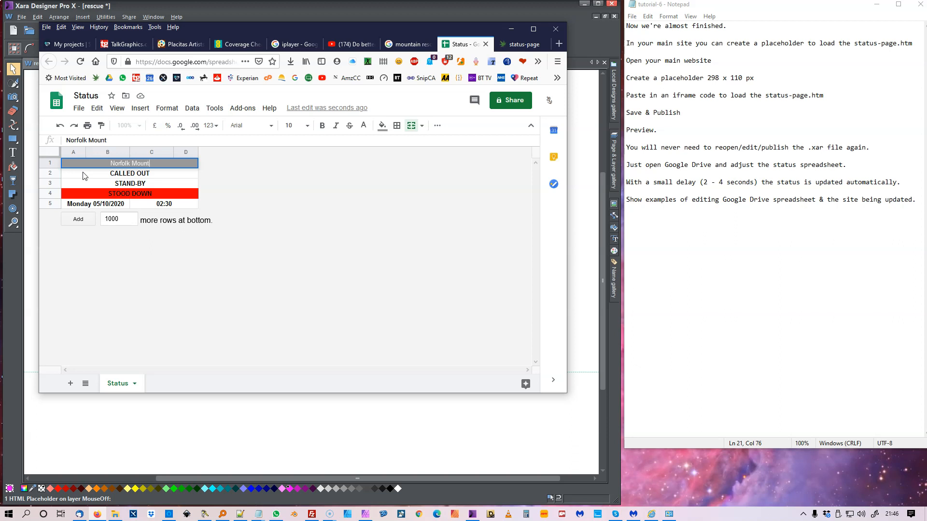
type("ain Rescue Team")
left_click(193, 203)
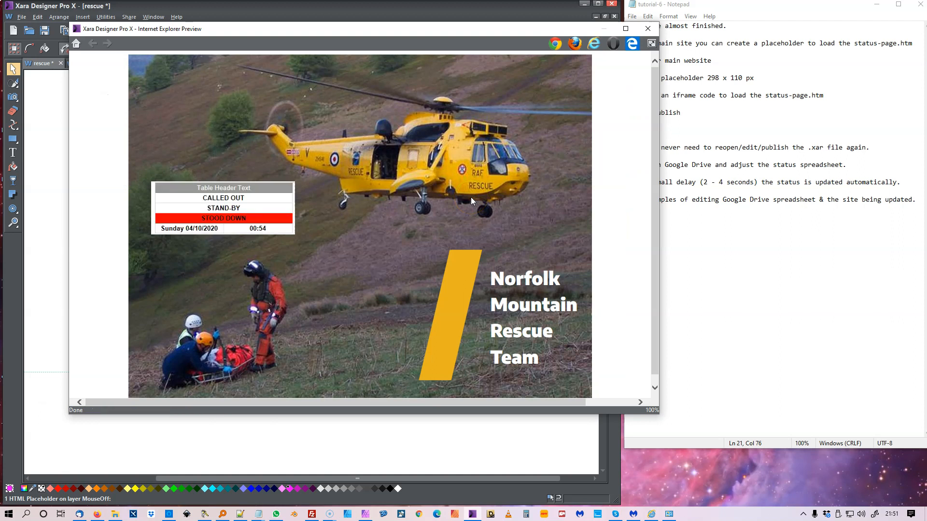
Step: Preview the rescue web page afresh in Xara Designer Pro X to check the status table's header, date and time, and close the preview
left_click(647, 28)
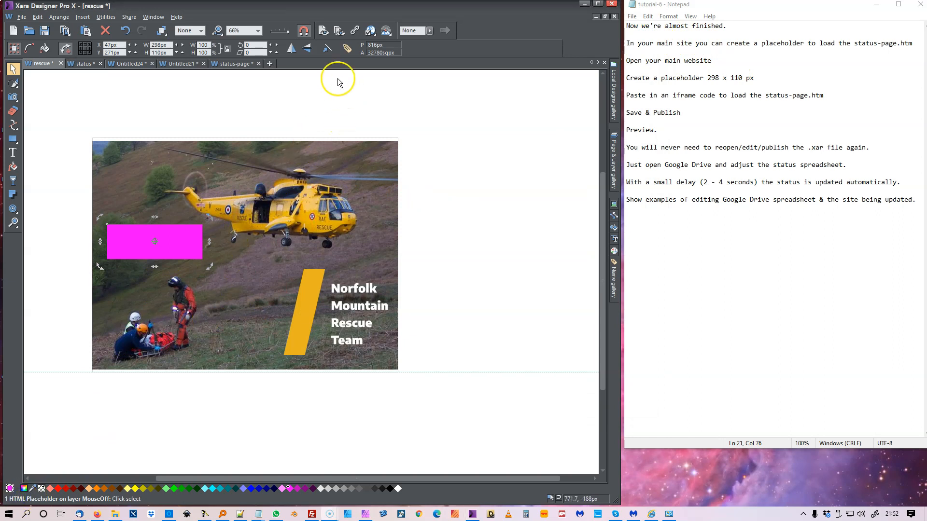
left_click(325, 30)
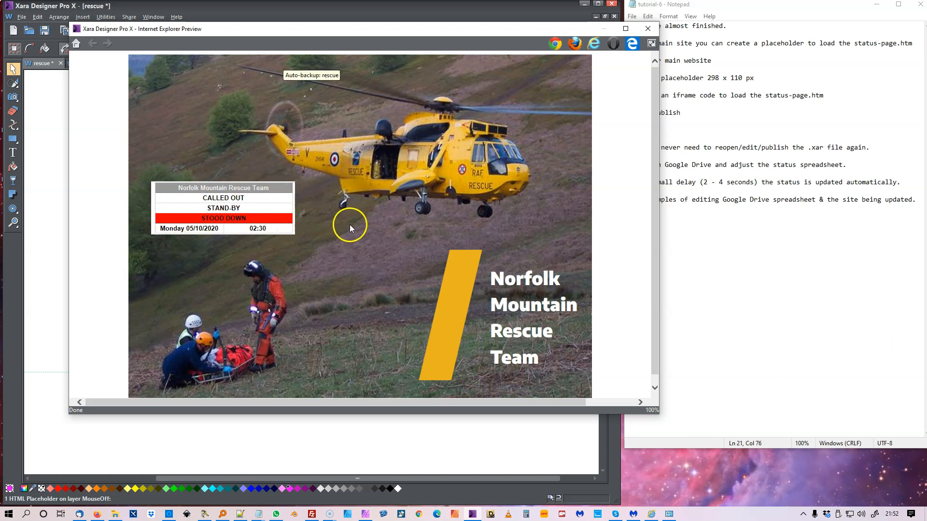
left_click(647, 30)
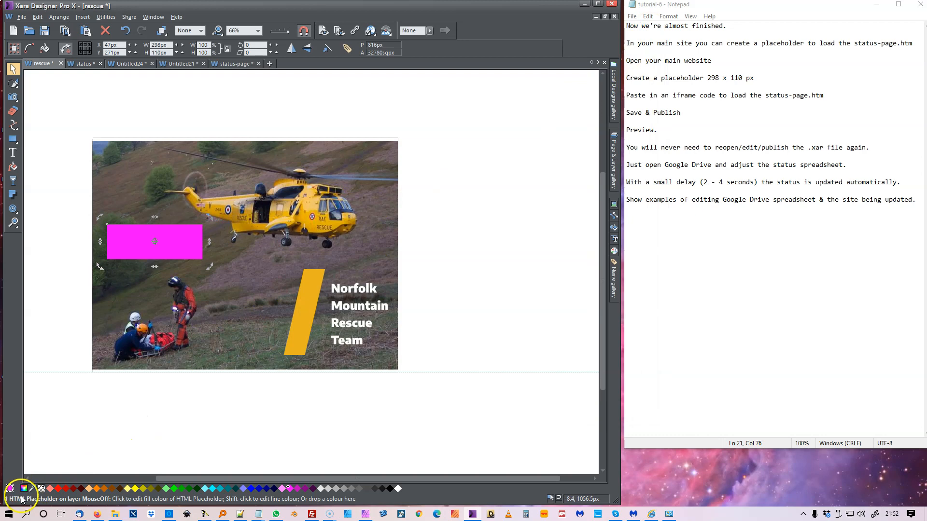